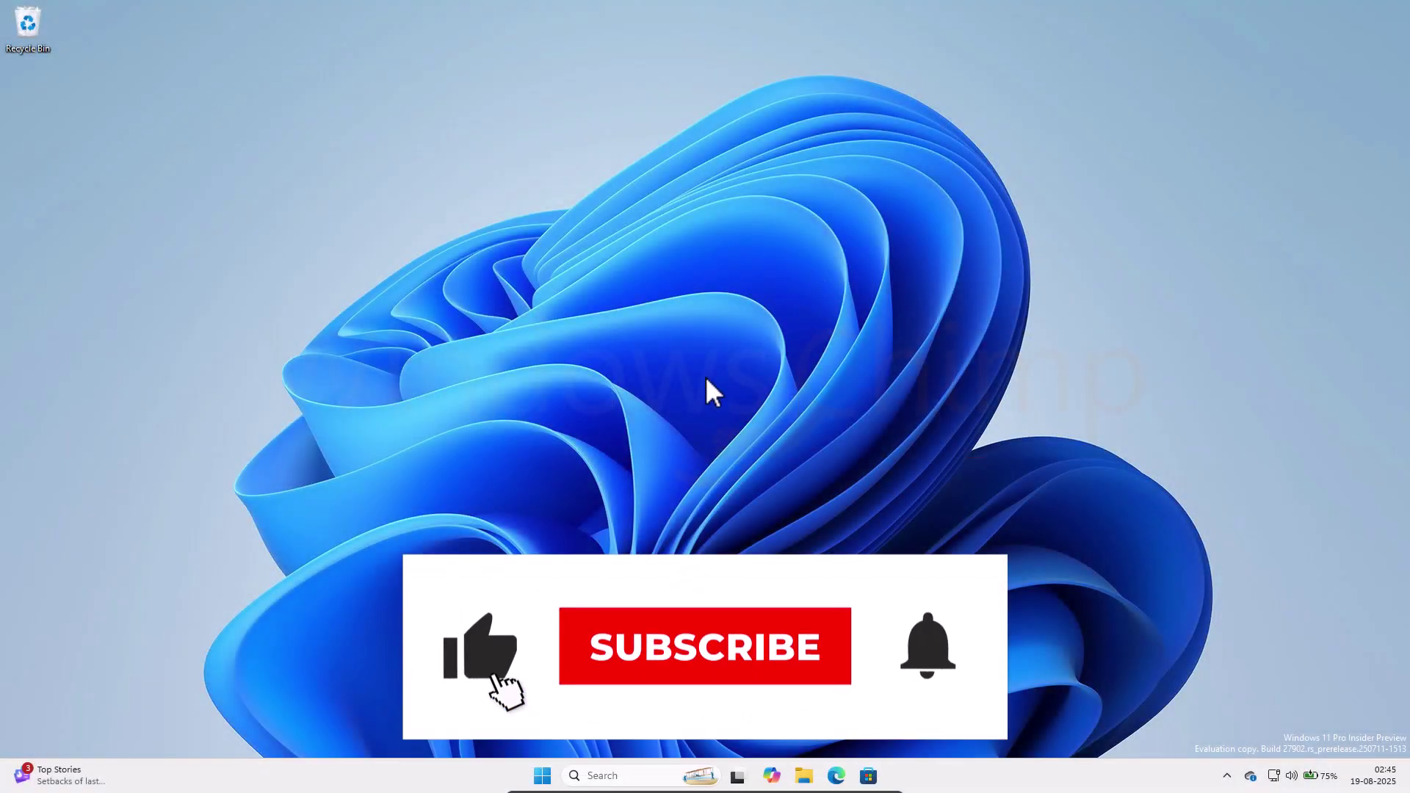
Refresh the desktop, then in Task Manager sort Startup apps by Status and open Mobile devices' menu.
right_click(660, 364)
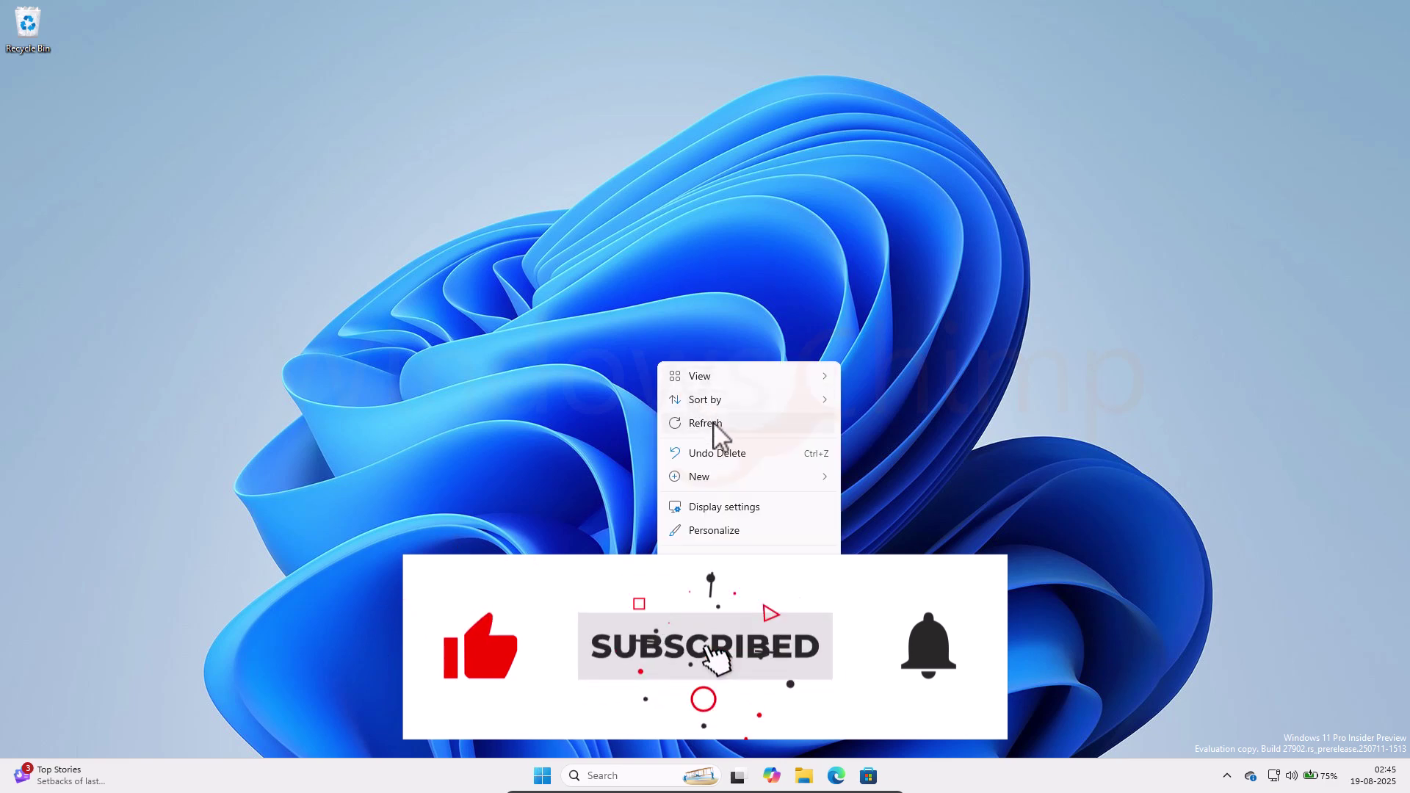
click(709, 424)
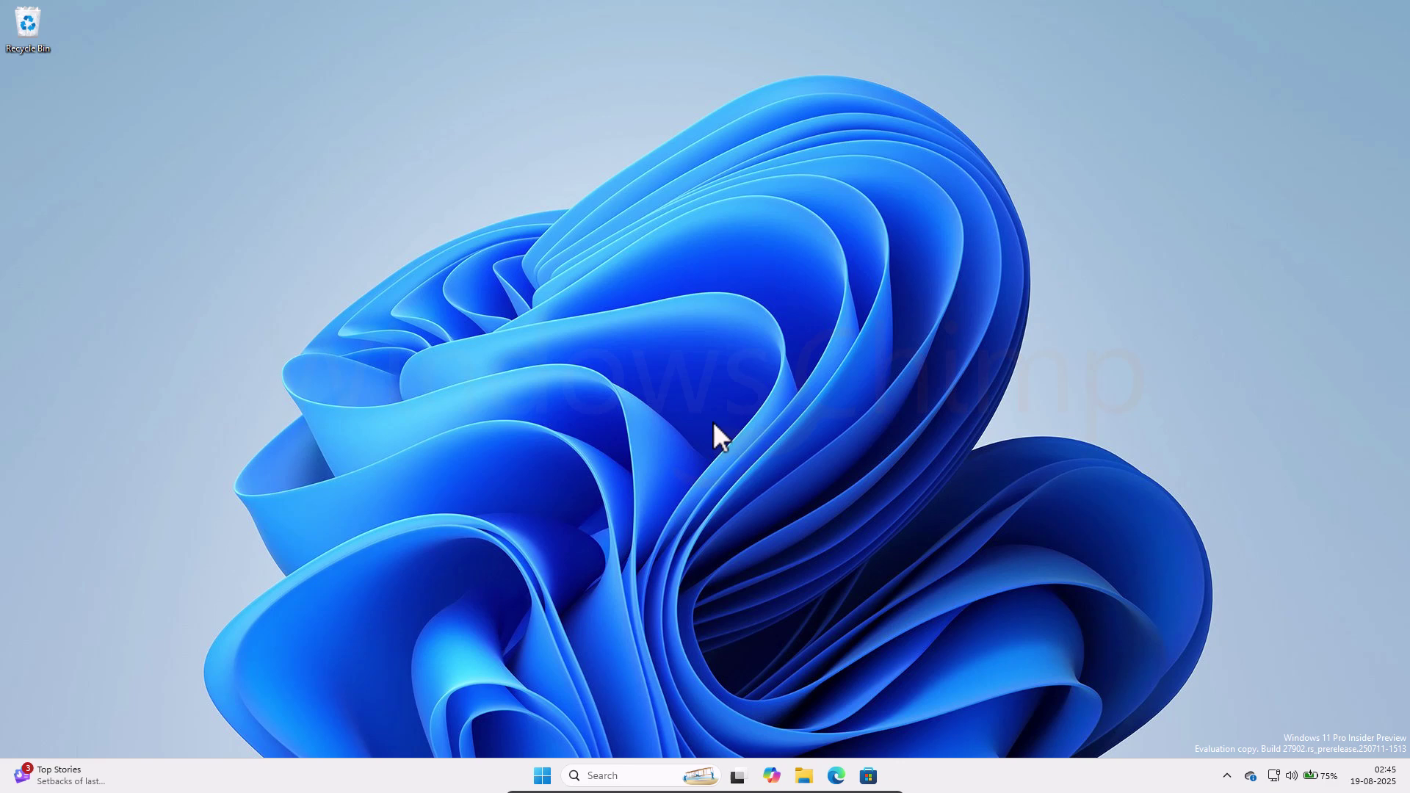
right_click(918, 777)
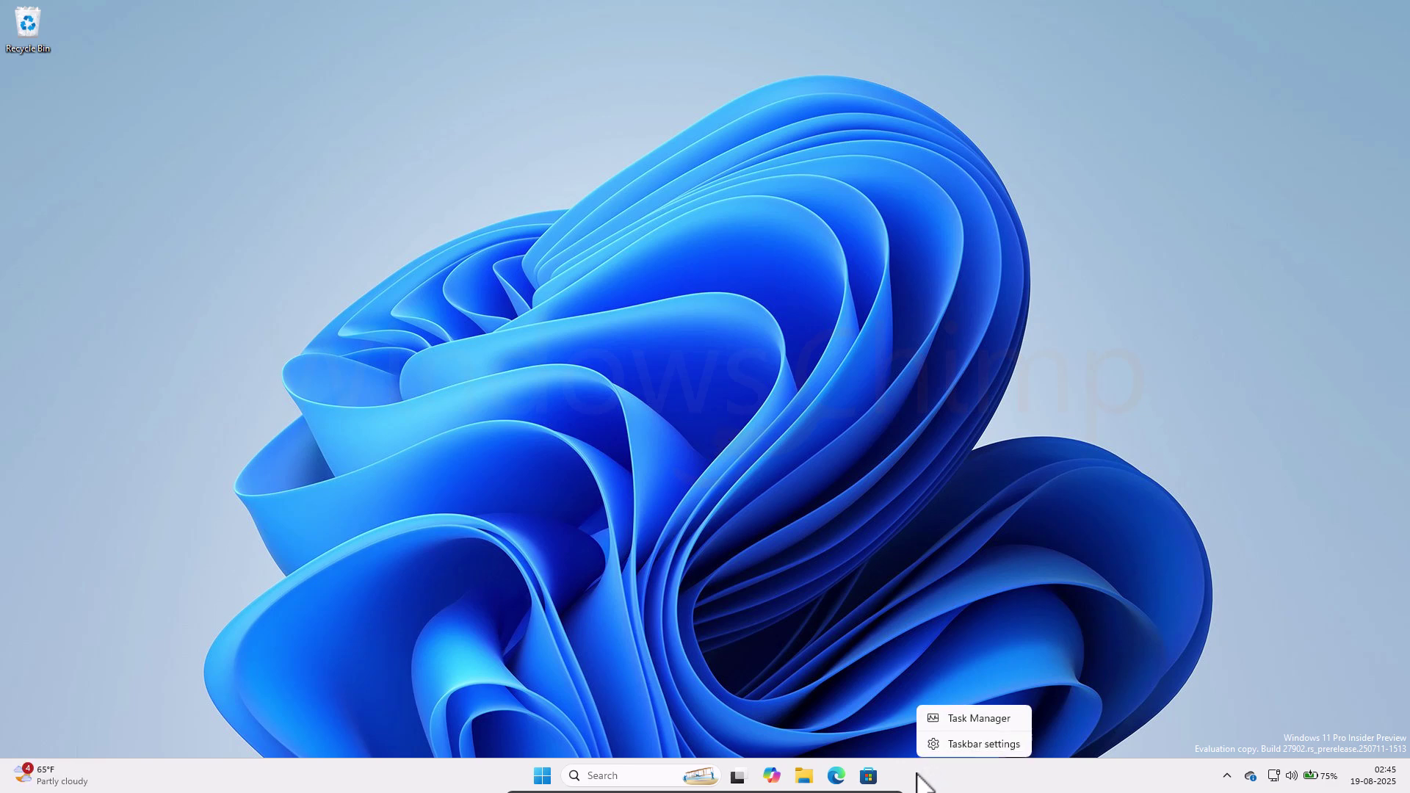
click(981, 718)
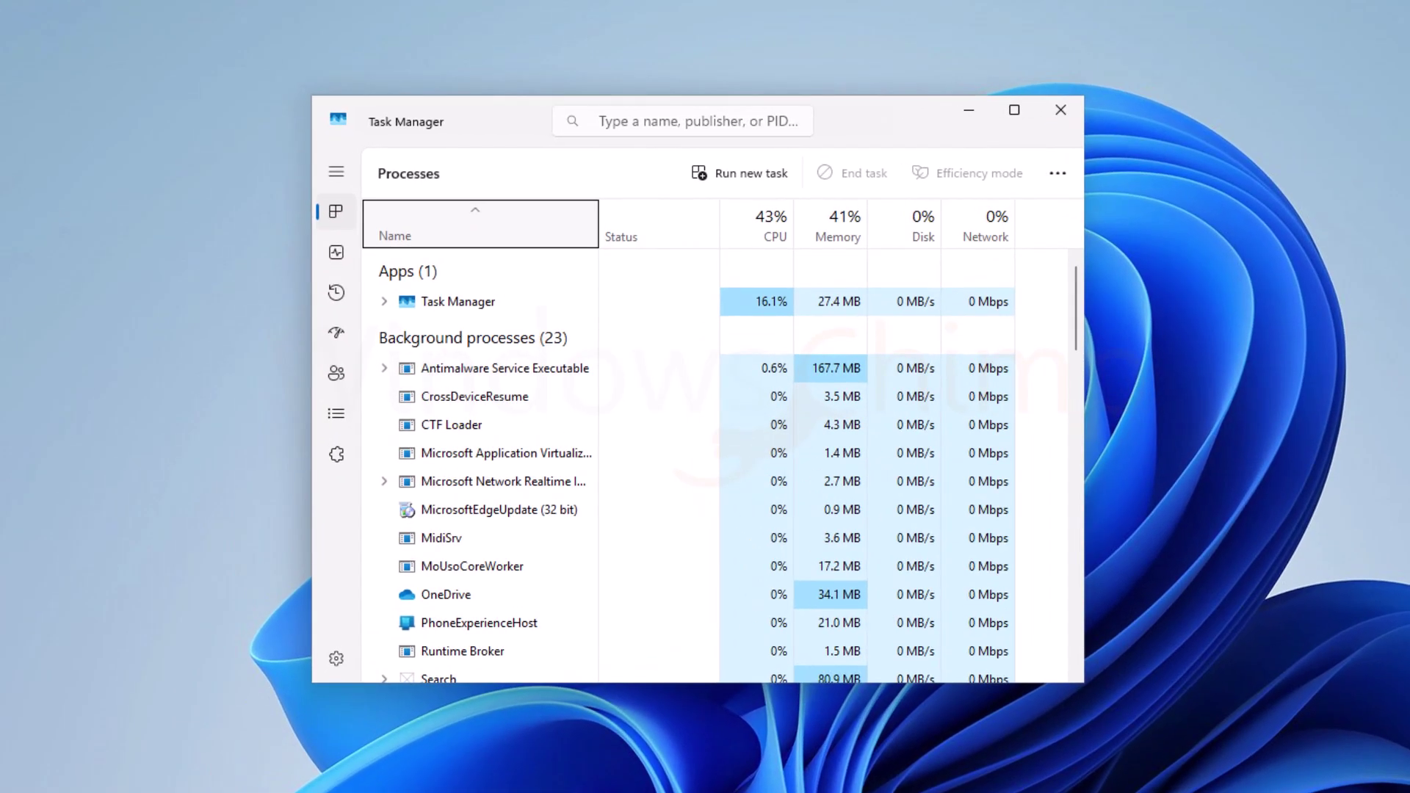
click(337, 333)
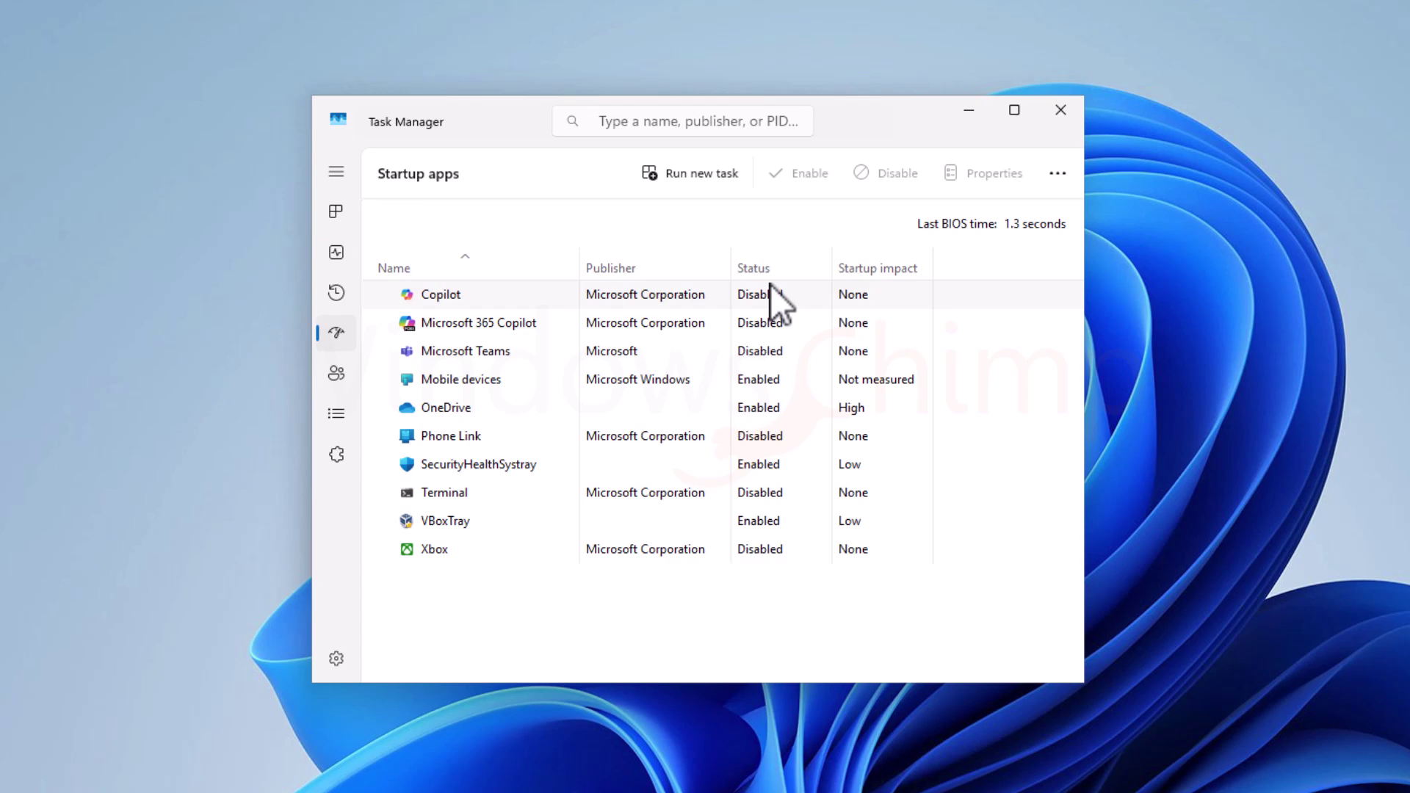
click(765, 265)
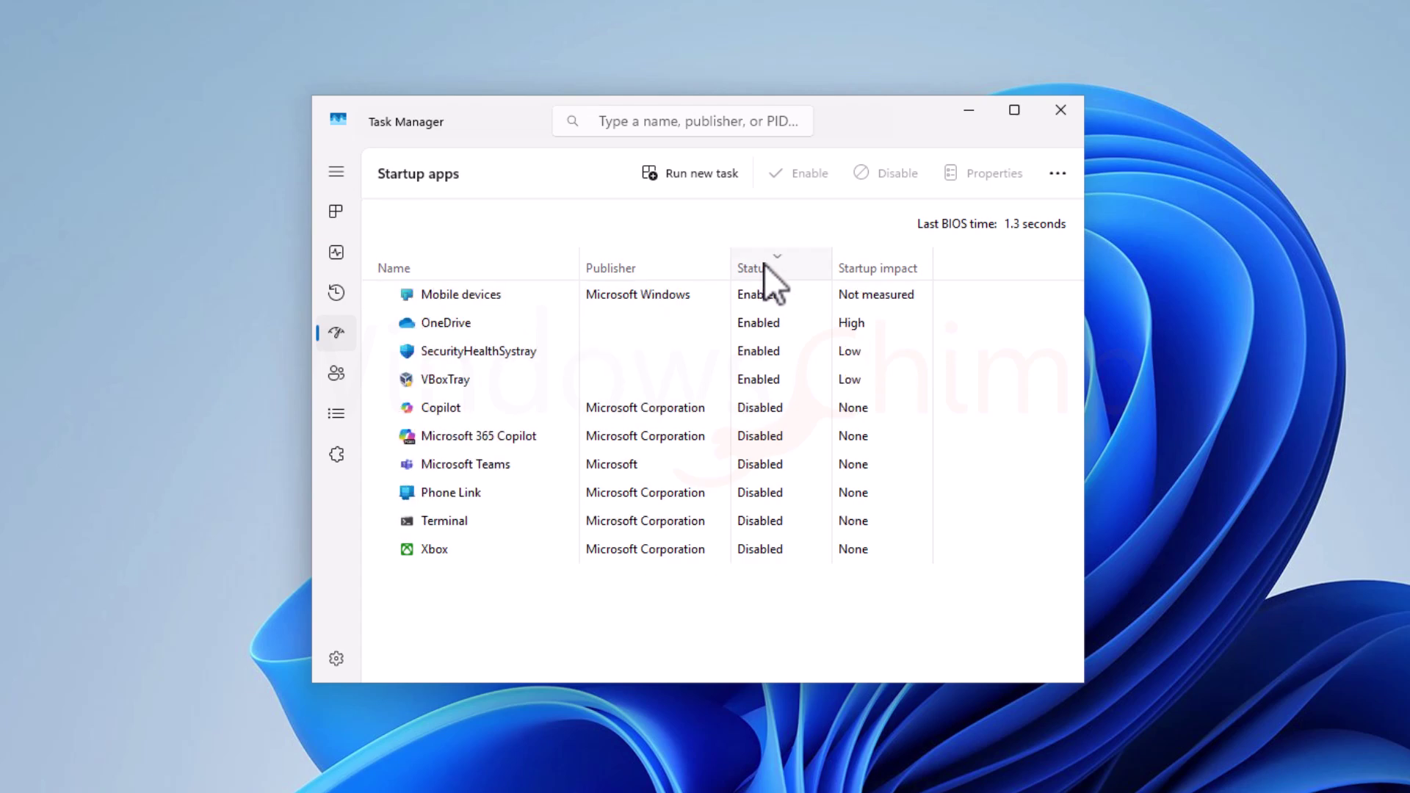
right_click(486, 296)
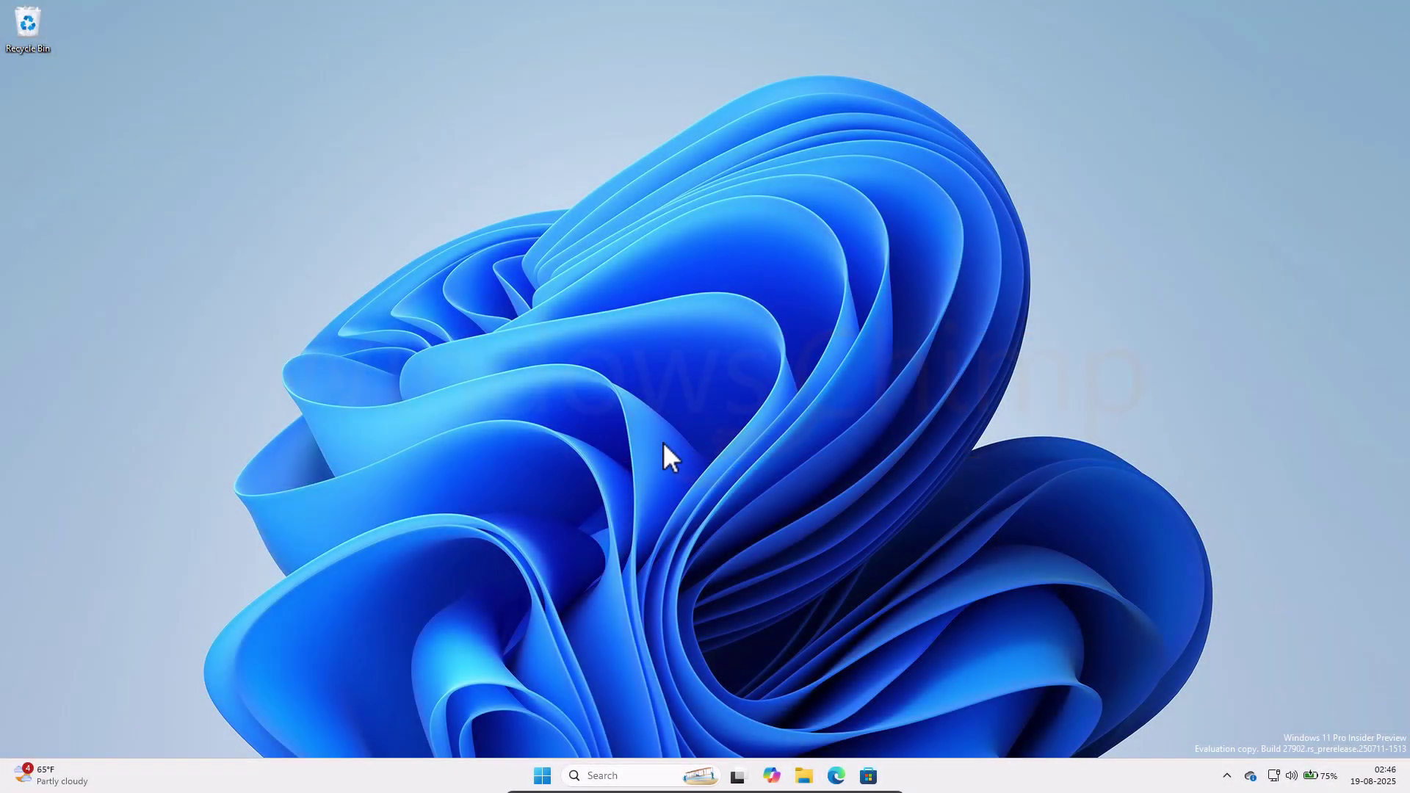
Set Calculator's background apps permission to Never in its Installed apps advanced options.
click(540, 780)
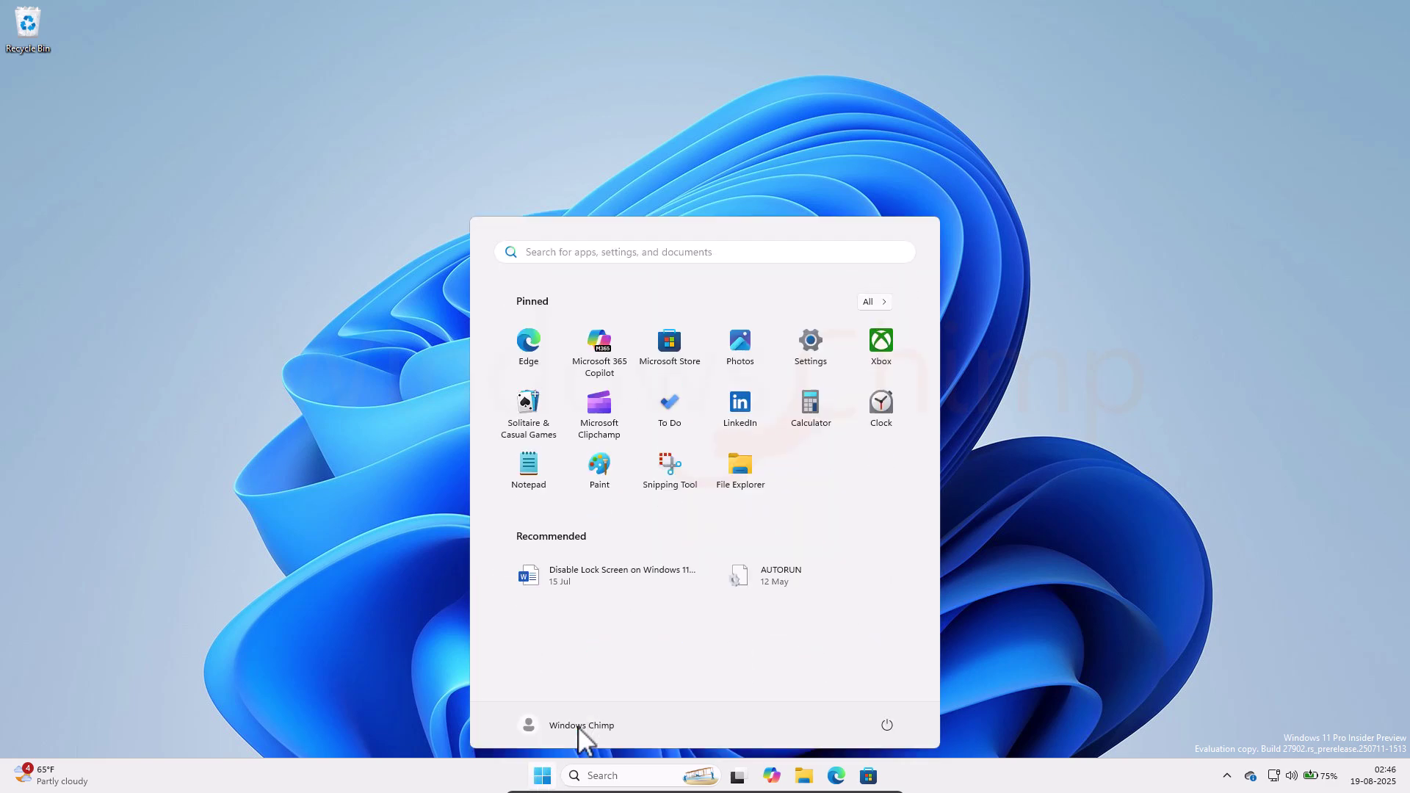
click(810, 460)
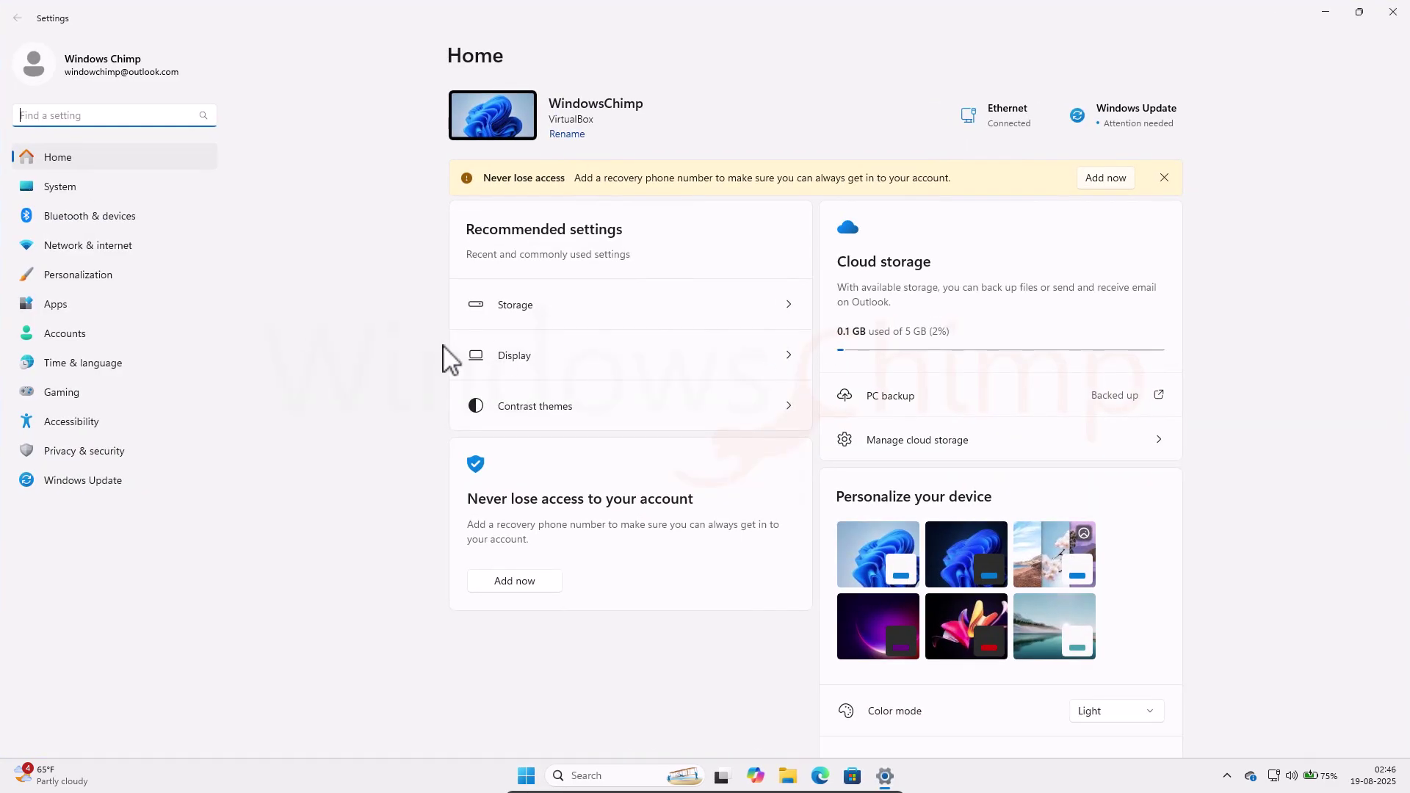
click(59, 304)
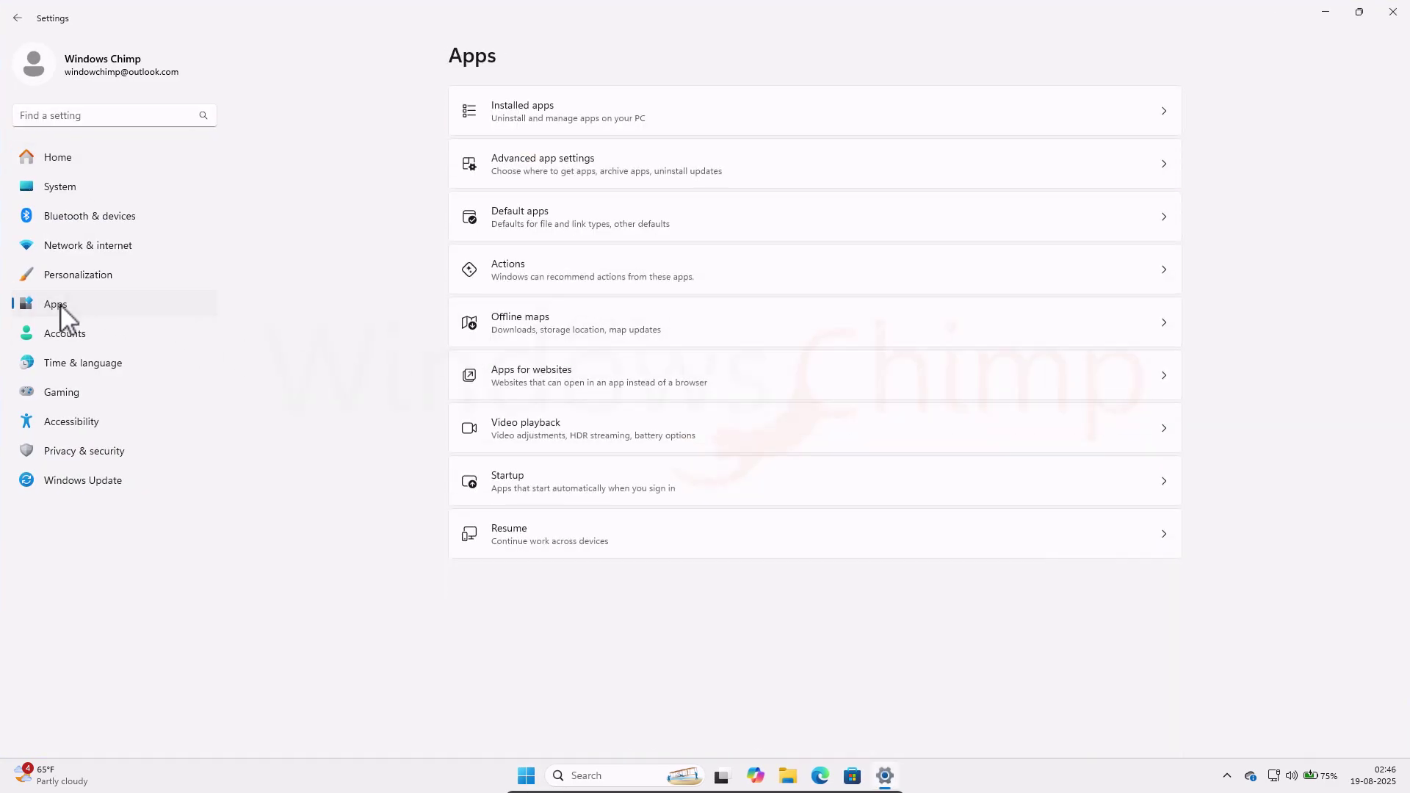
click(676, 121)
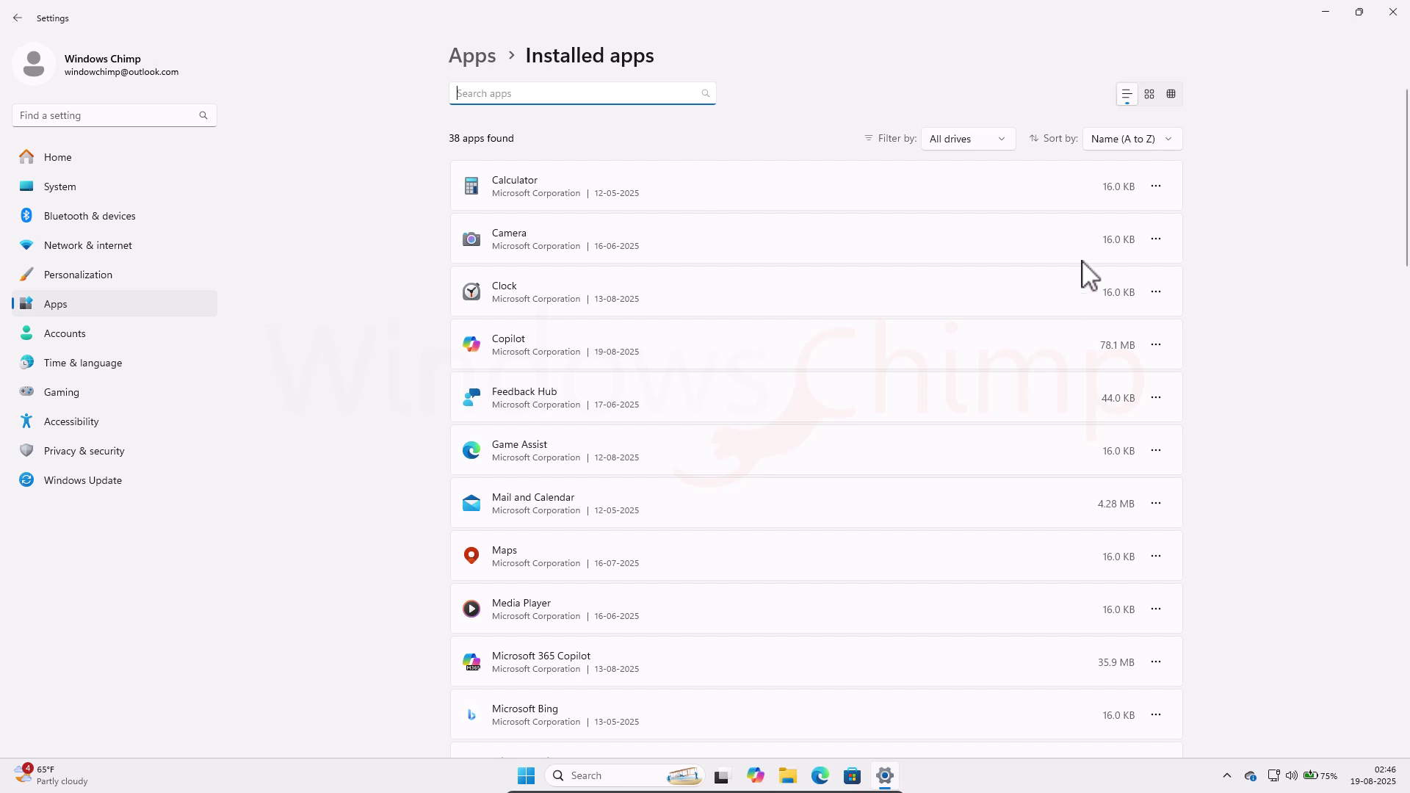
click(1155, 187)
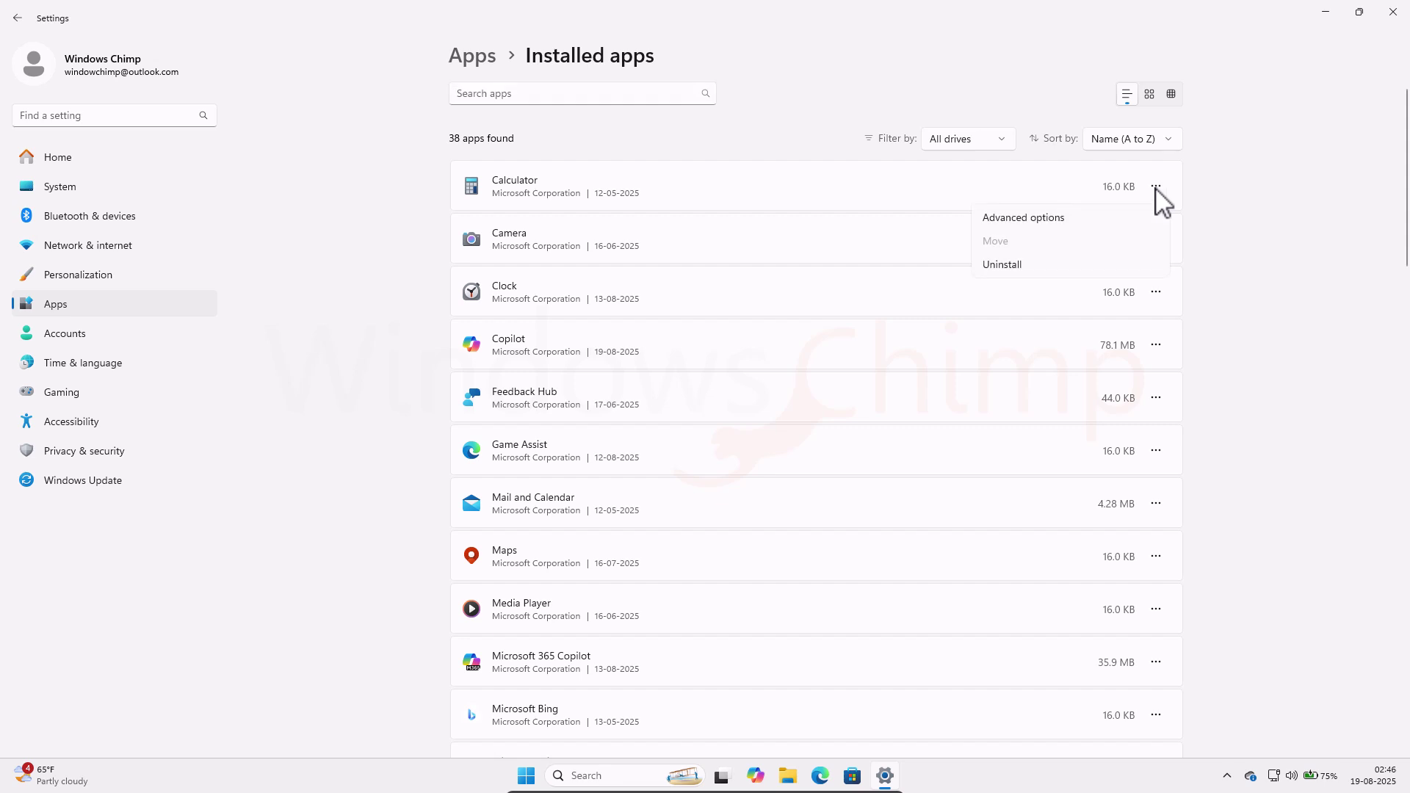
click(1021, 219)
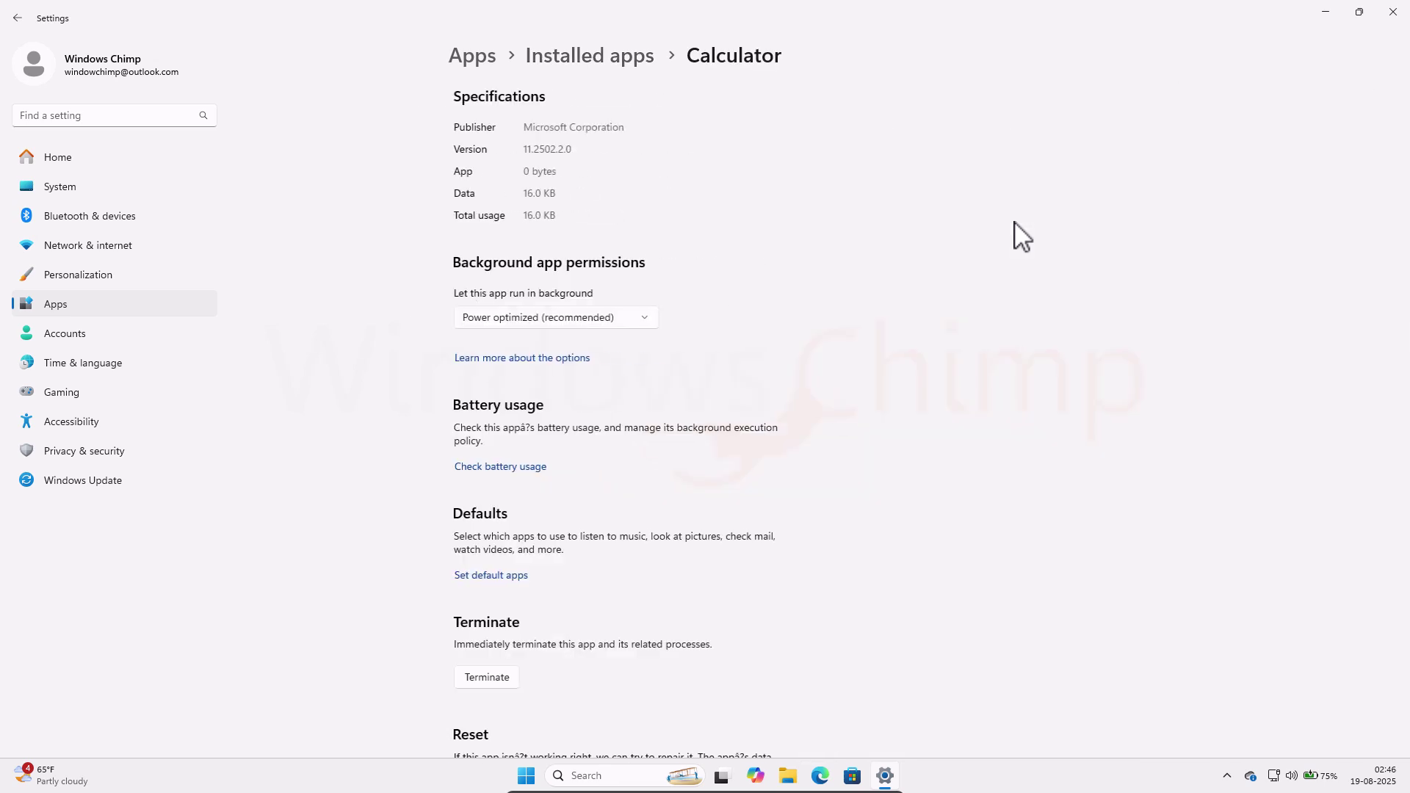
click(556, 318)
click(485, 347)
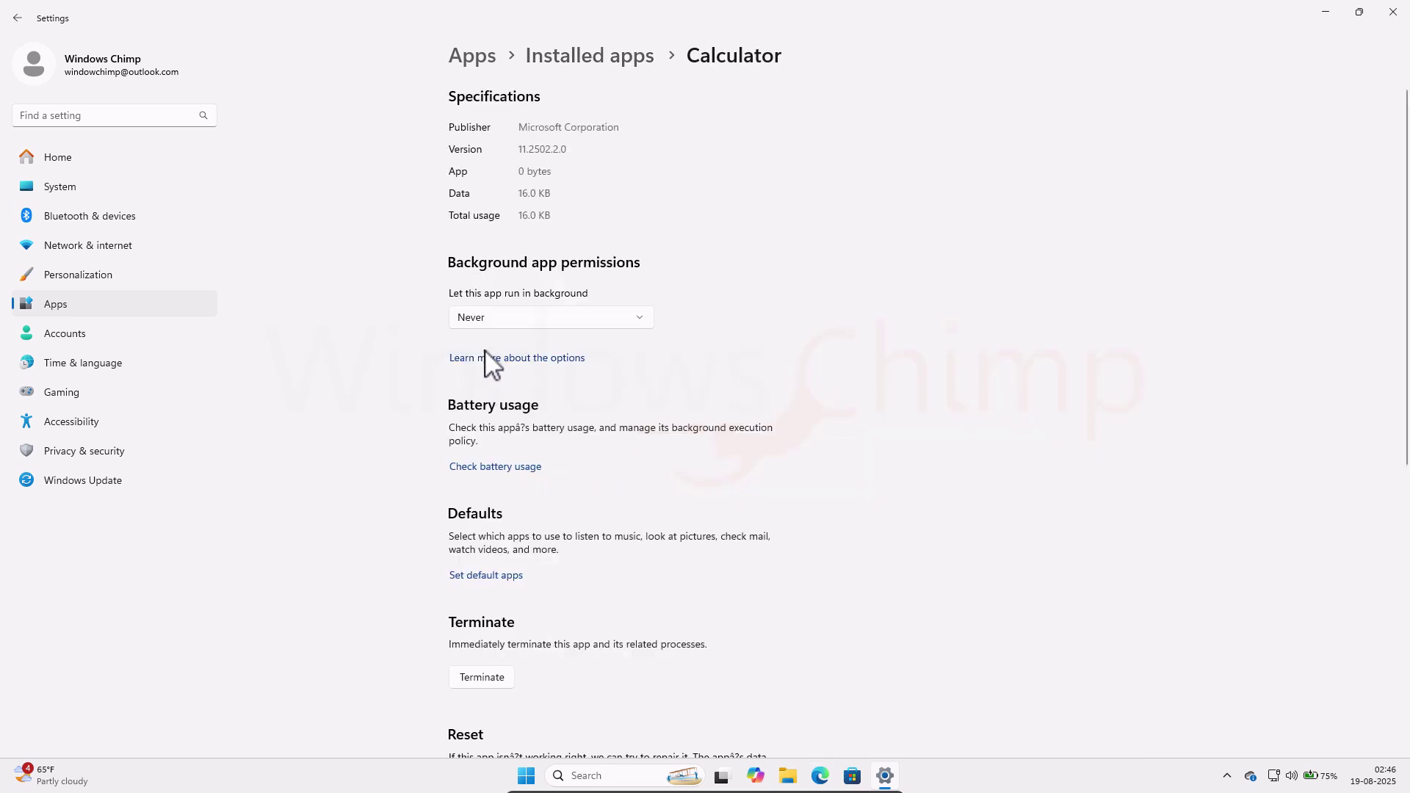
click(554, 57)
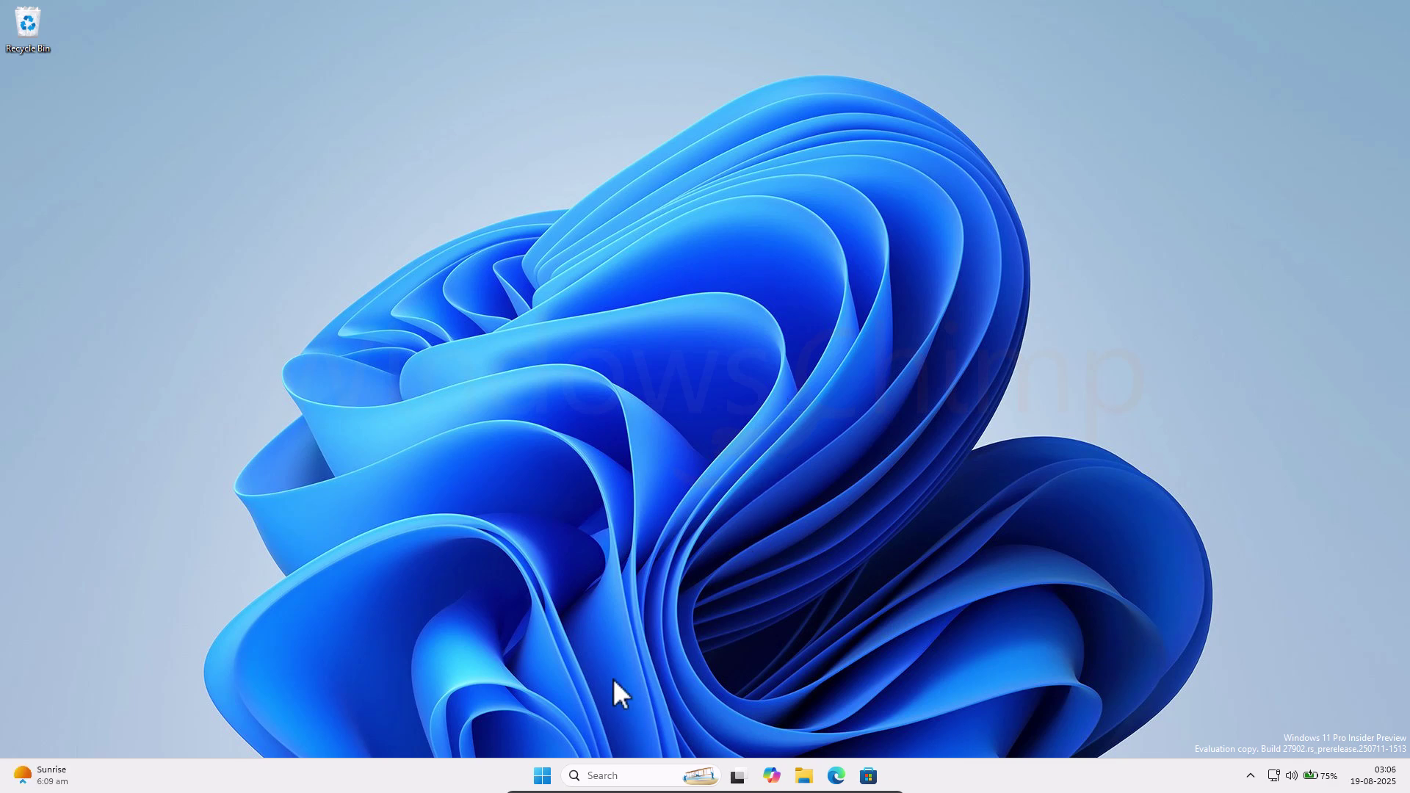
Open Services and set Background Intelligent Transfer Service startup type to Disabled.
click(543, 776)
text(services)
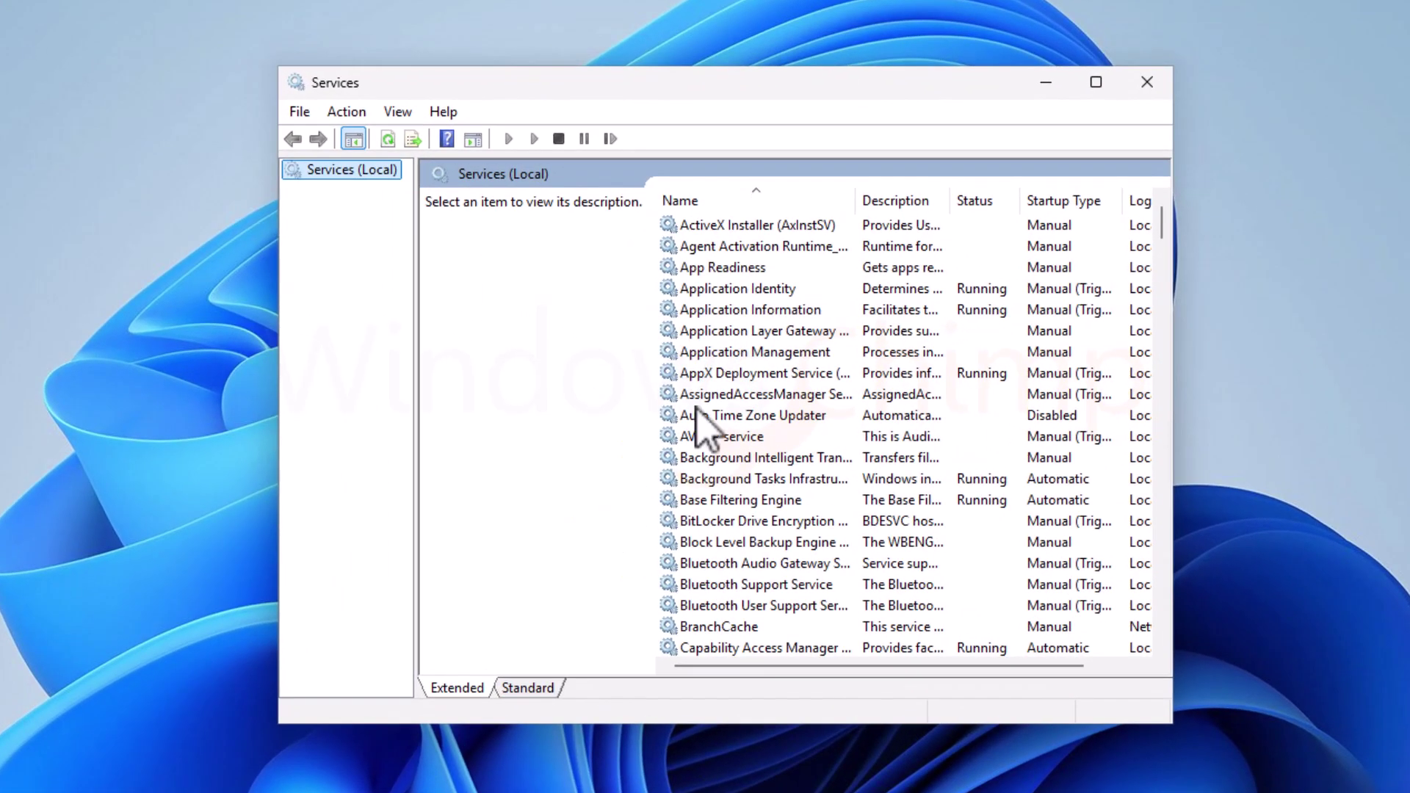
click(731, 344)
key(b)
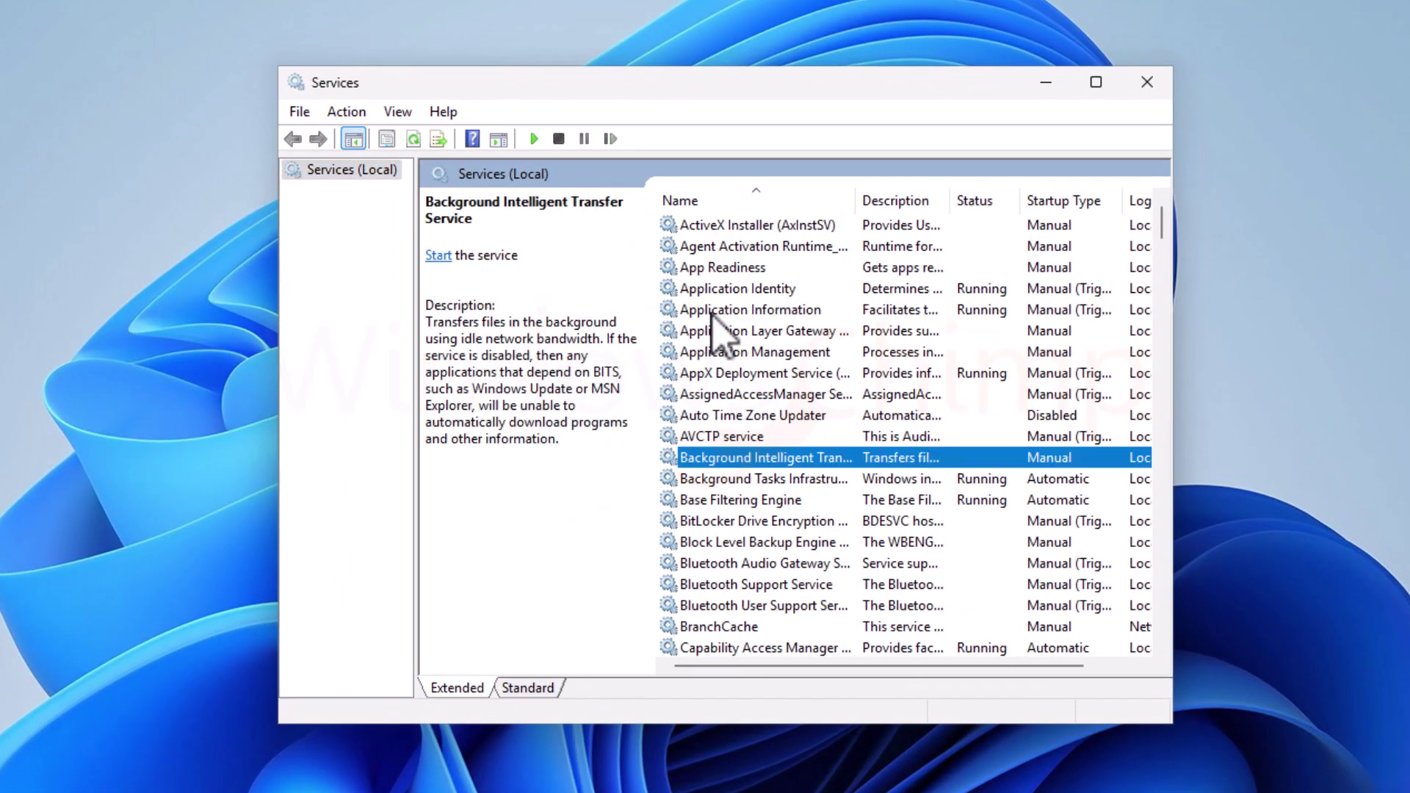
drag(855, 190, 999, 242)
right_click(773, 462)
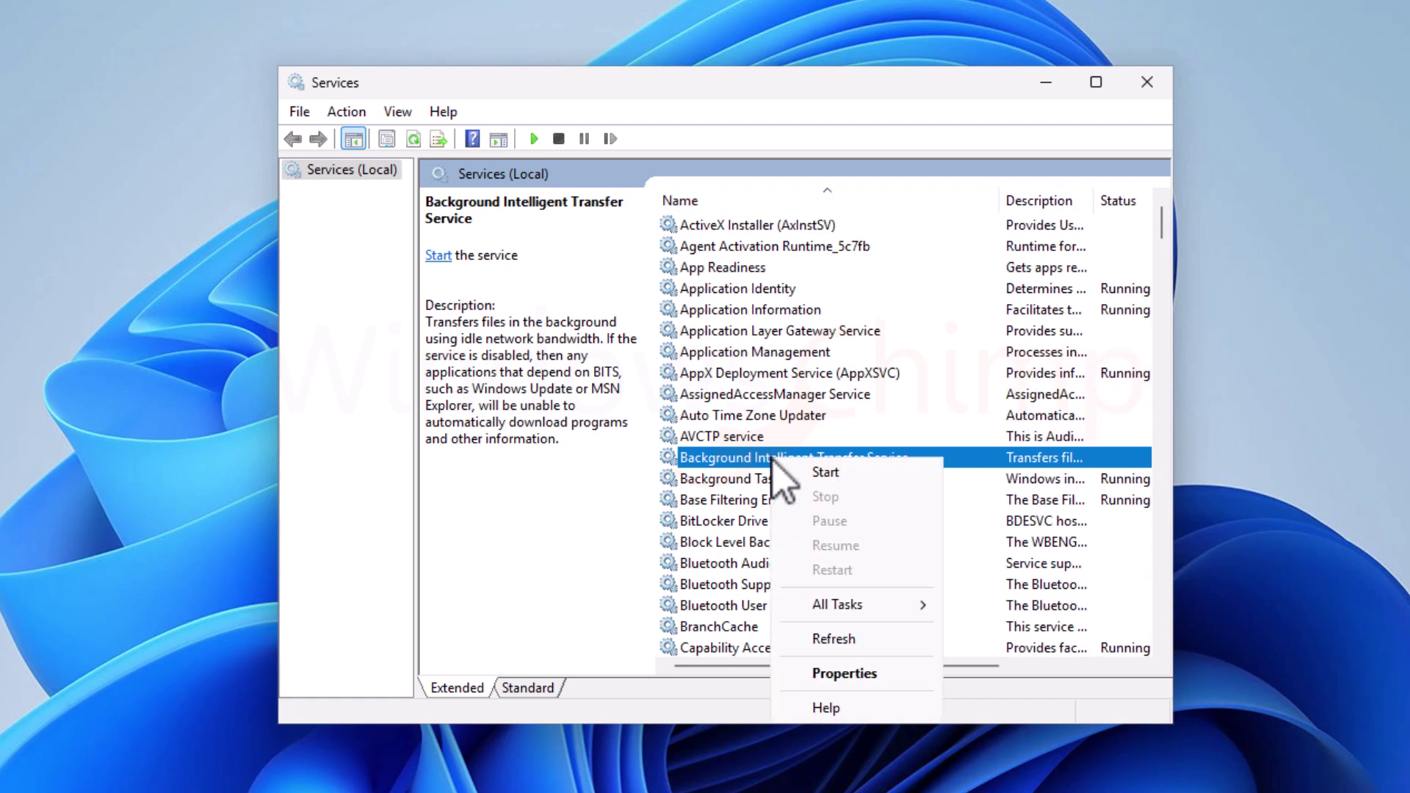
click(837, 672)
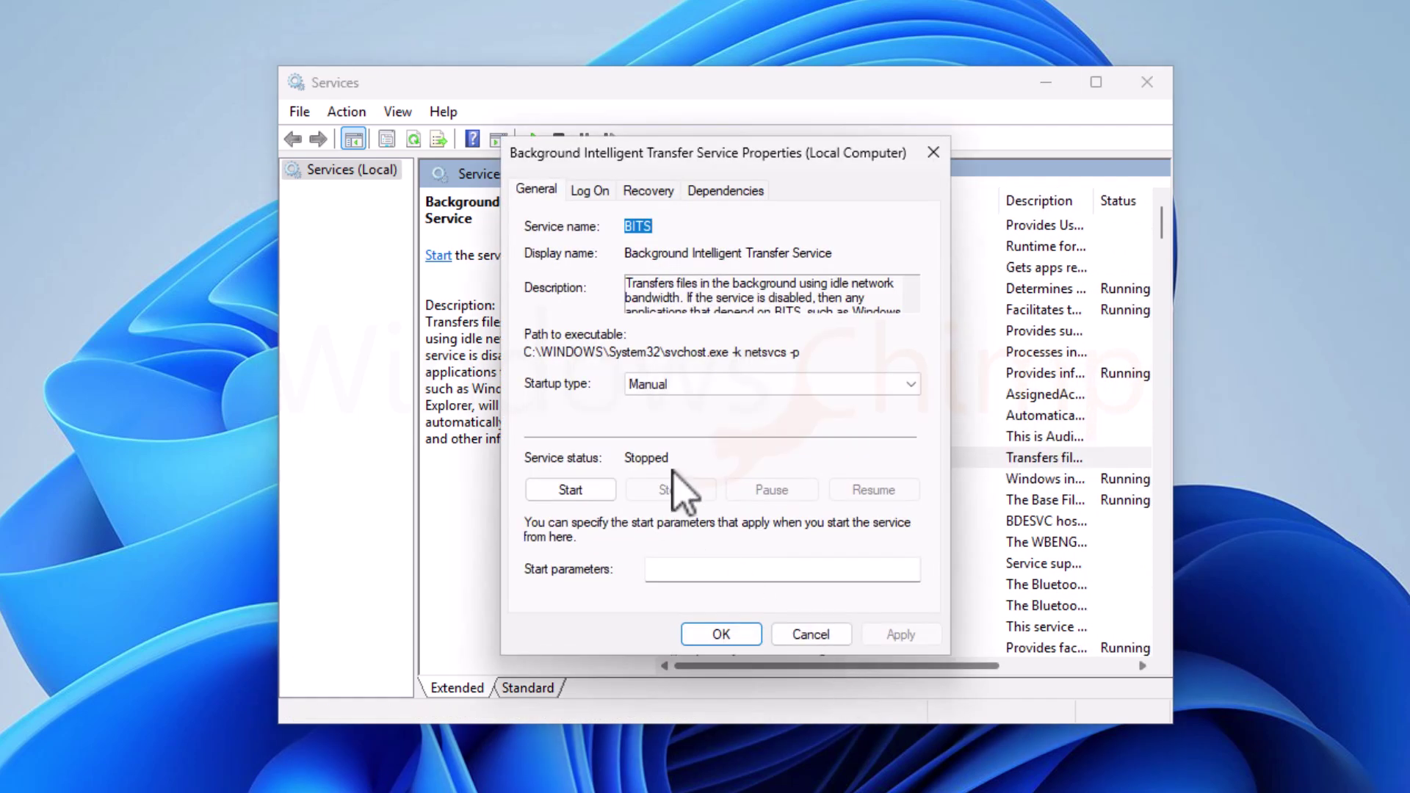
click(715, 382)
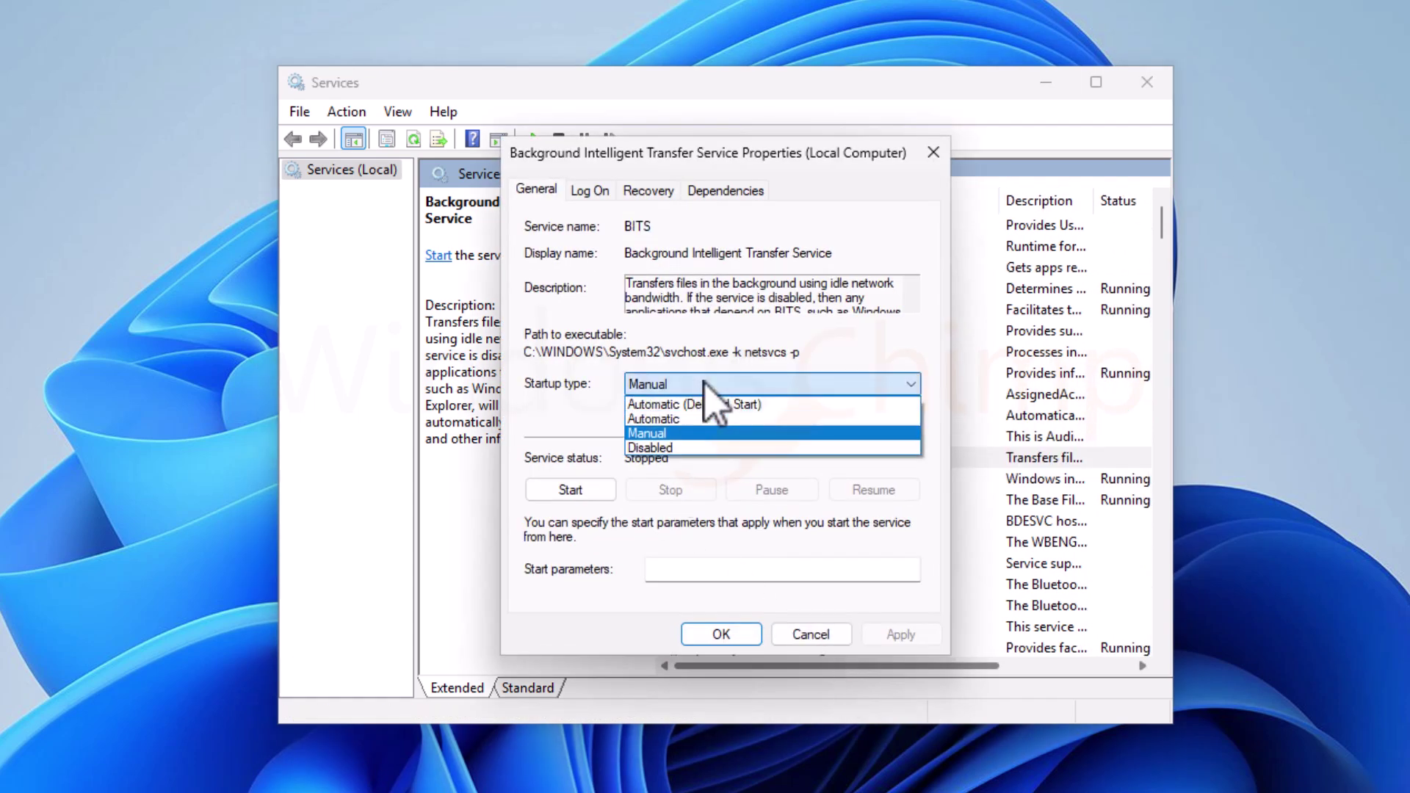
click(704, 448)
click(902, 636)
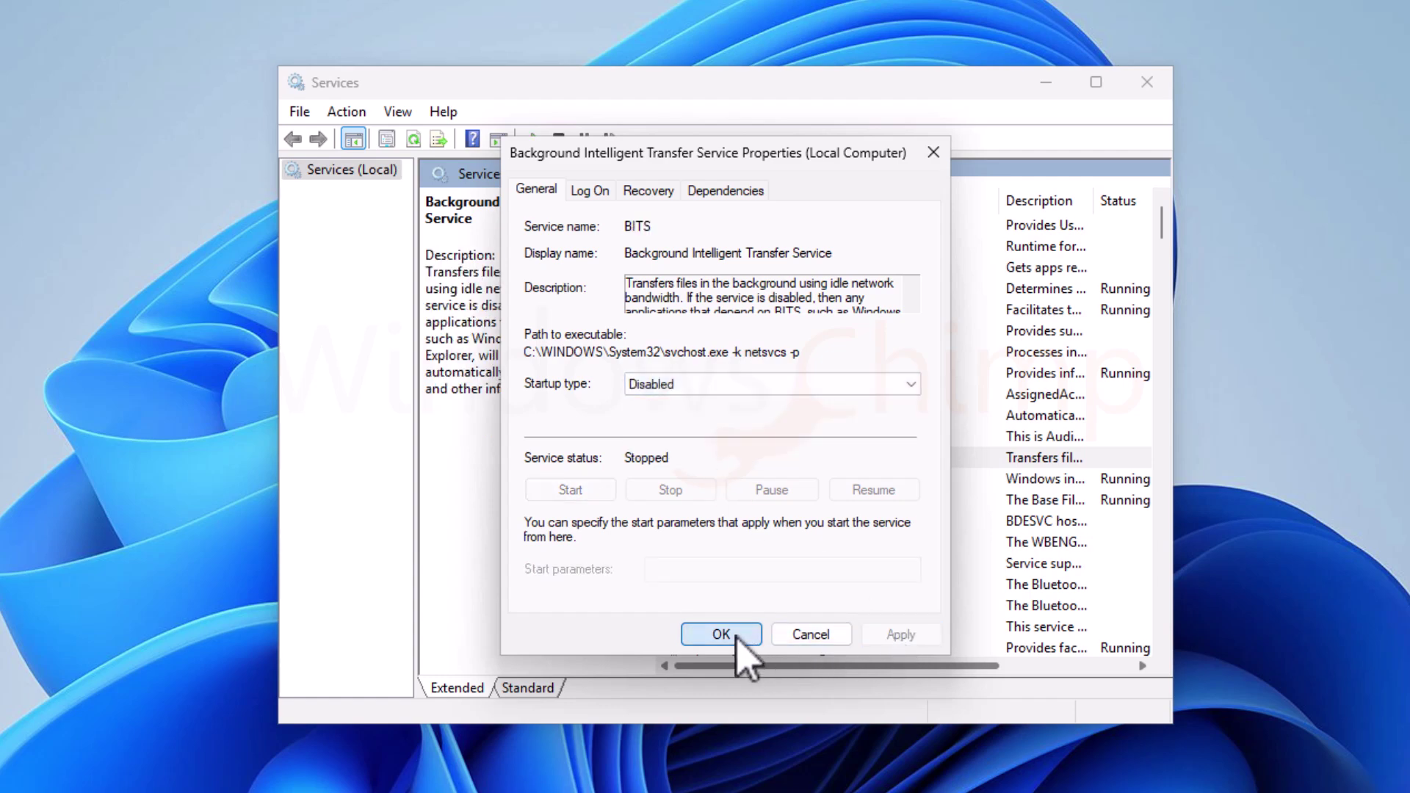
click(722, 634)
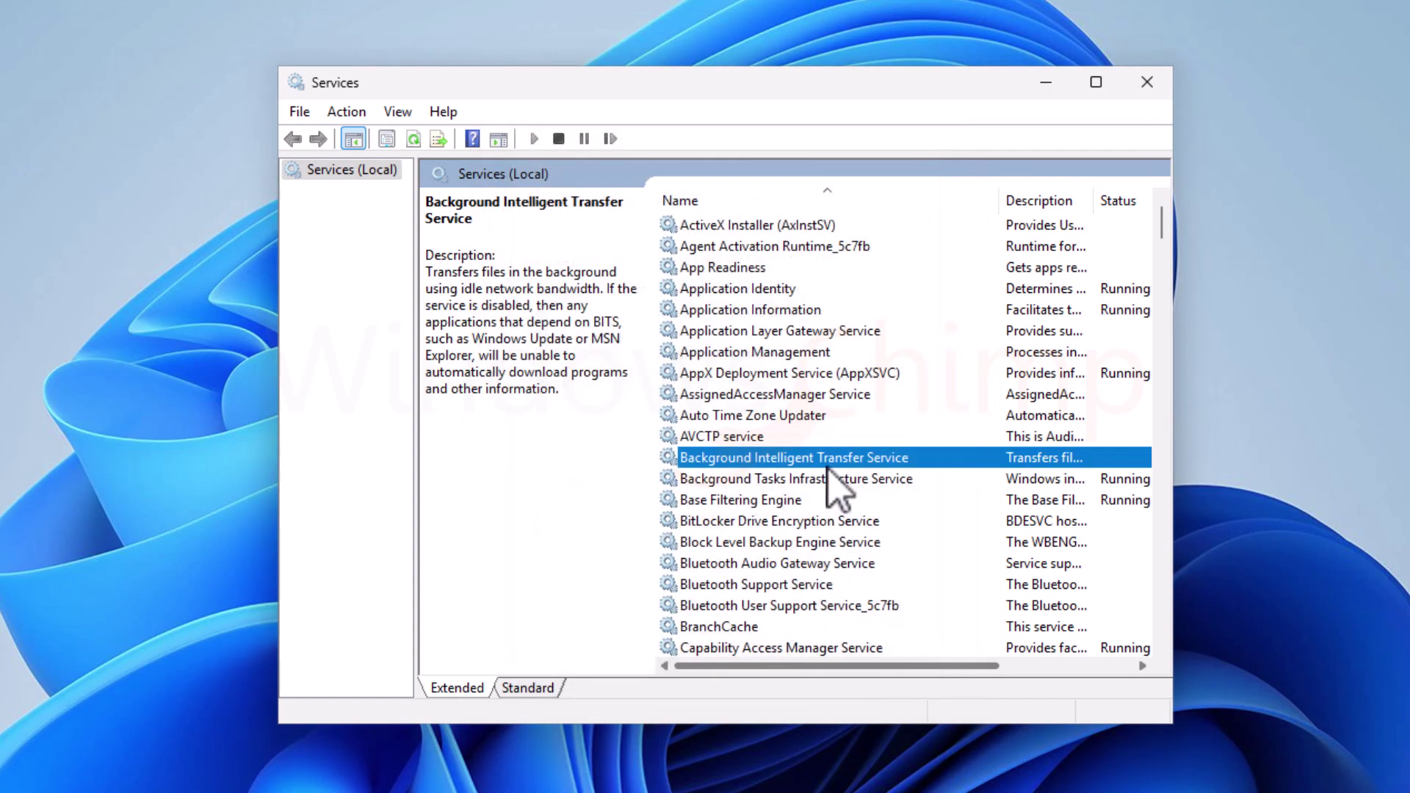
Stop the SysMain service and set its startup type to Disabled.
text(sys)
right_click(721, 247)
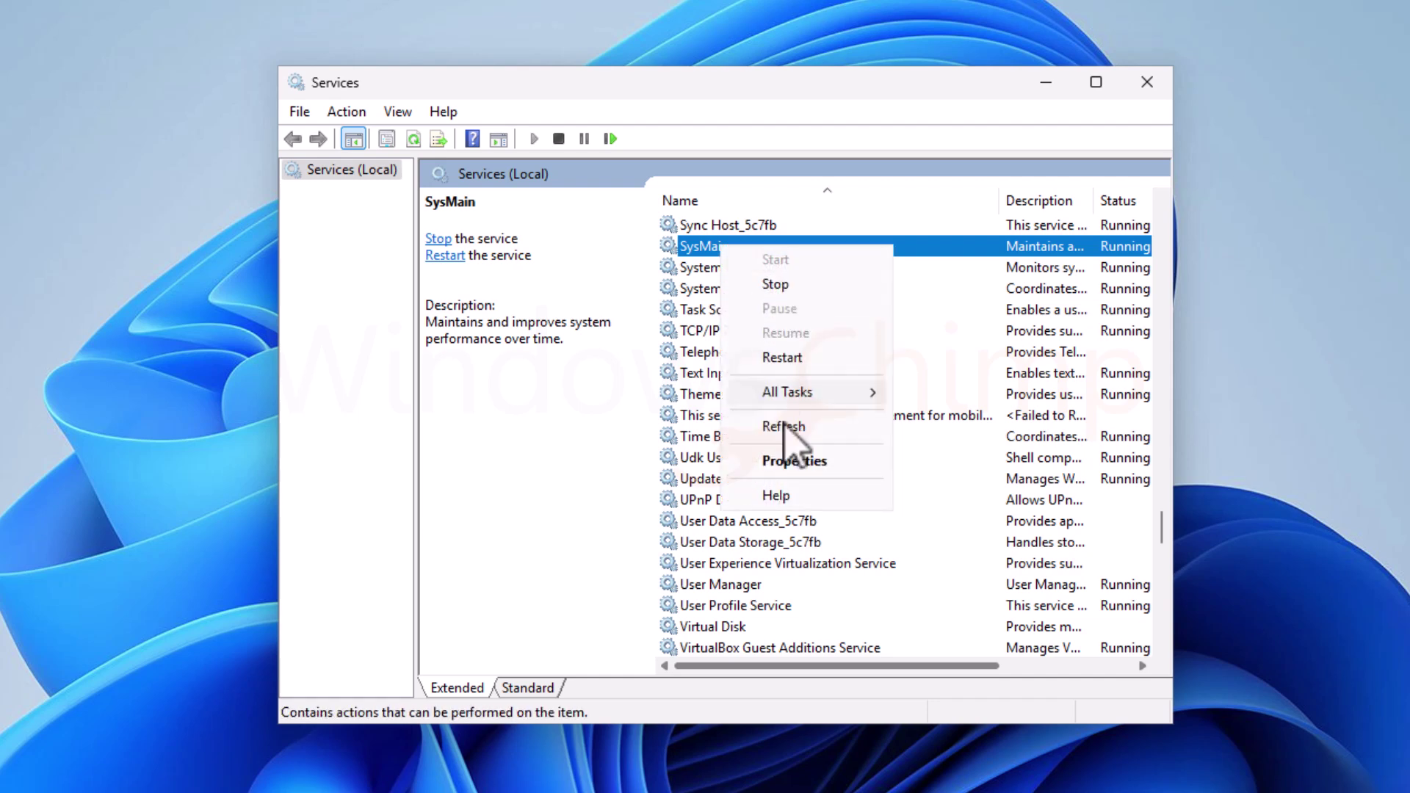
click(794, 460)
click(670, 490)
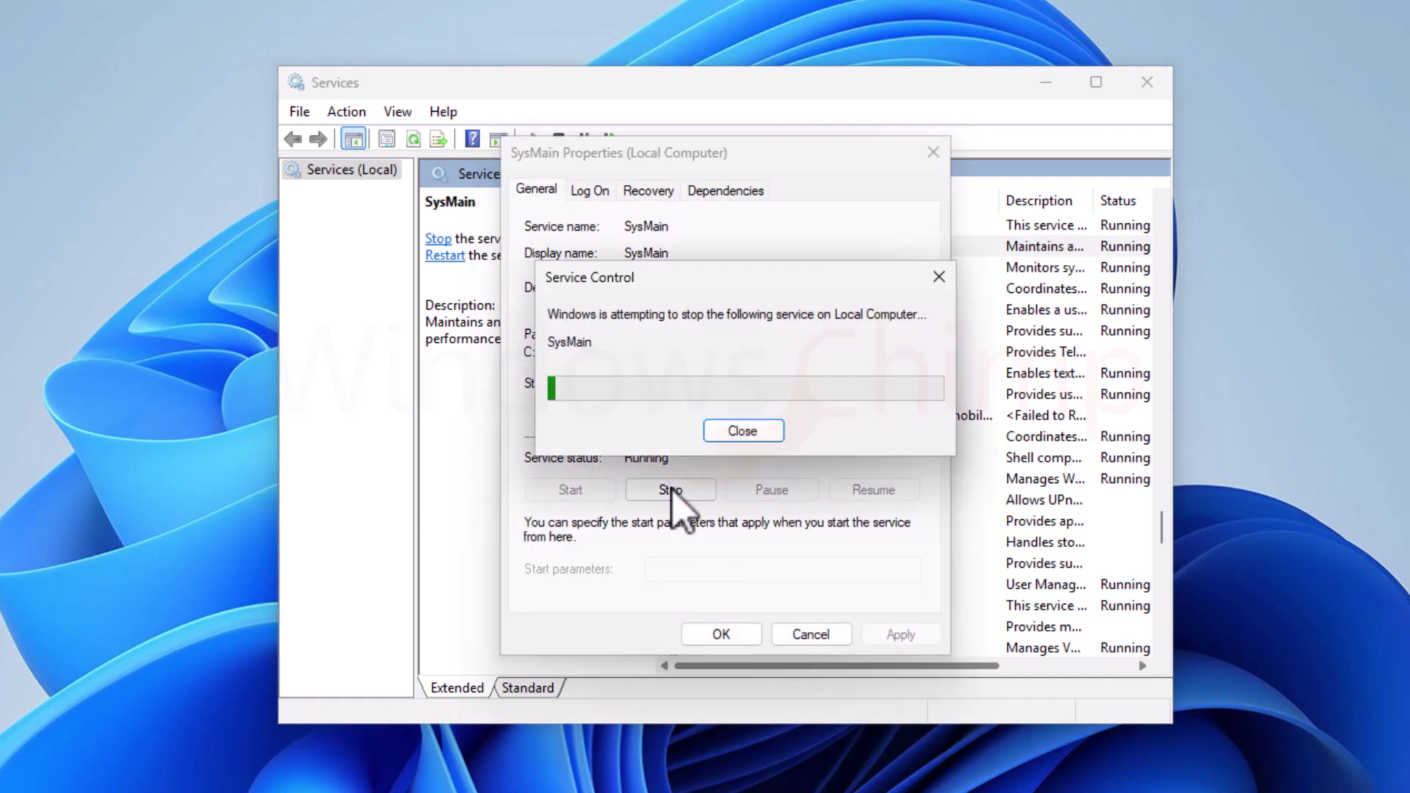
click(735, 384)
click(742, 446)
click(877, 636)
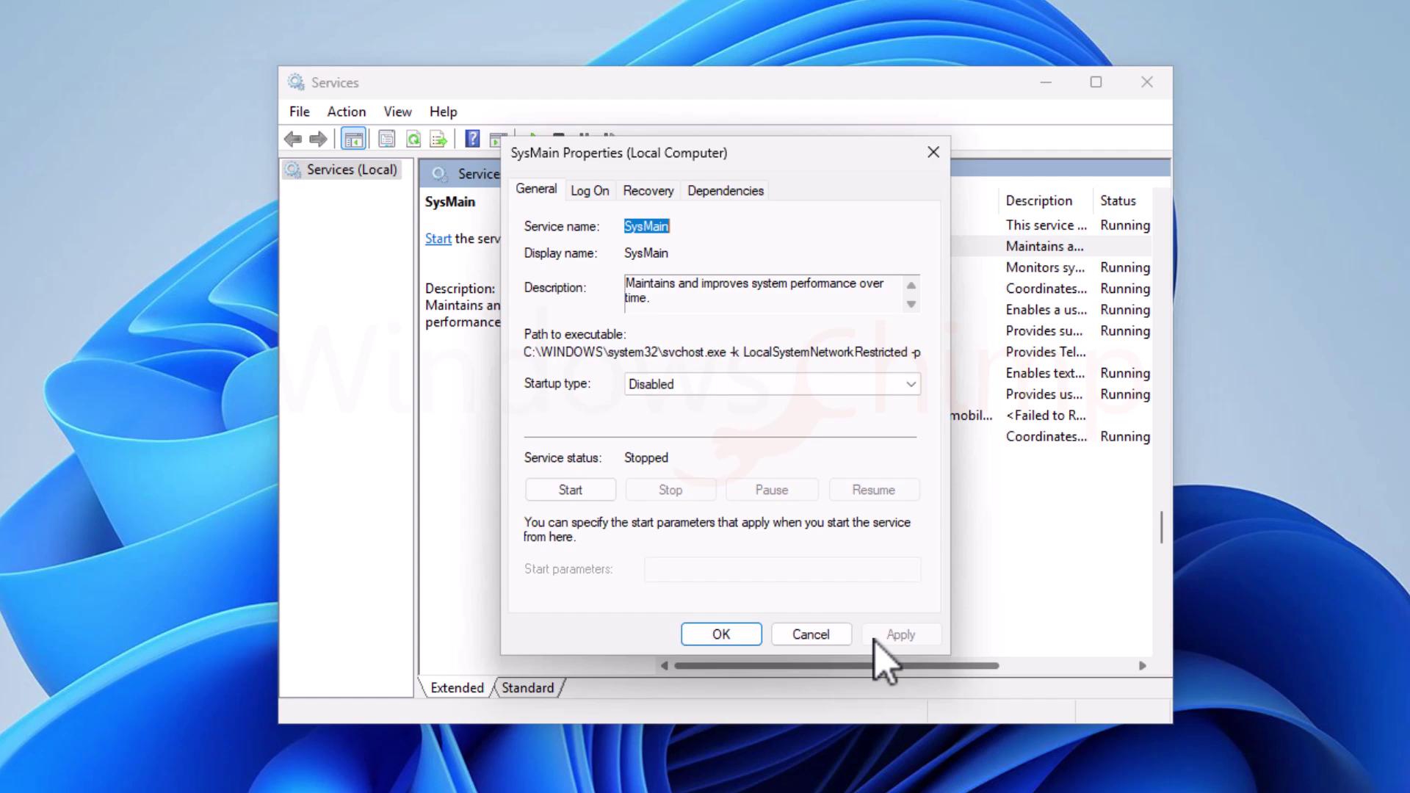
click(720, 636)
Stop the Windows Search service and set its startup type to Disabled.
text(windows mo)
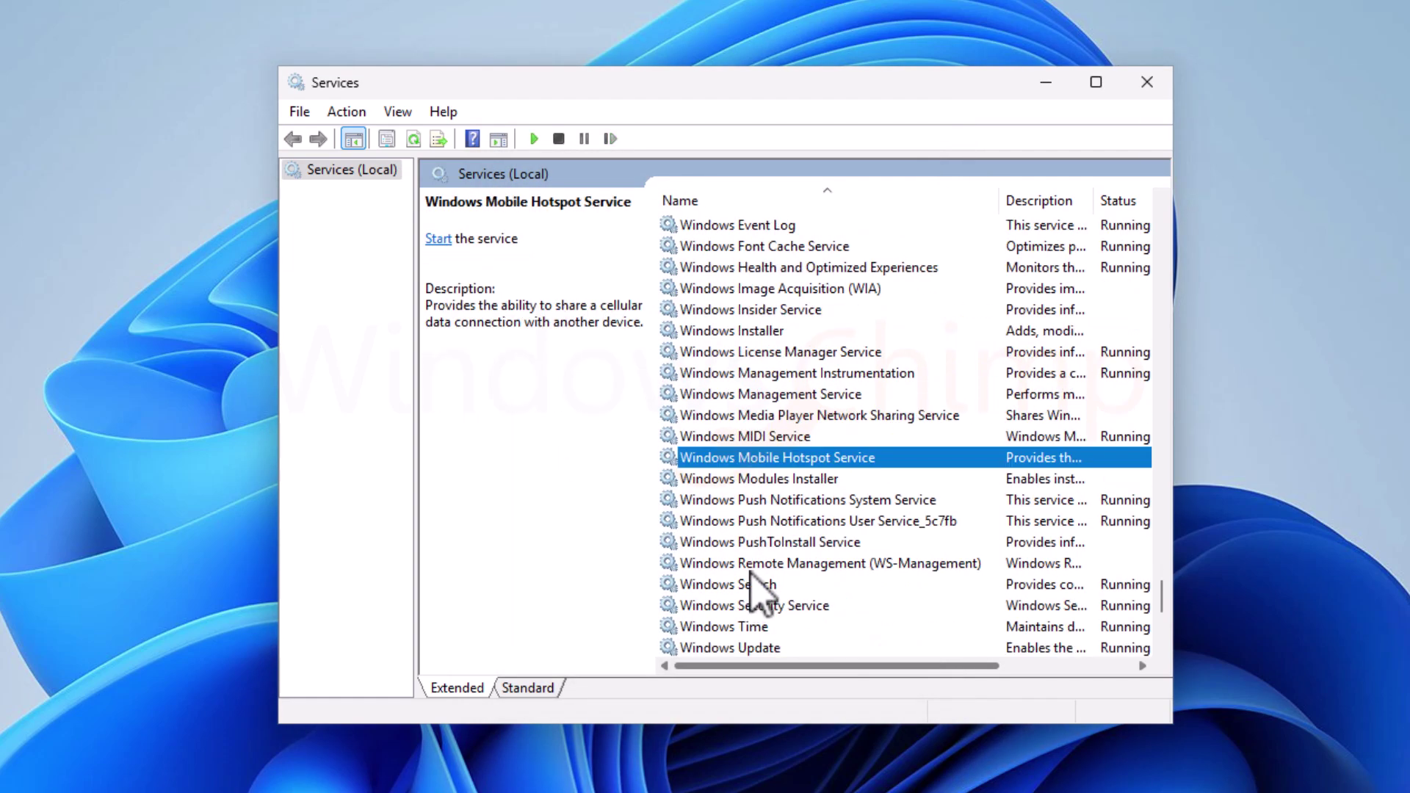
right_click(750, 586)
click(808, 780)
click(670, 490)
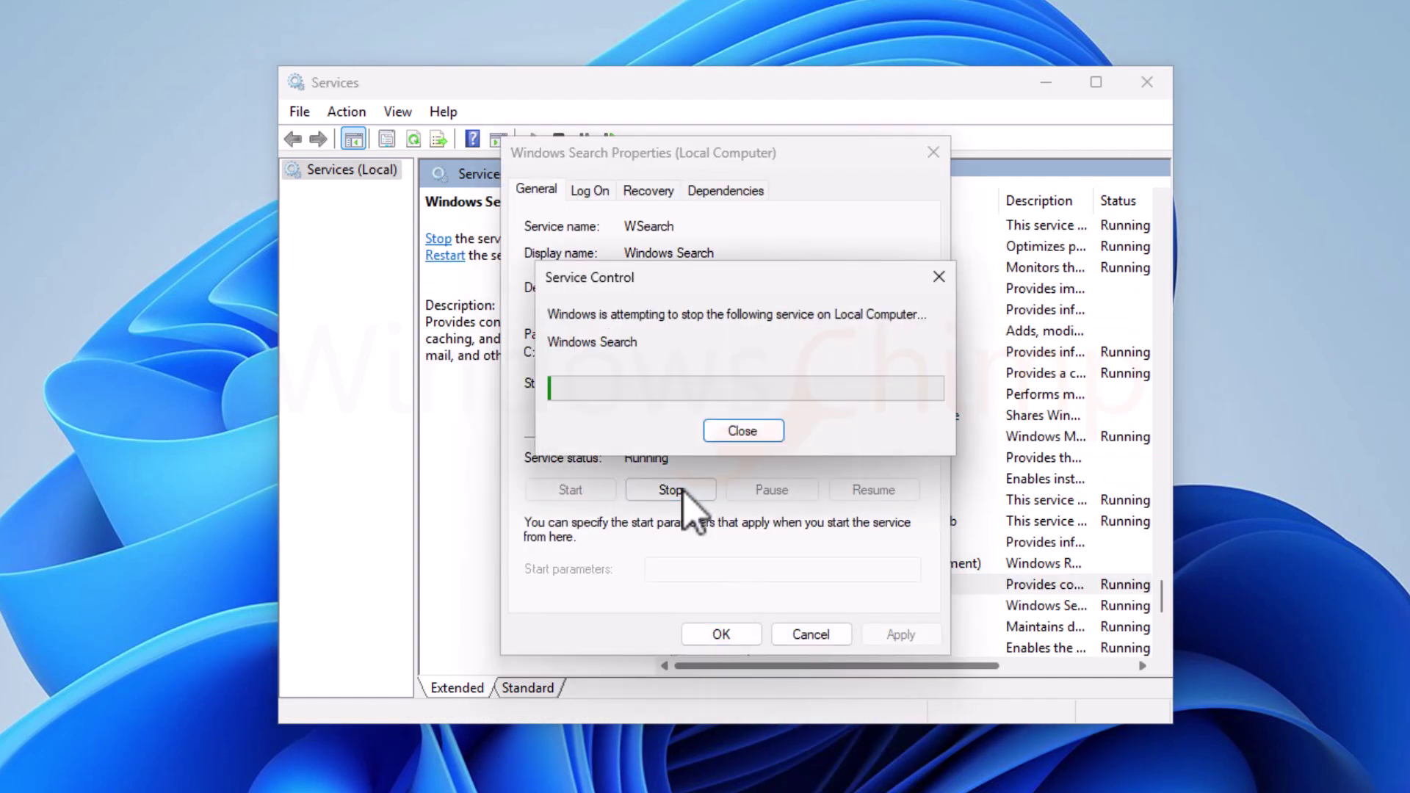
click(722, 383)
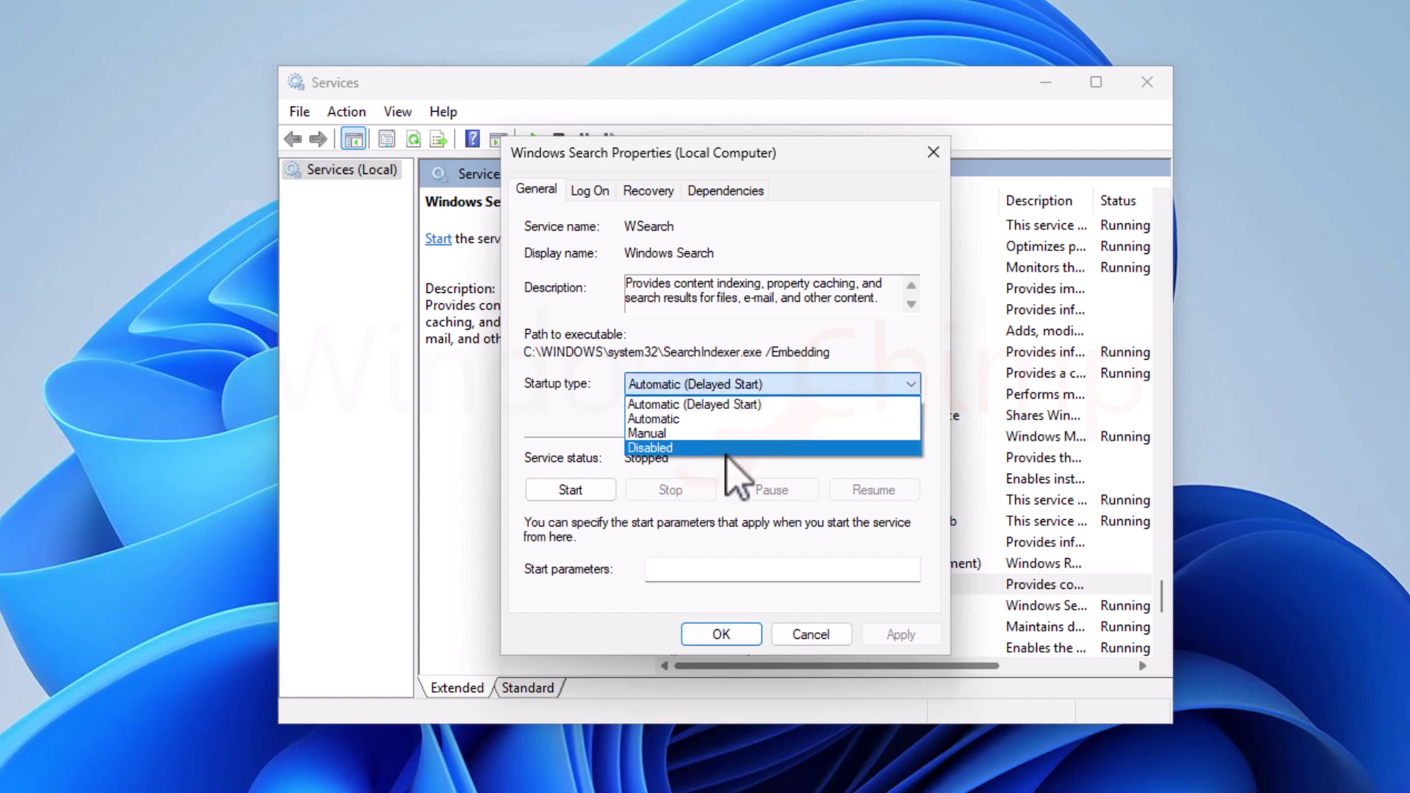
click(726, 450)
click(895, 634)
click(751, 636)
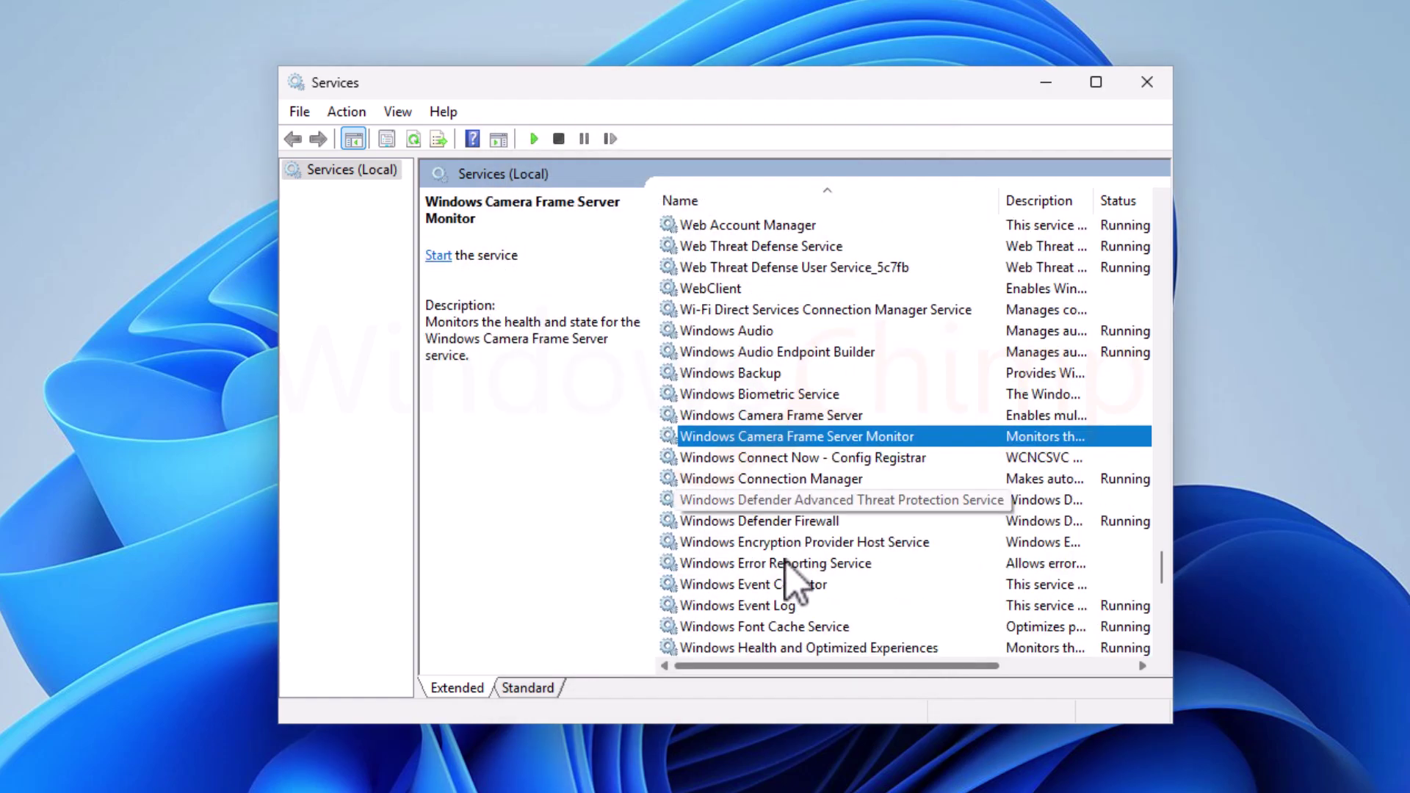
Set Windows Error Reporting Service startup type to Disabled.
click(789, 583)
right_click(790, 564)
click(845, 775)
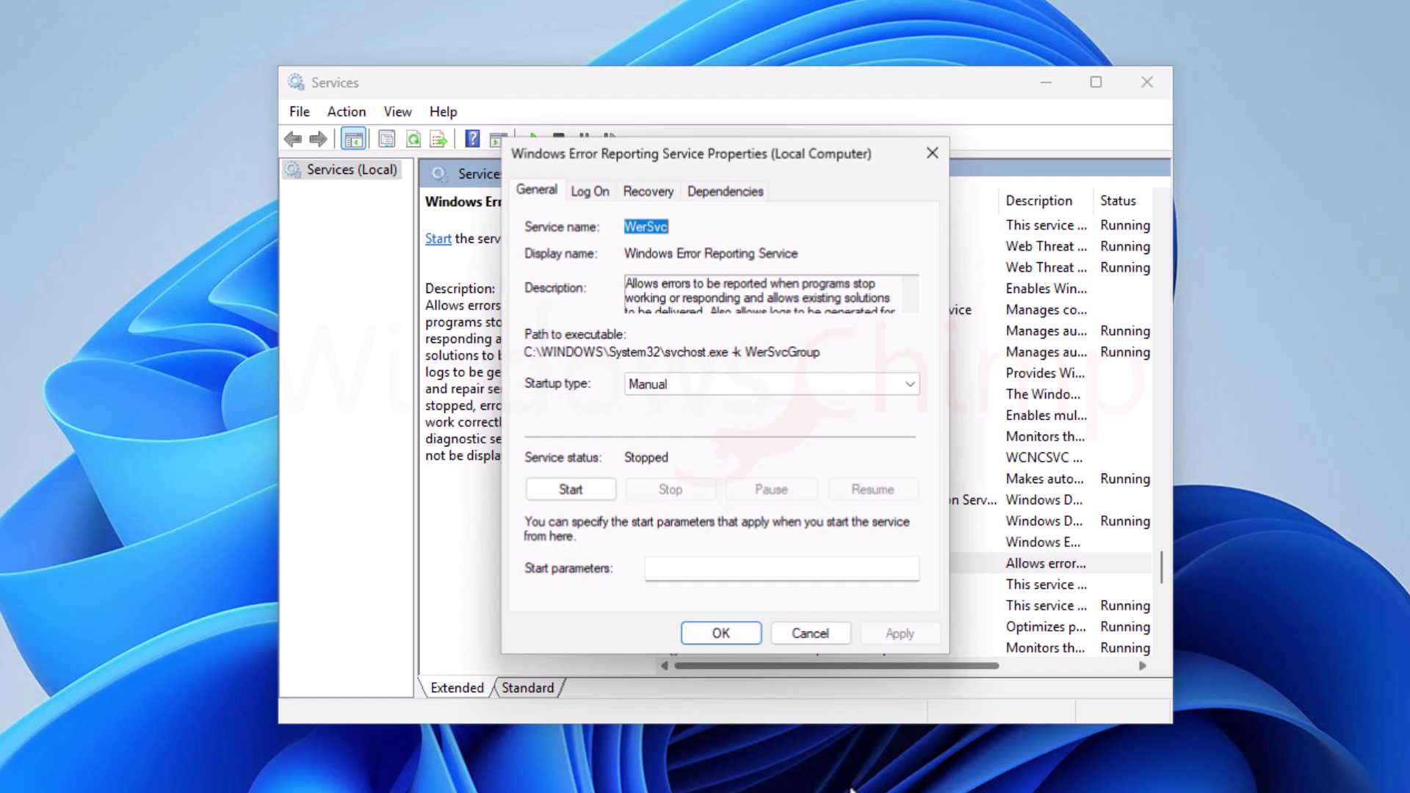
click(763, 384)
click(778, 449)
click(900, 634)
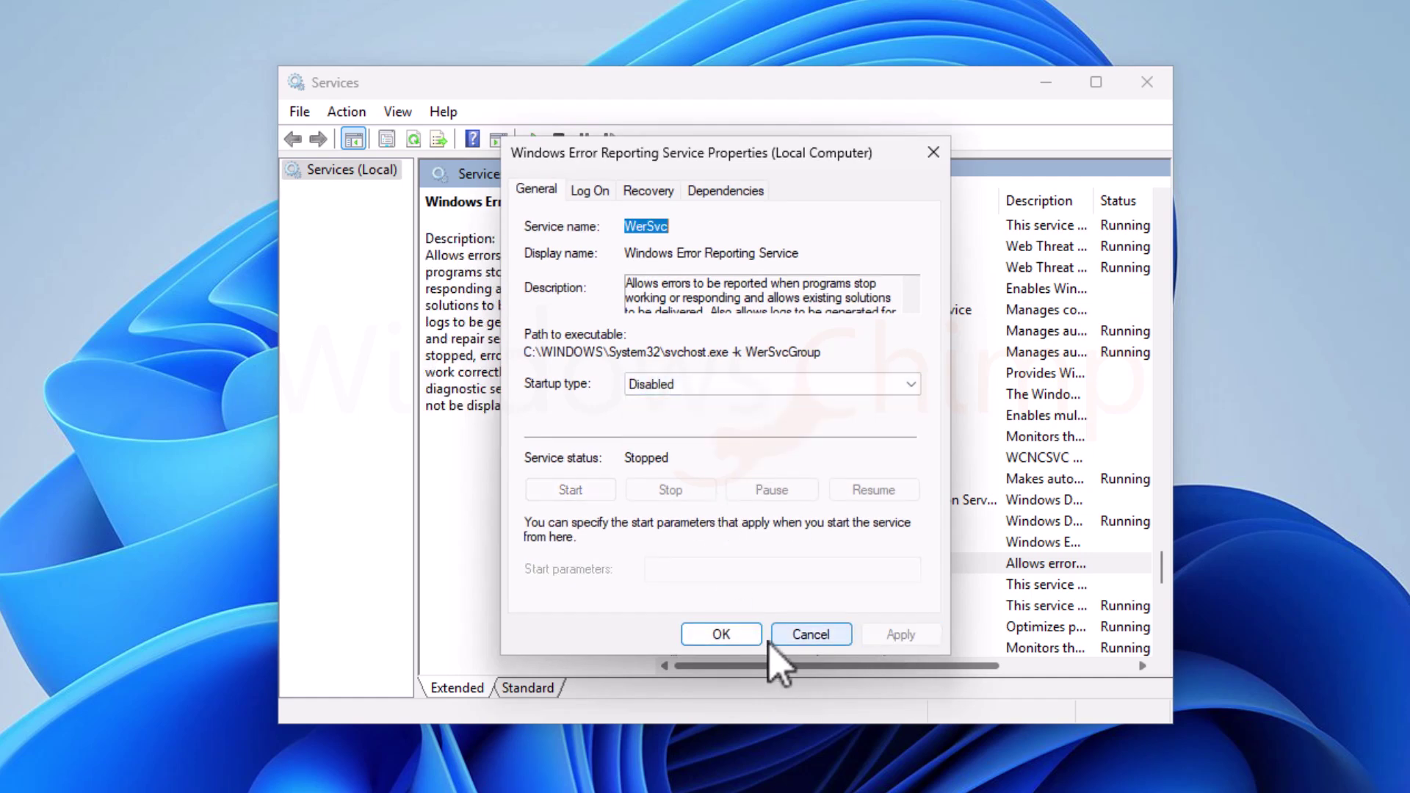
click(746, 634)
Stop Connected User Experiences and Telemetry and set its startup type to Disabled.
click(799, 499)
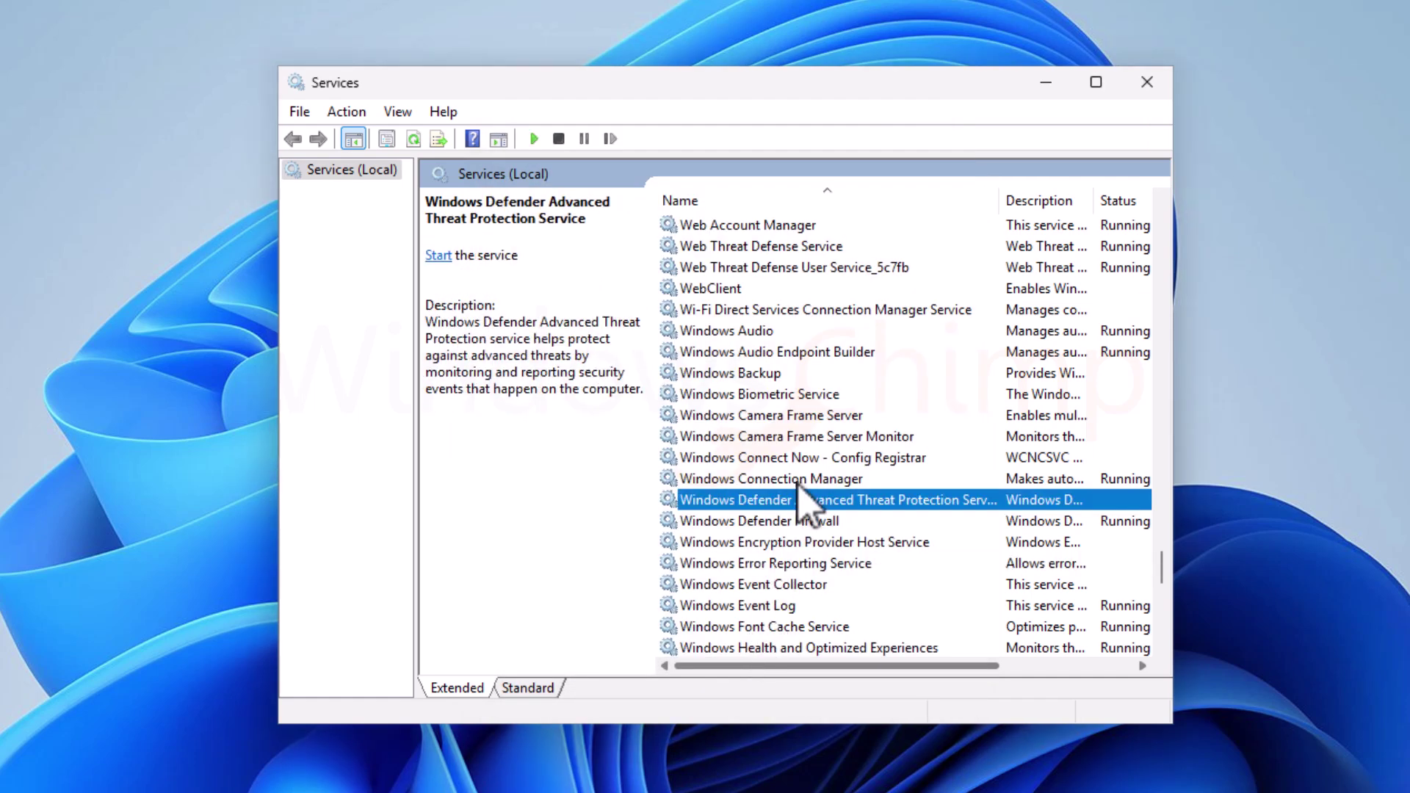
text(con)
click(806, 481)
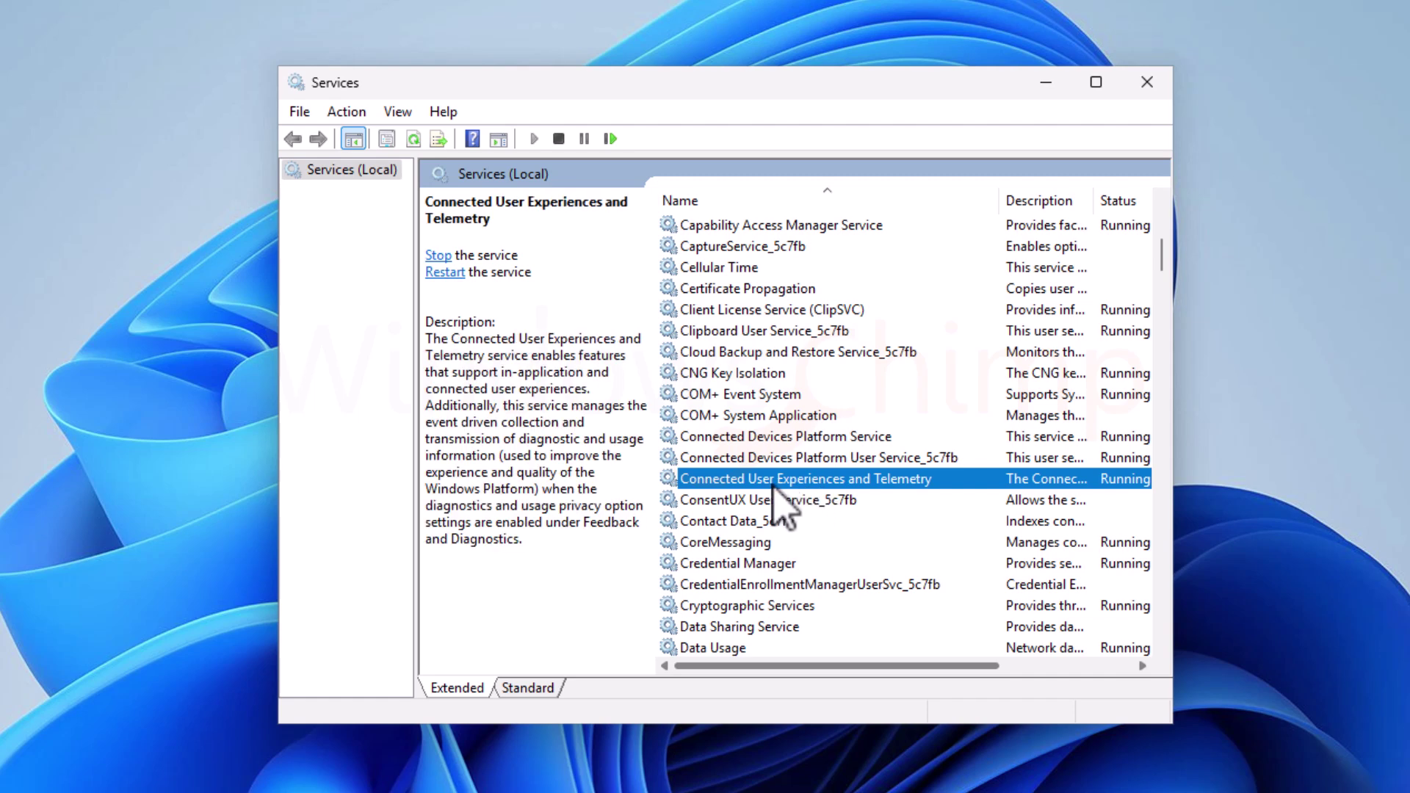
right_click(772, 486)
click(850, 699)
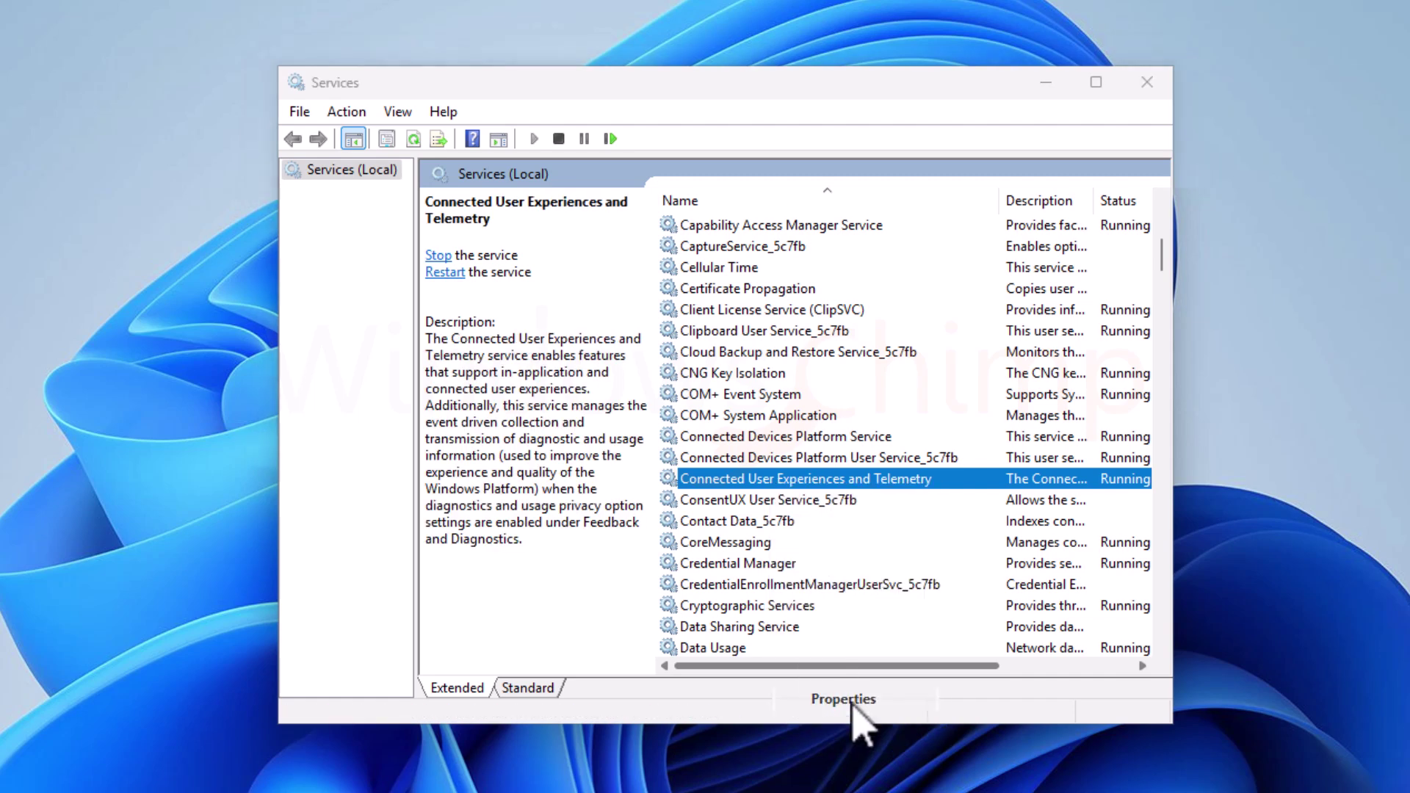
click(670, 489)
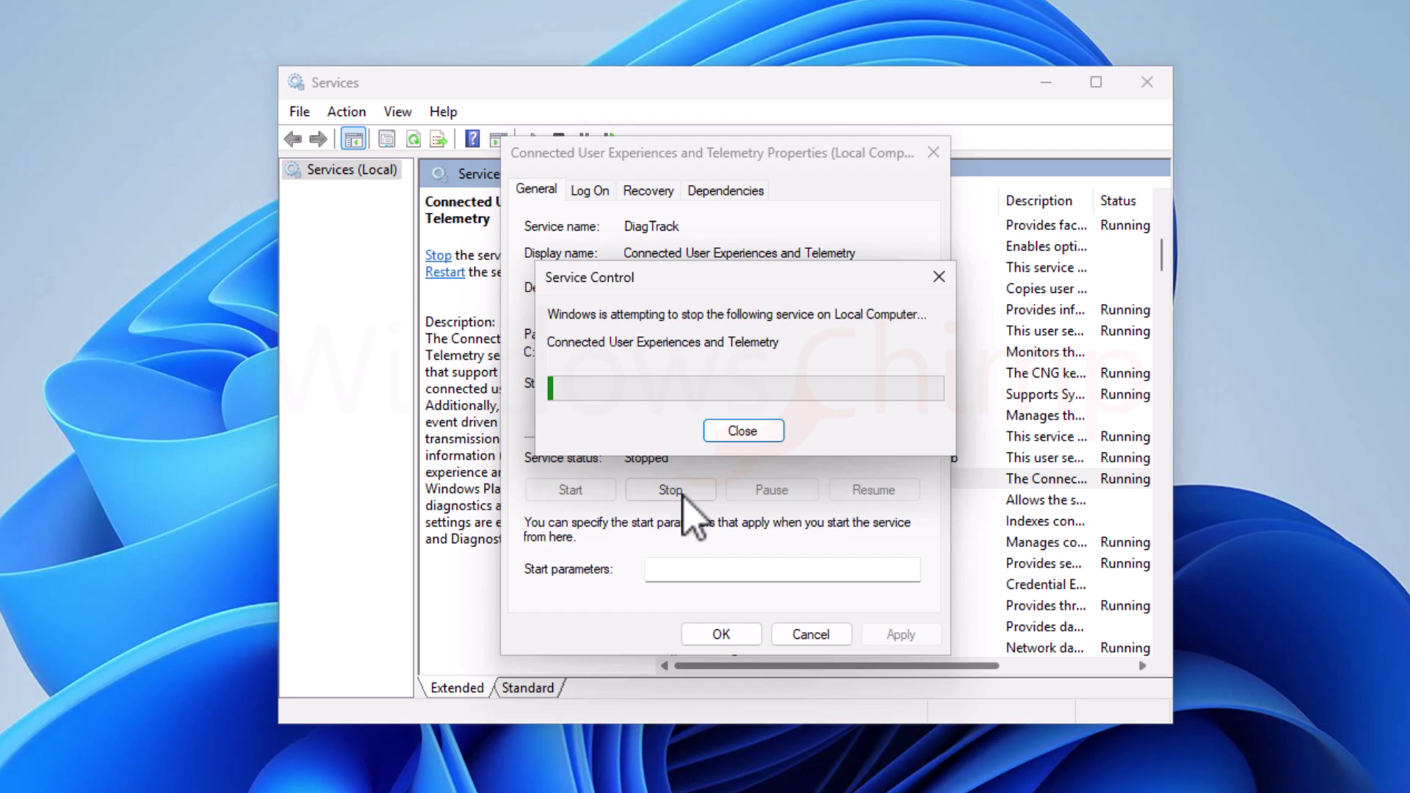
click(728, 384)
click(722, 448)
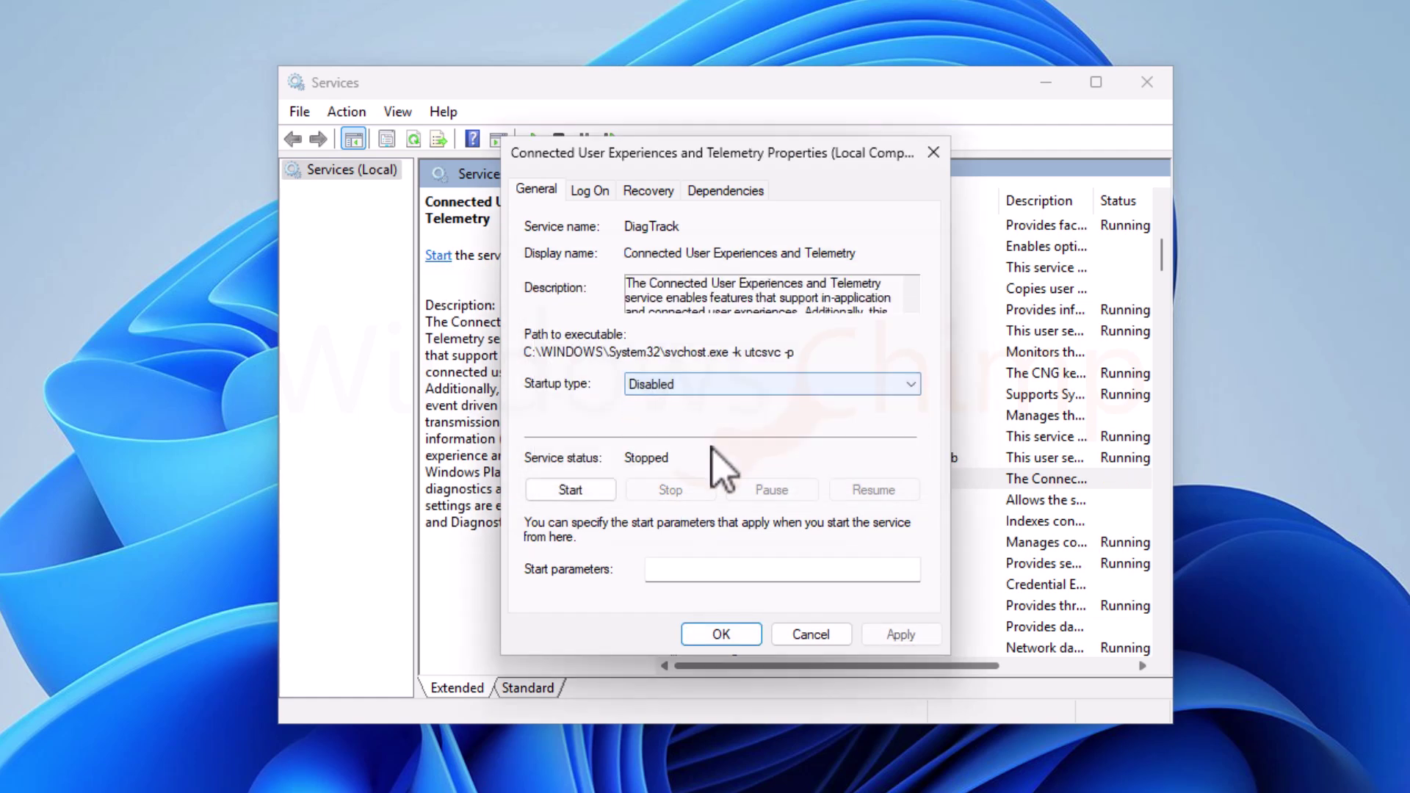
click(902, 636)
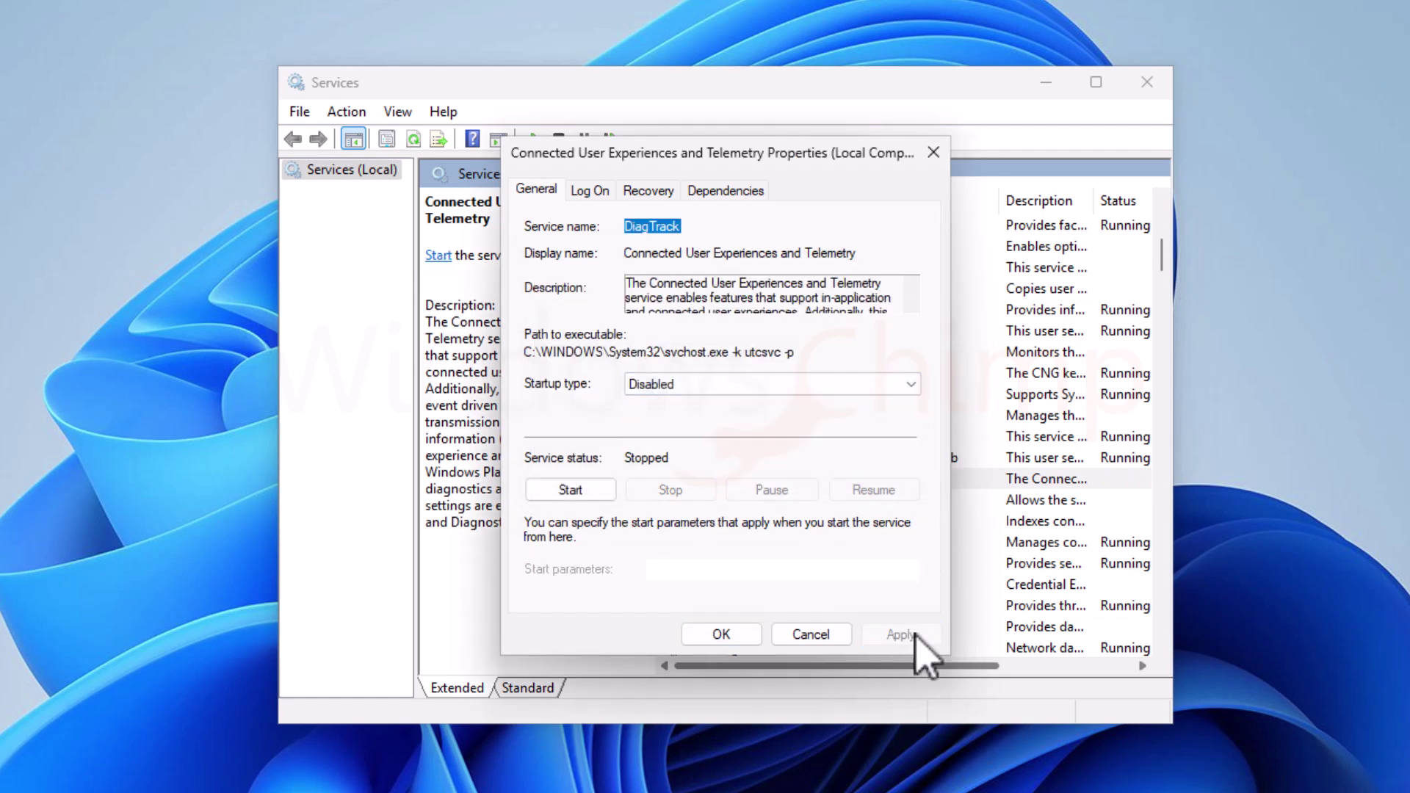
click(722, 635)
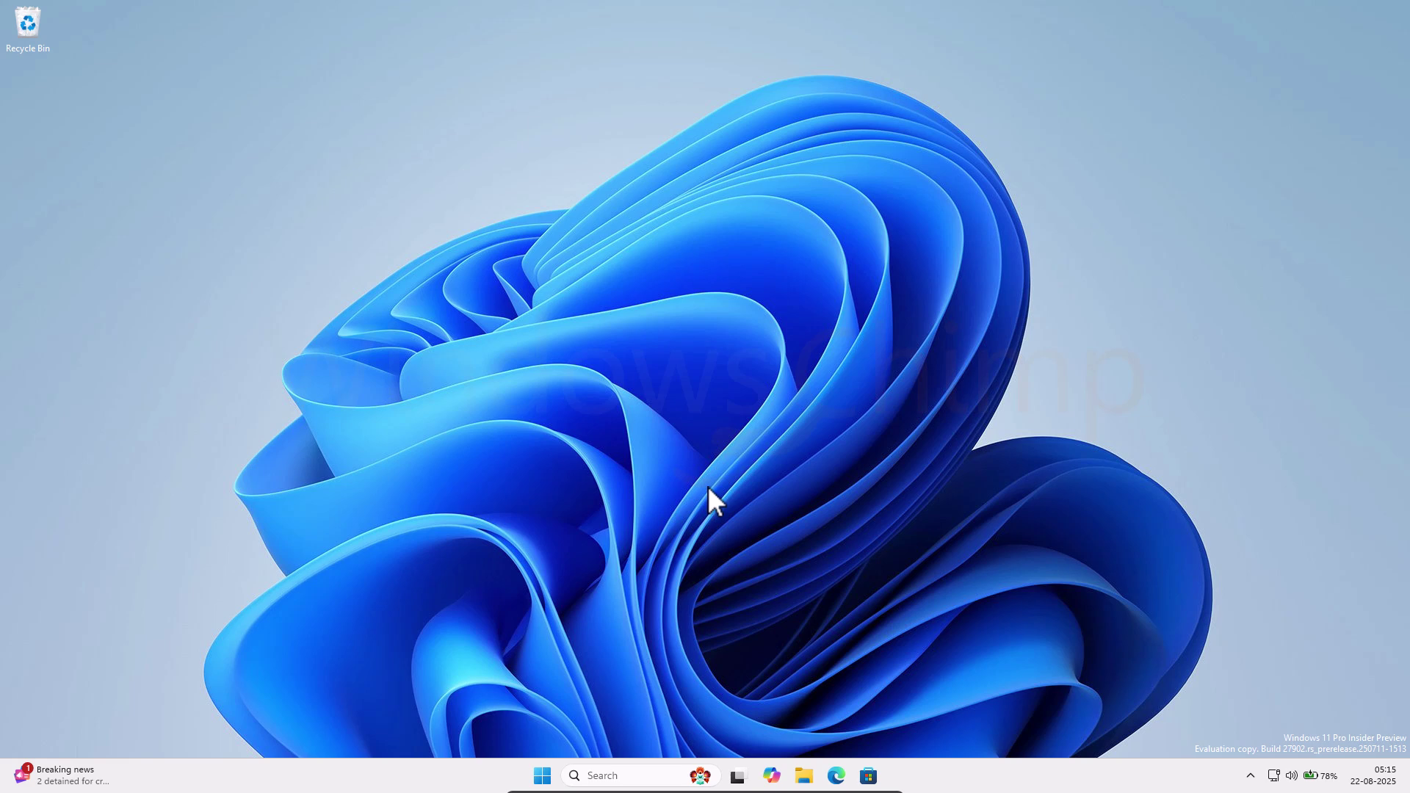
Search Start for 'reged' so Registry Editor shows as the best match.
click(543, 779)
text(regedit)
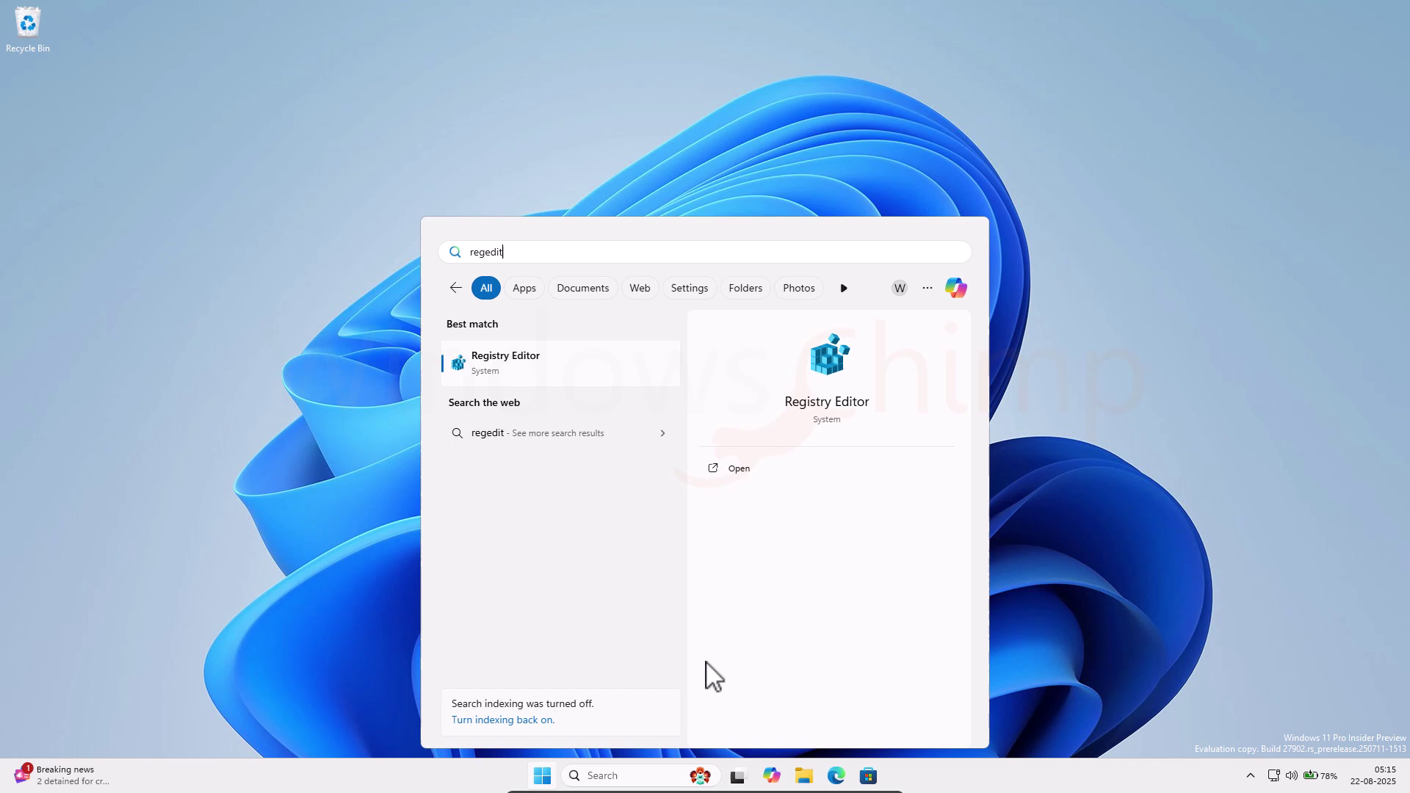
Run Registry Editor as administrator and go to the pasted Memory Management key path.
right_click(515, 369)
click(544, 387)
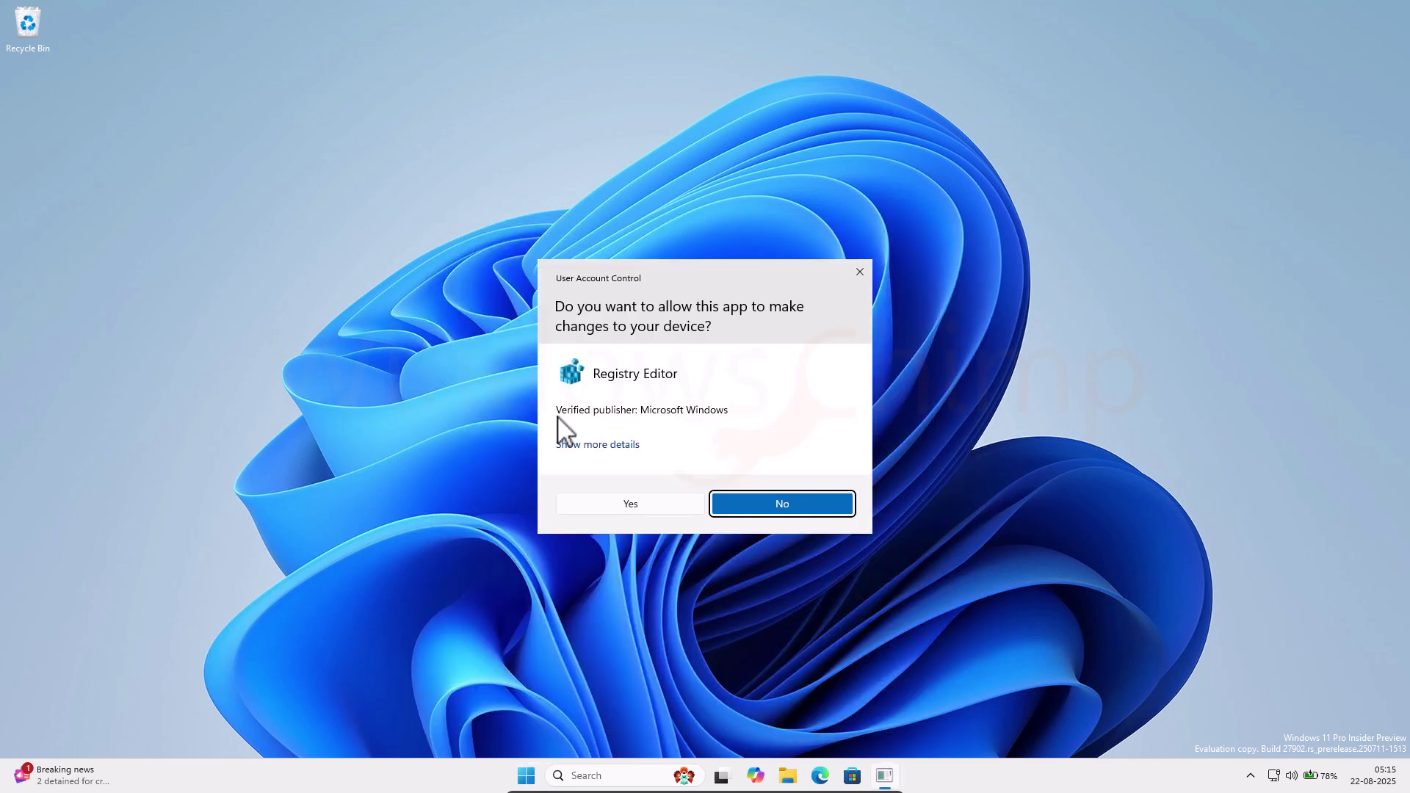
click(631, 504)
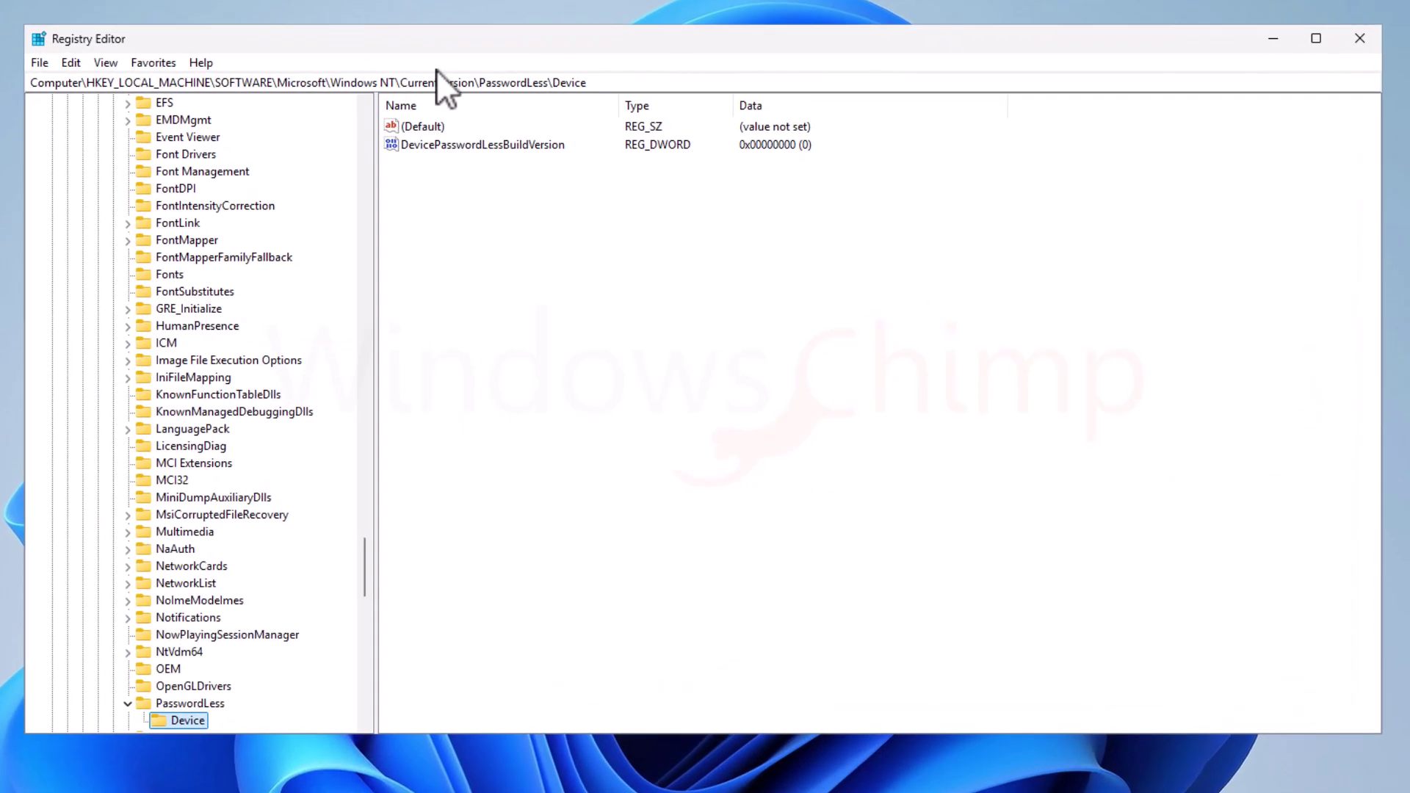
click(440, 82)
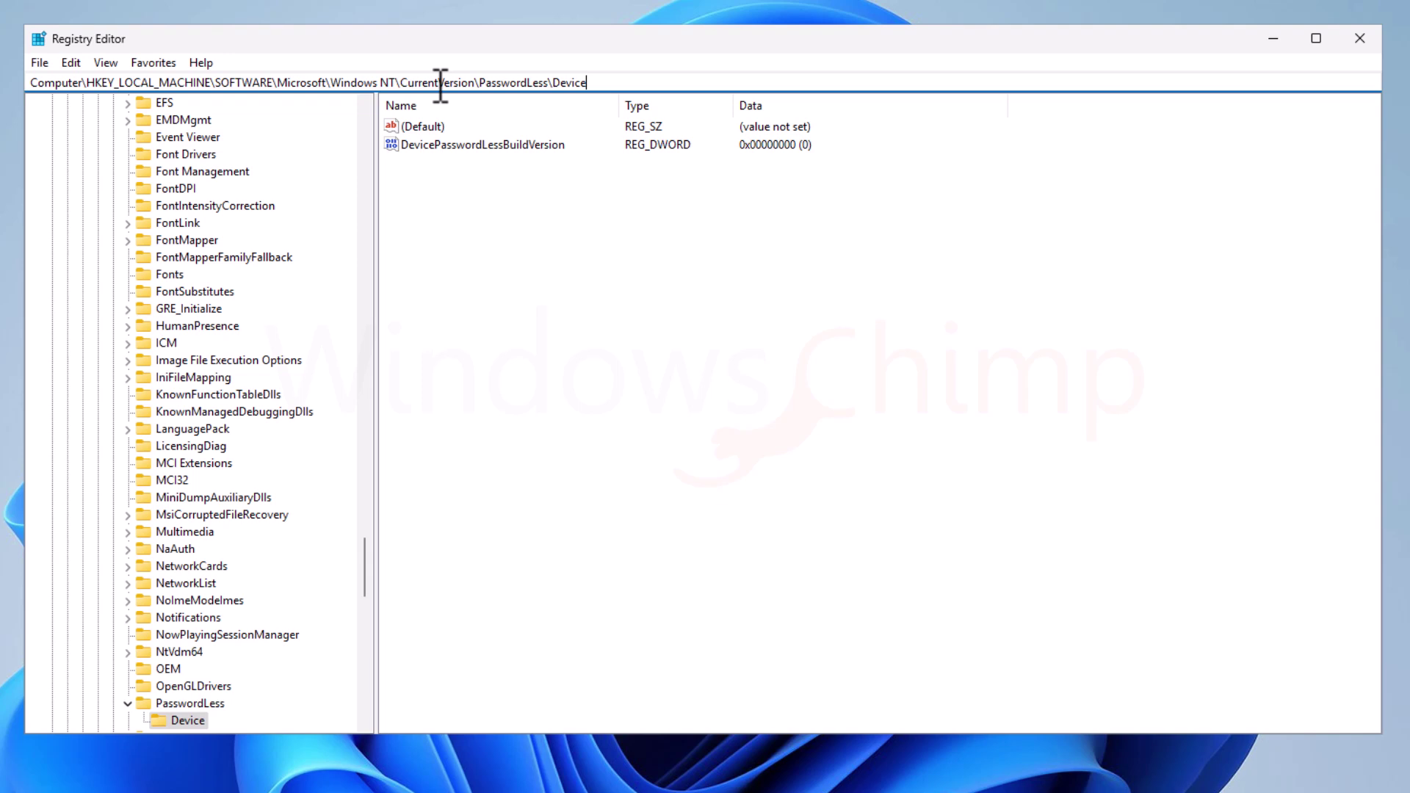
key(ctrl+a)
key(BackSpace)
text(Computer\HKEY_LOCAL_MACHINE\SYSTEM\CurrentControlSet\Control\Session Manager\Memory Management)
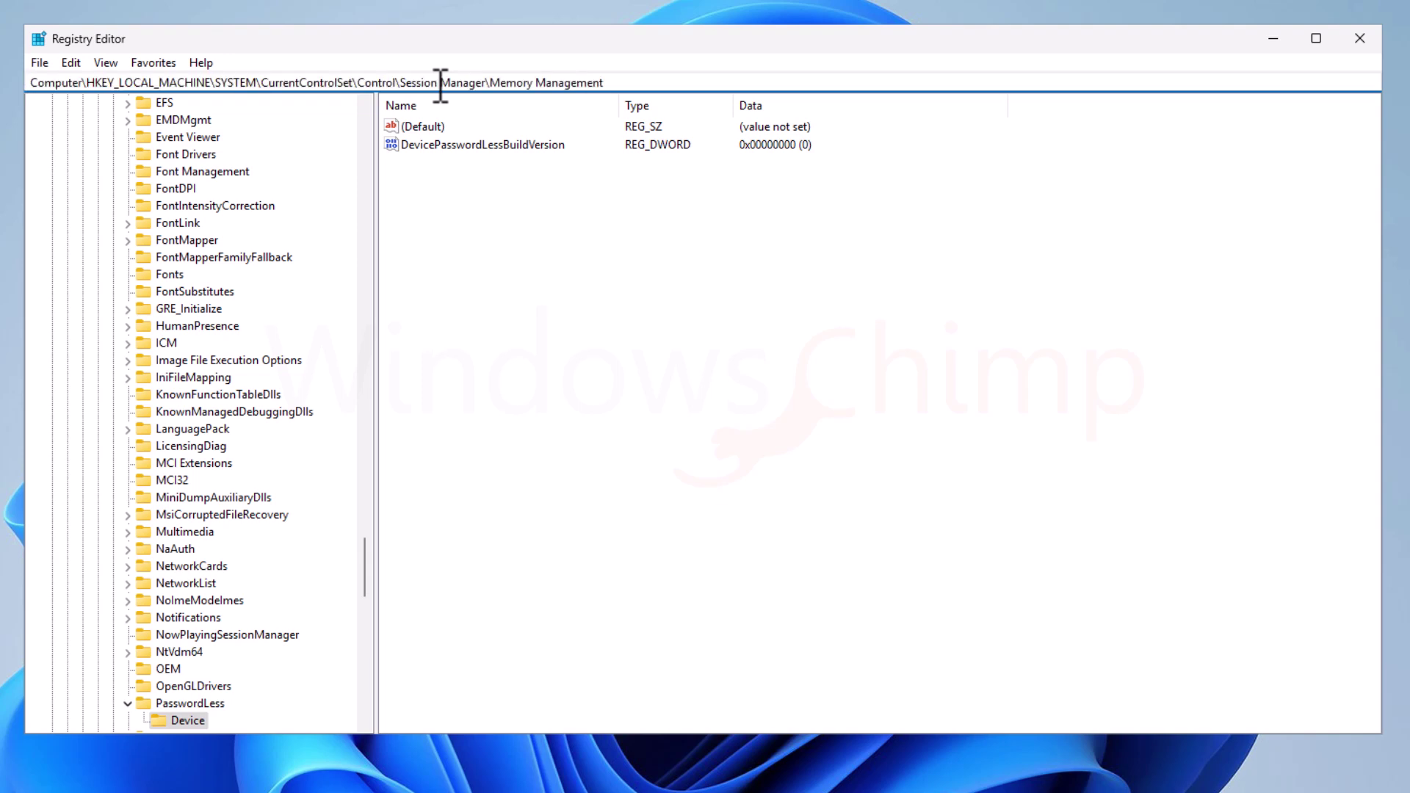
key(Return)
Set ClearPageFileAtShutdown, DisablePagingExecutive and LargeSystemCache to 1.
drag(621, 104, 591, 104)
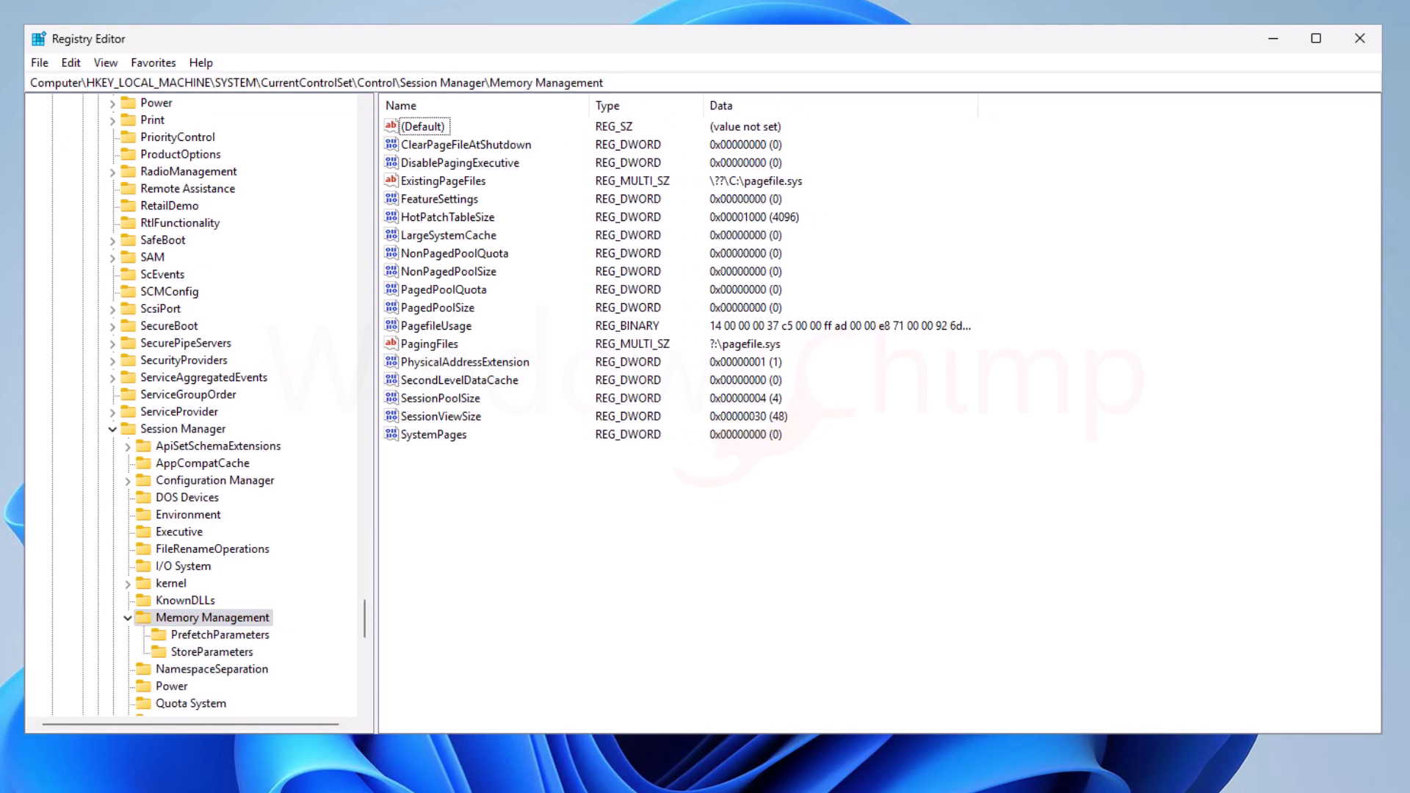
click(491, 146)
double_click(470, 146)
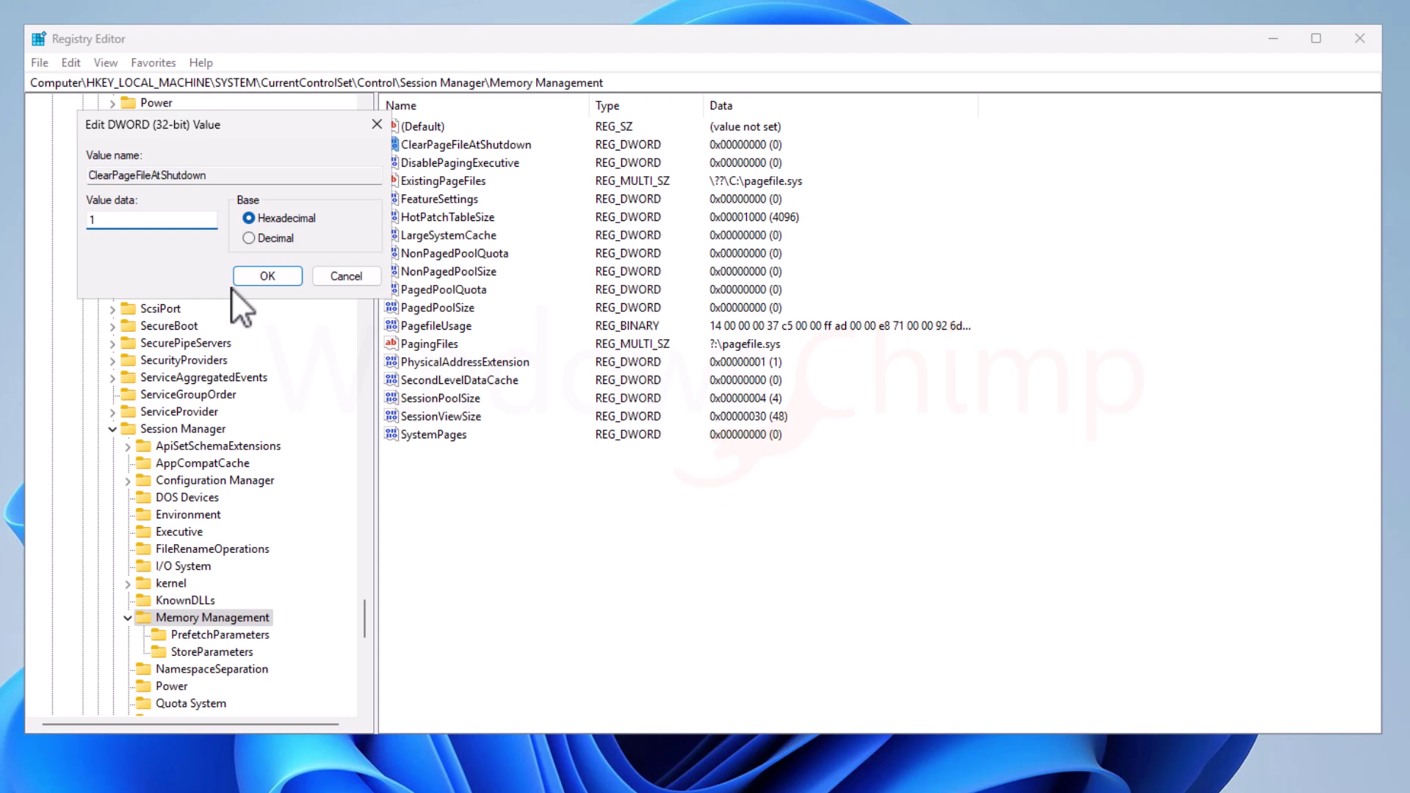
click(254, 276)
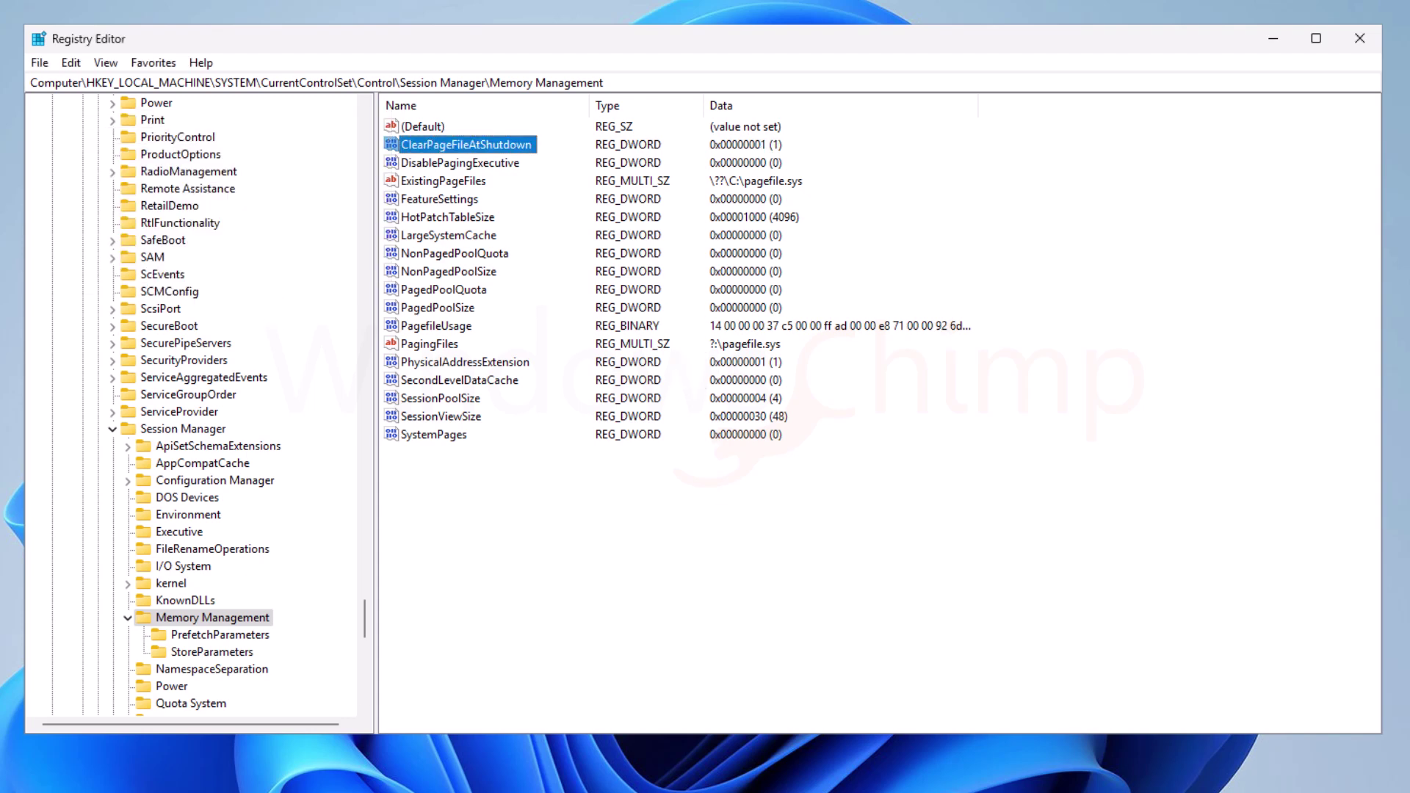
click(481, 162)
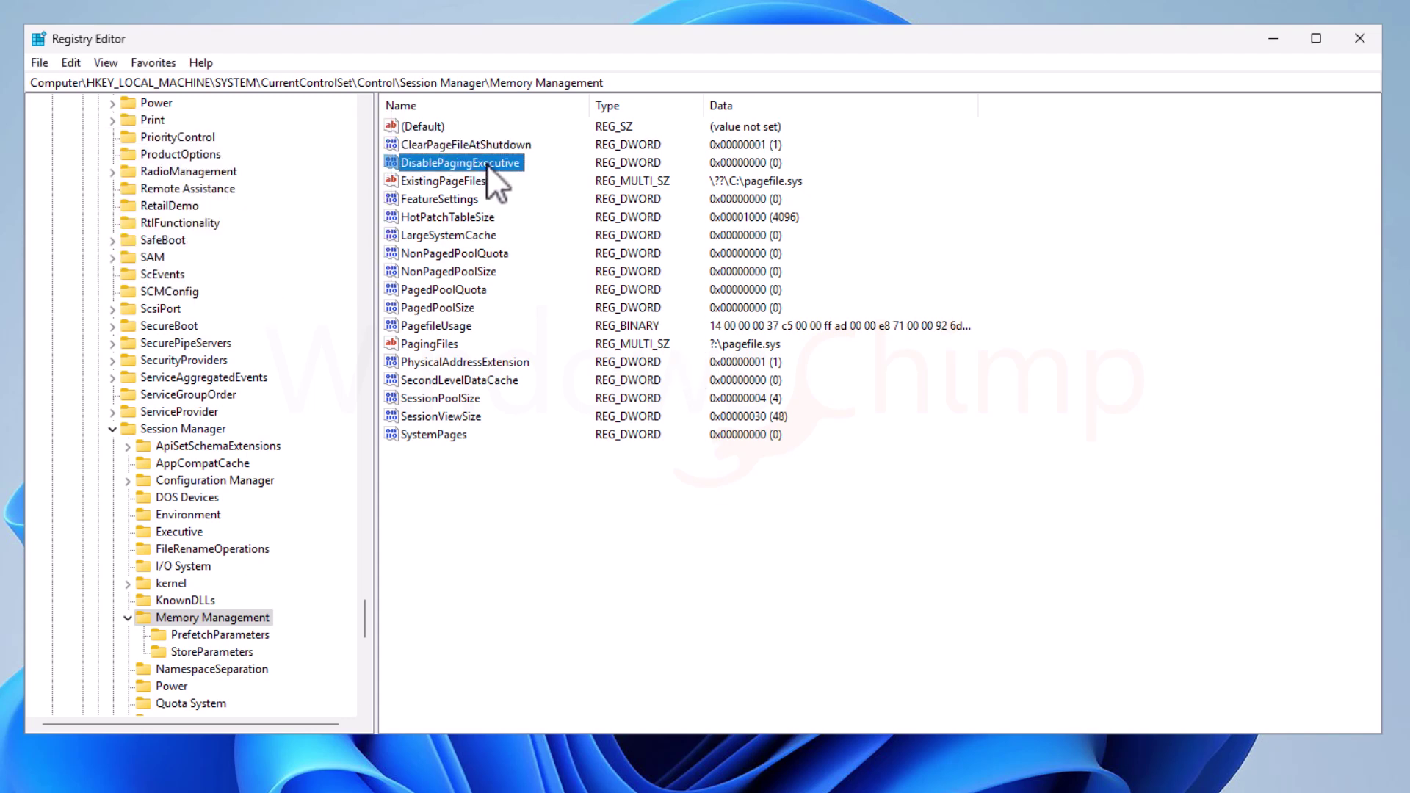
double_click(487, 165)
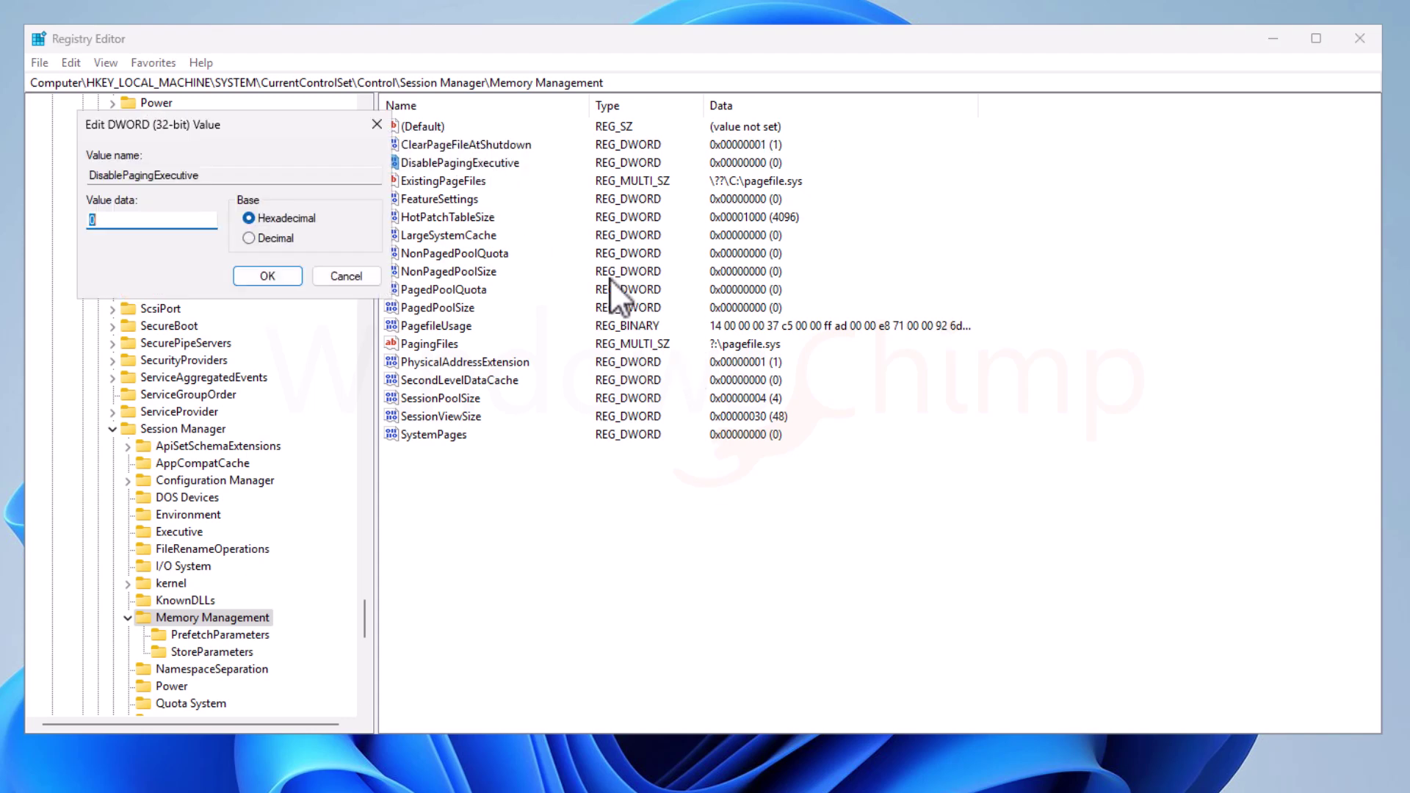
text(1)
click(247, 276)
click(426, 252)
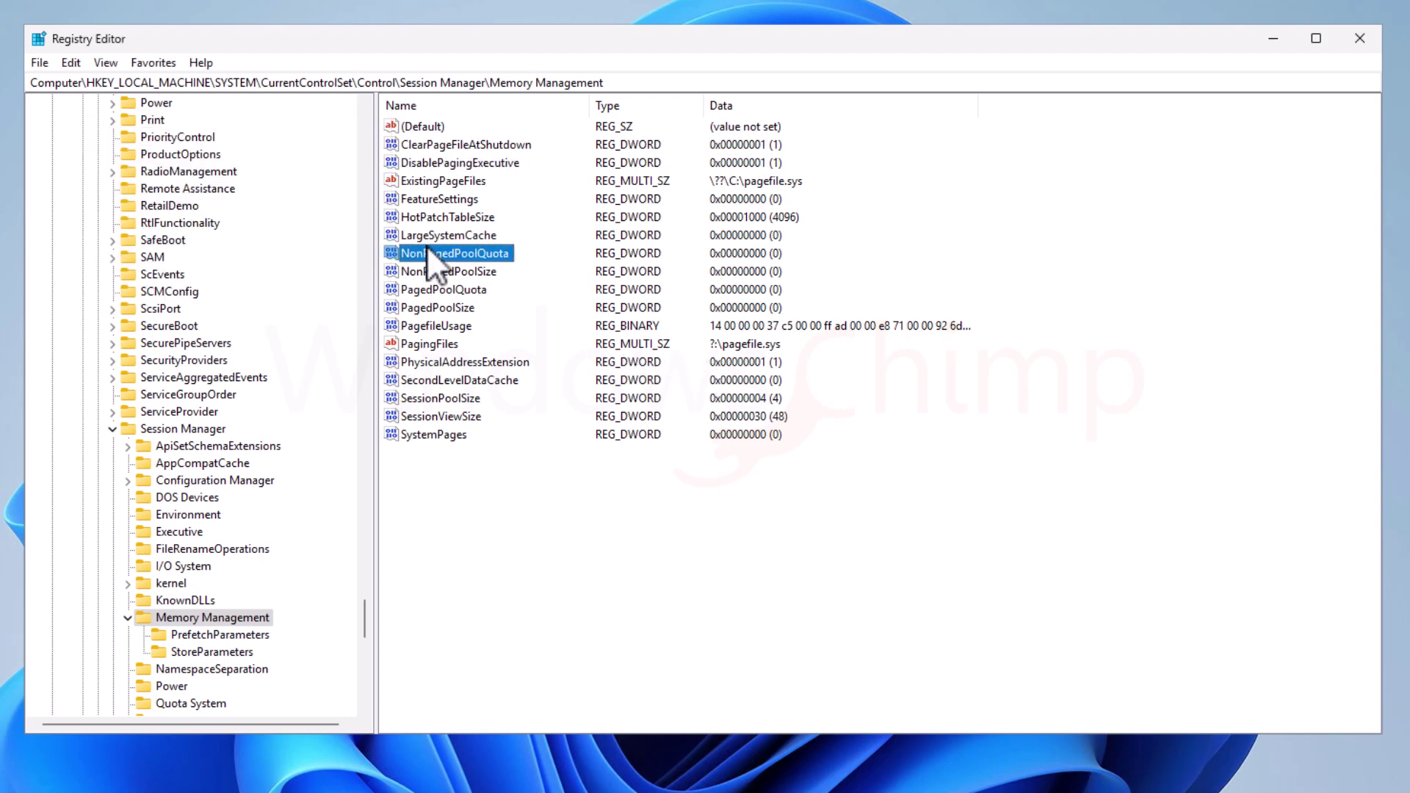
click(433, 234)
double_click(482, 234)
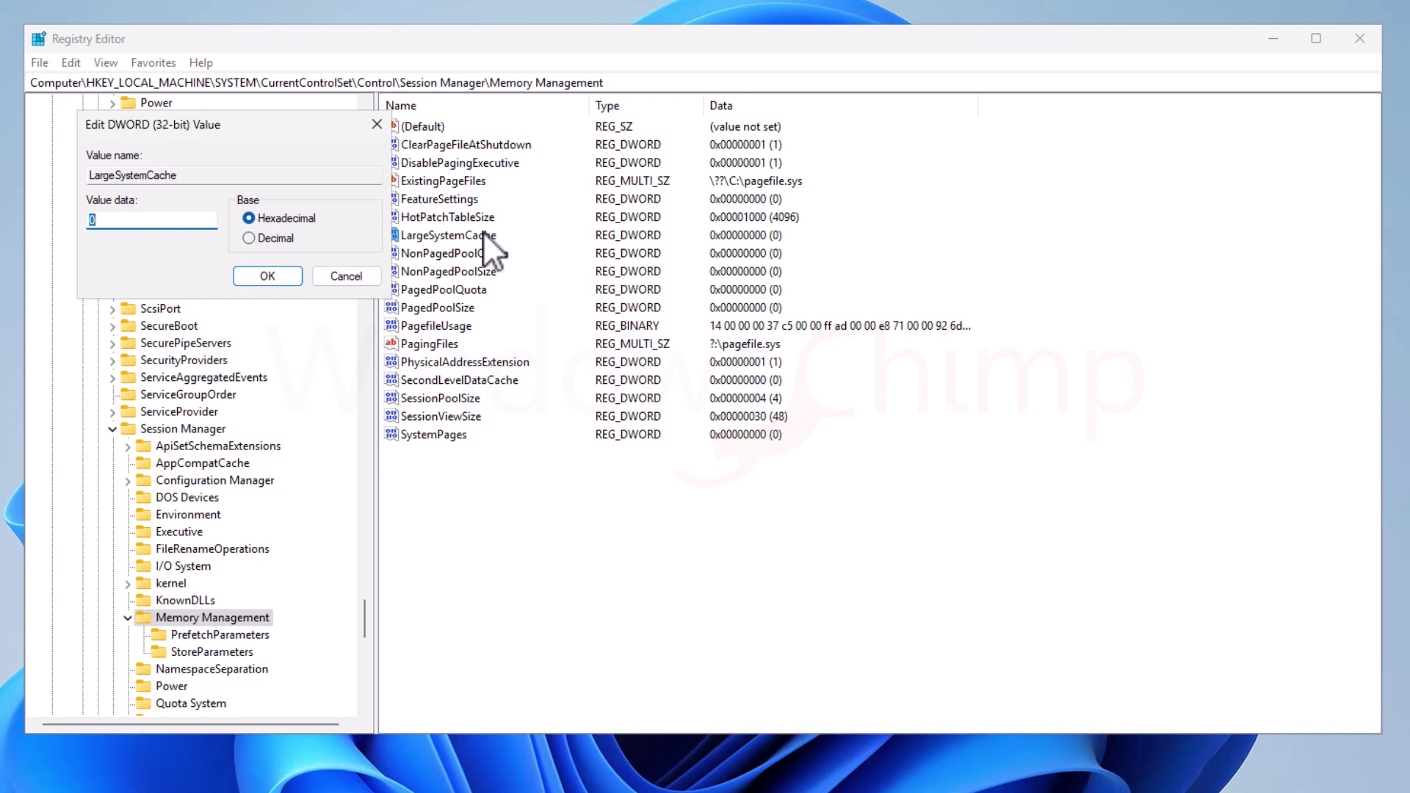
text(1)
click(262, 274)
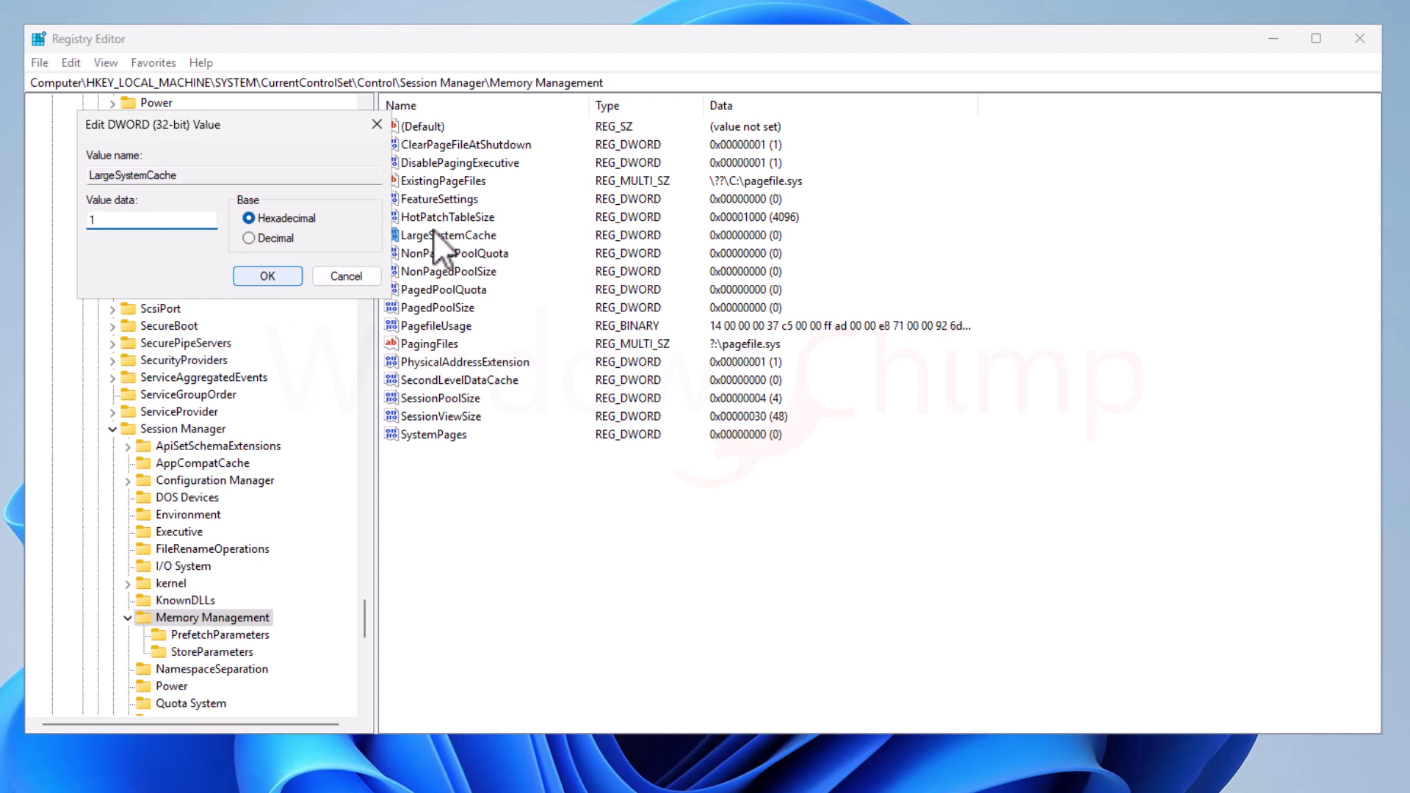
Go to the Ndu service key and set its Start value to 4.
click(819, 85)
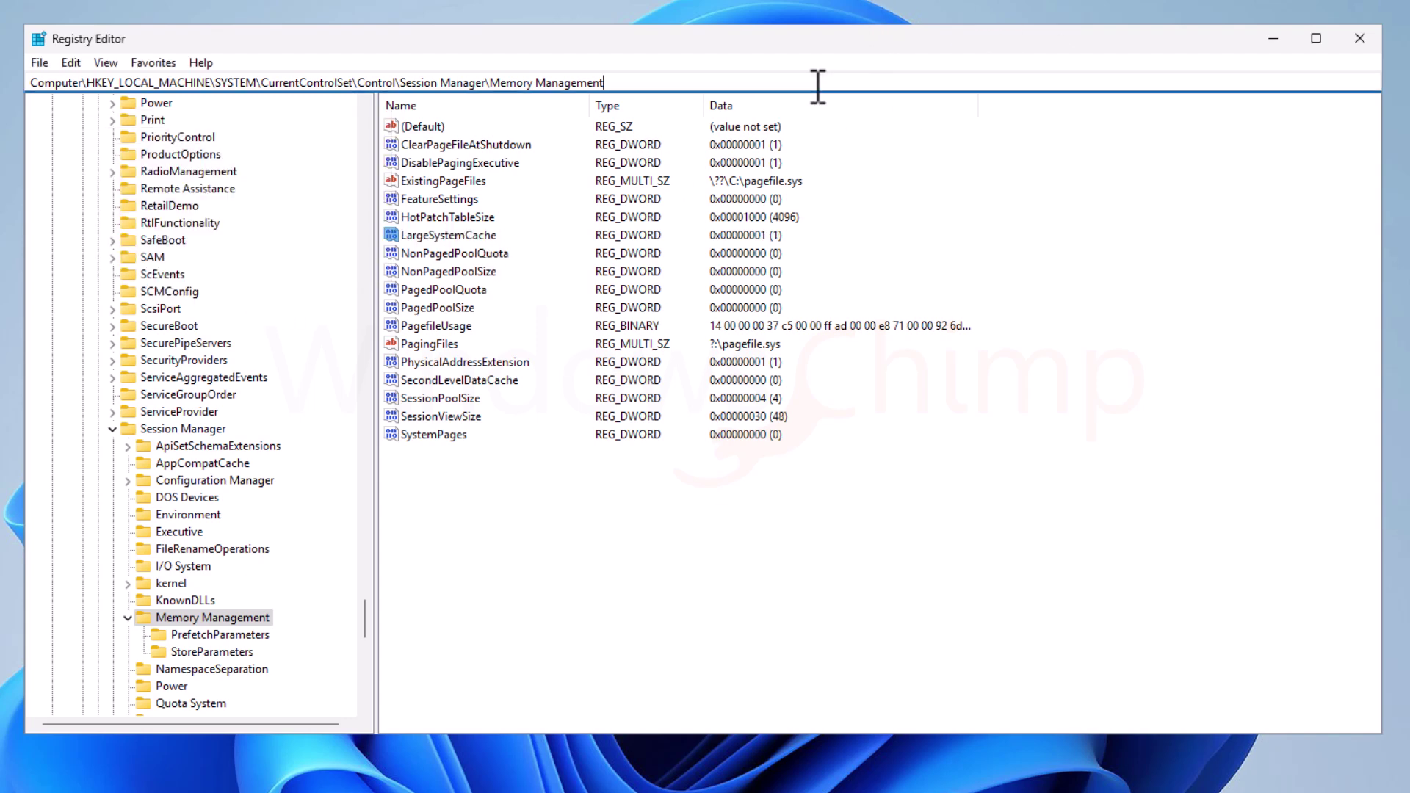
key(BackSpace)
text(Computer\HKEY_LOCAL_MACHINE\SYSTEM\ControlSet001\Services\Ndu)
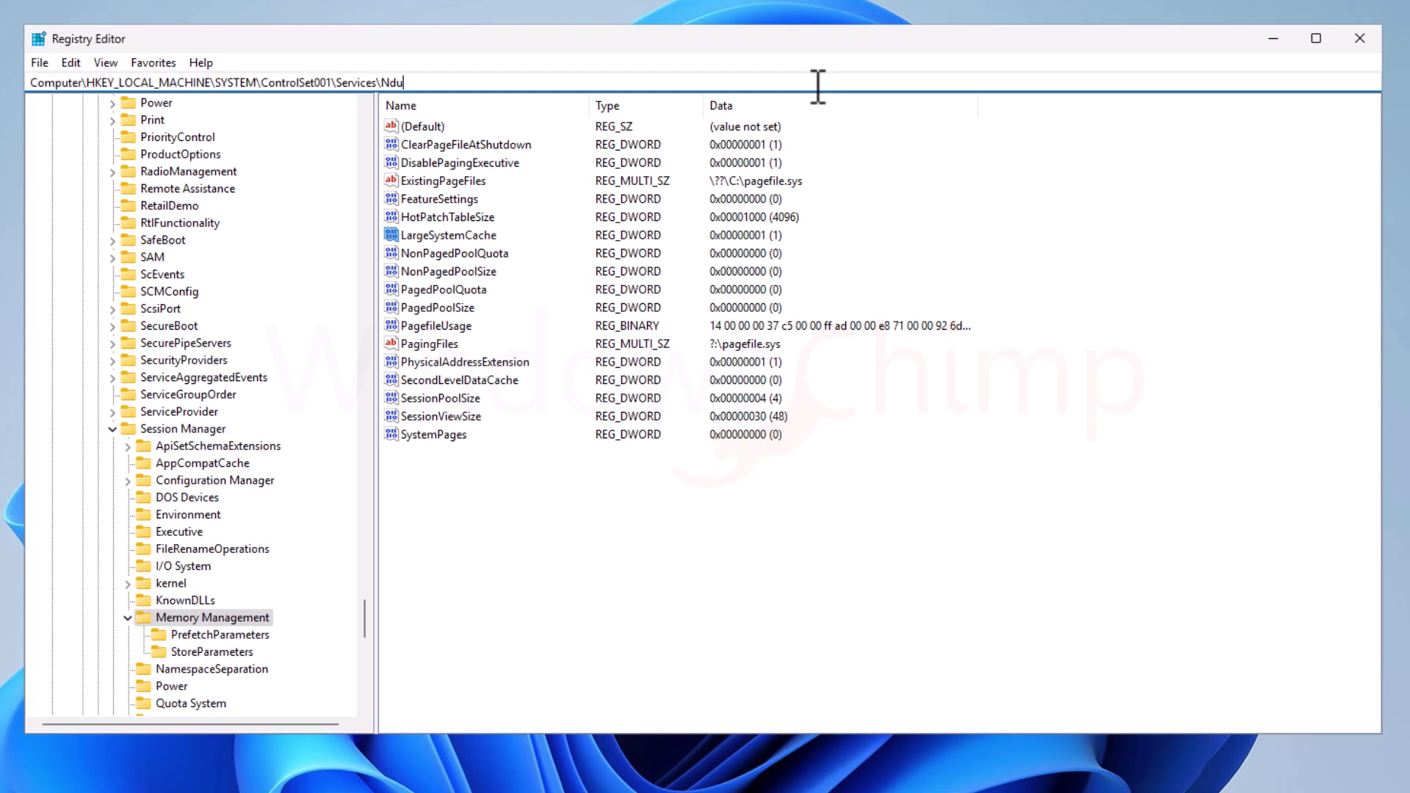
key(Return)
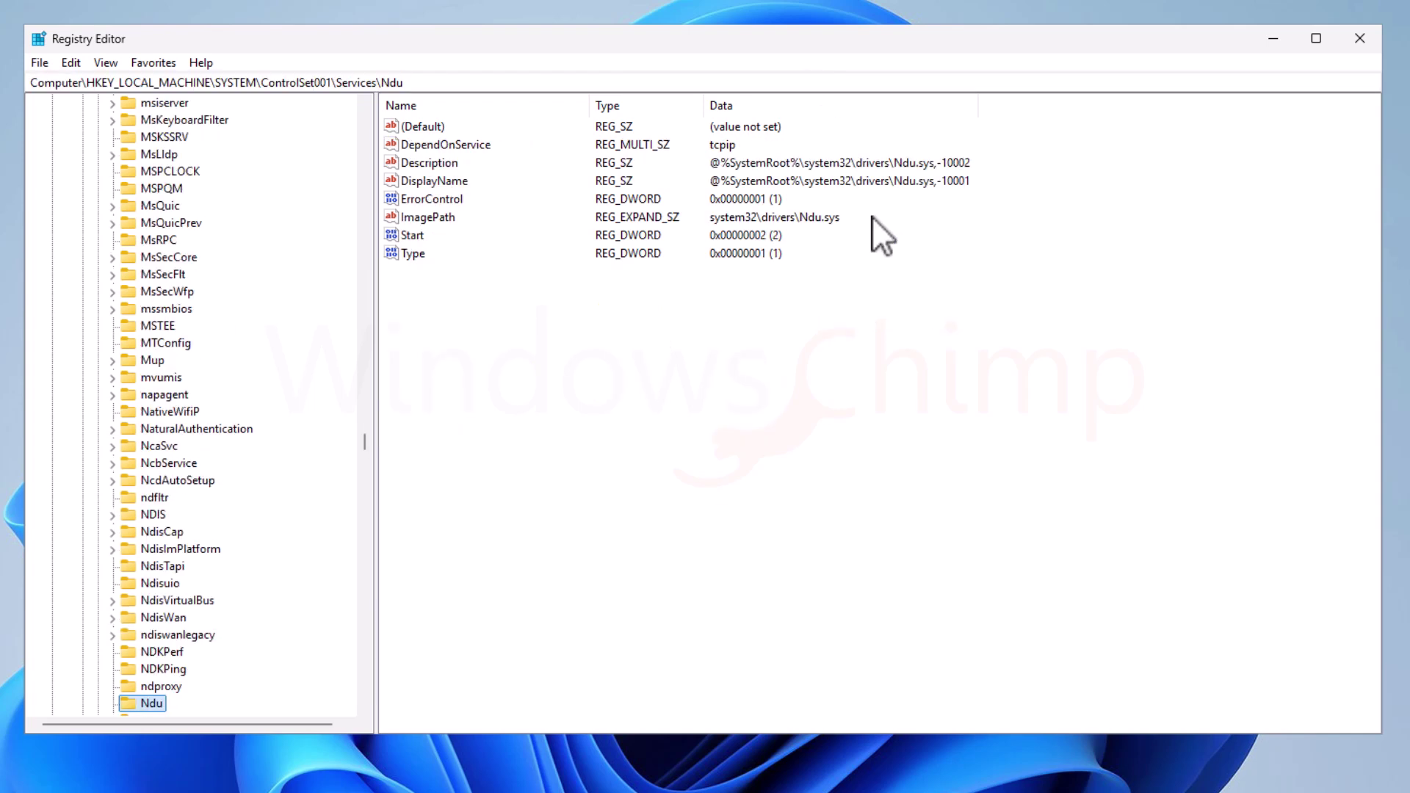
double_click(421, 235)
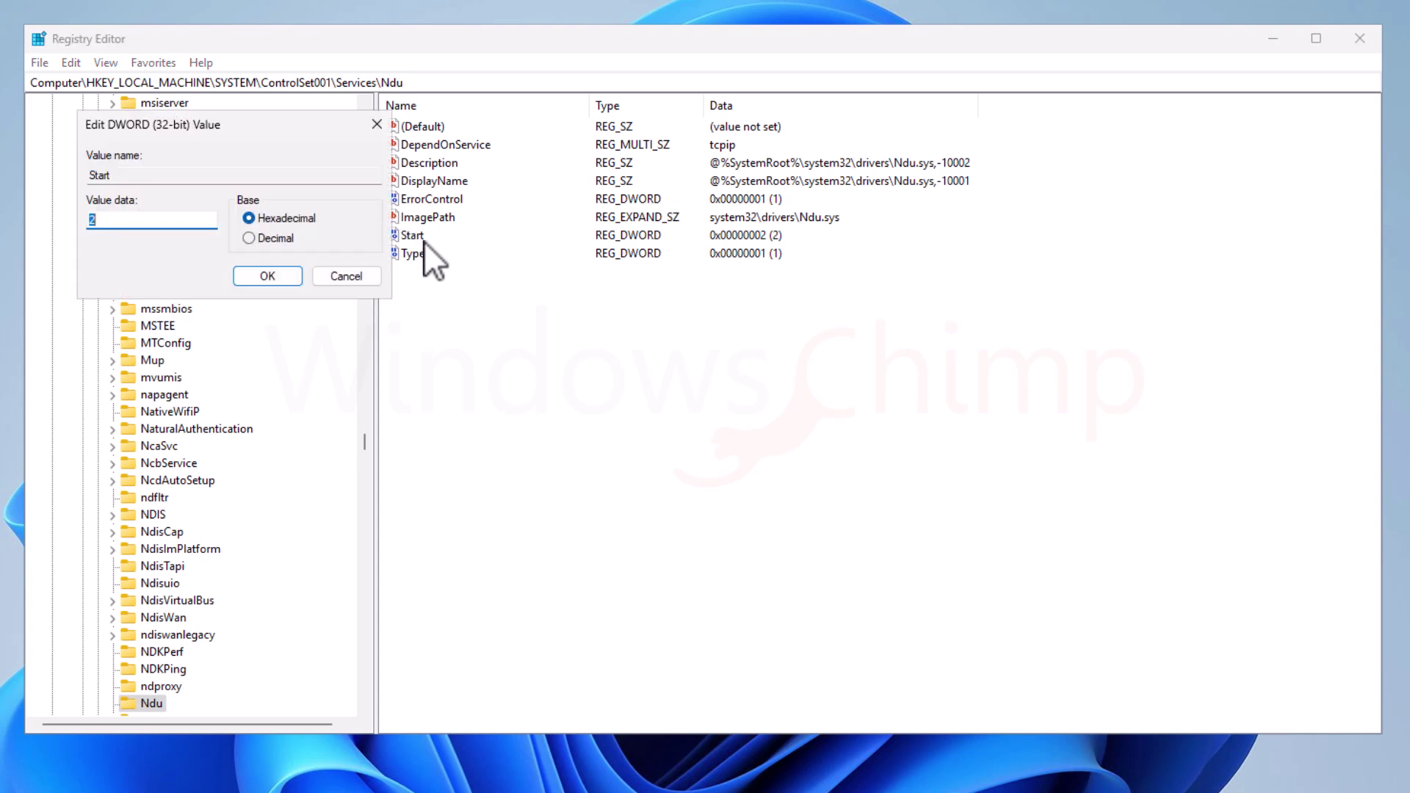
text(4)
click(280, 282)
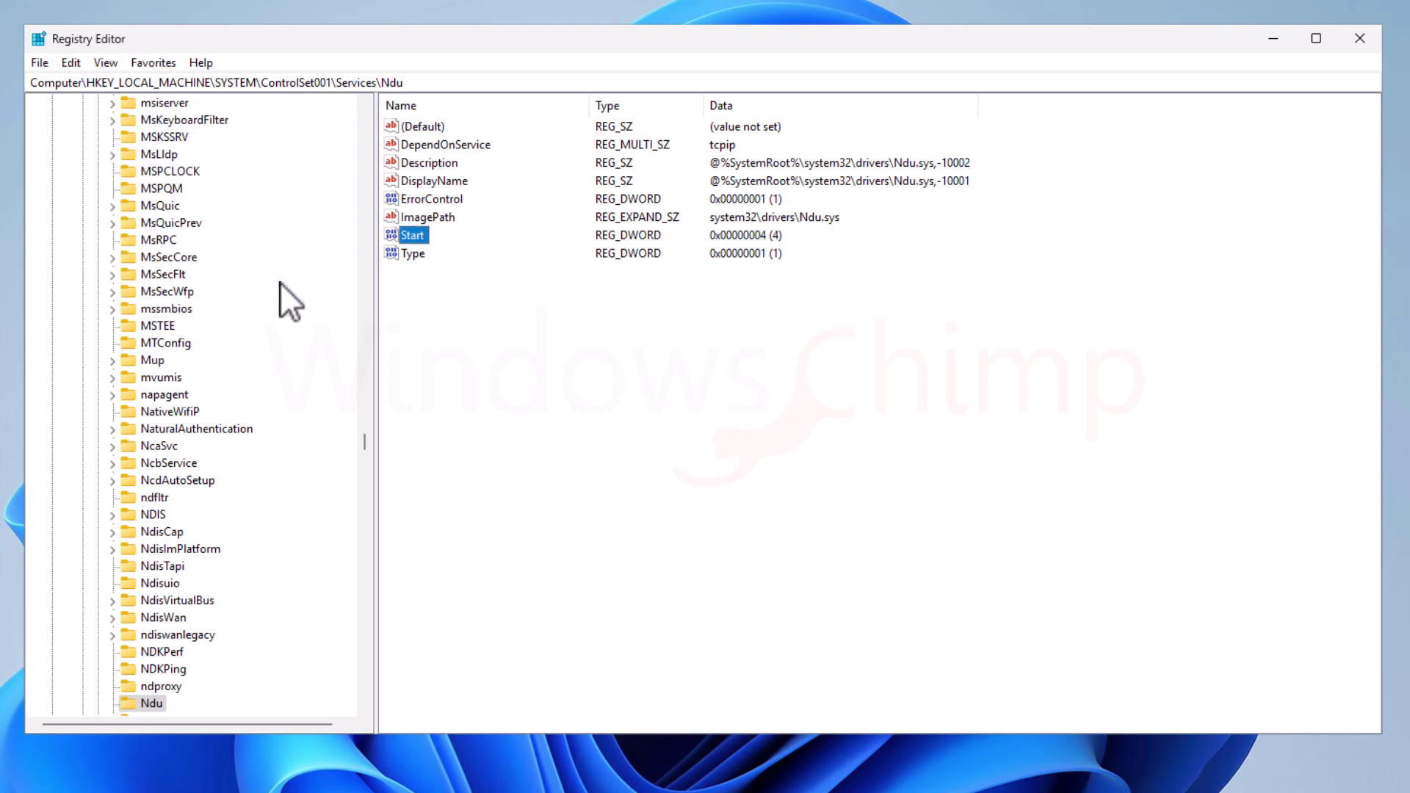
Close Registry Editor and bring up the Start menu's power options.
click(1355, 37)
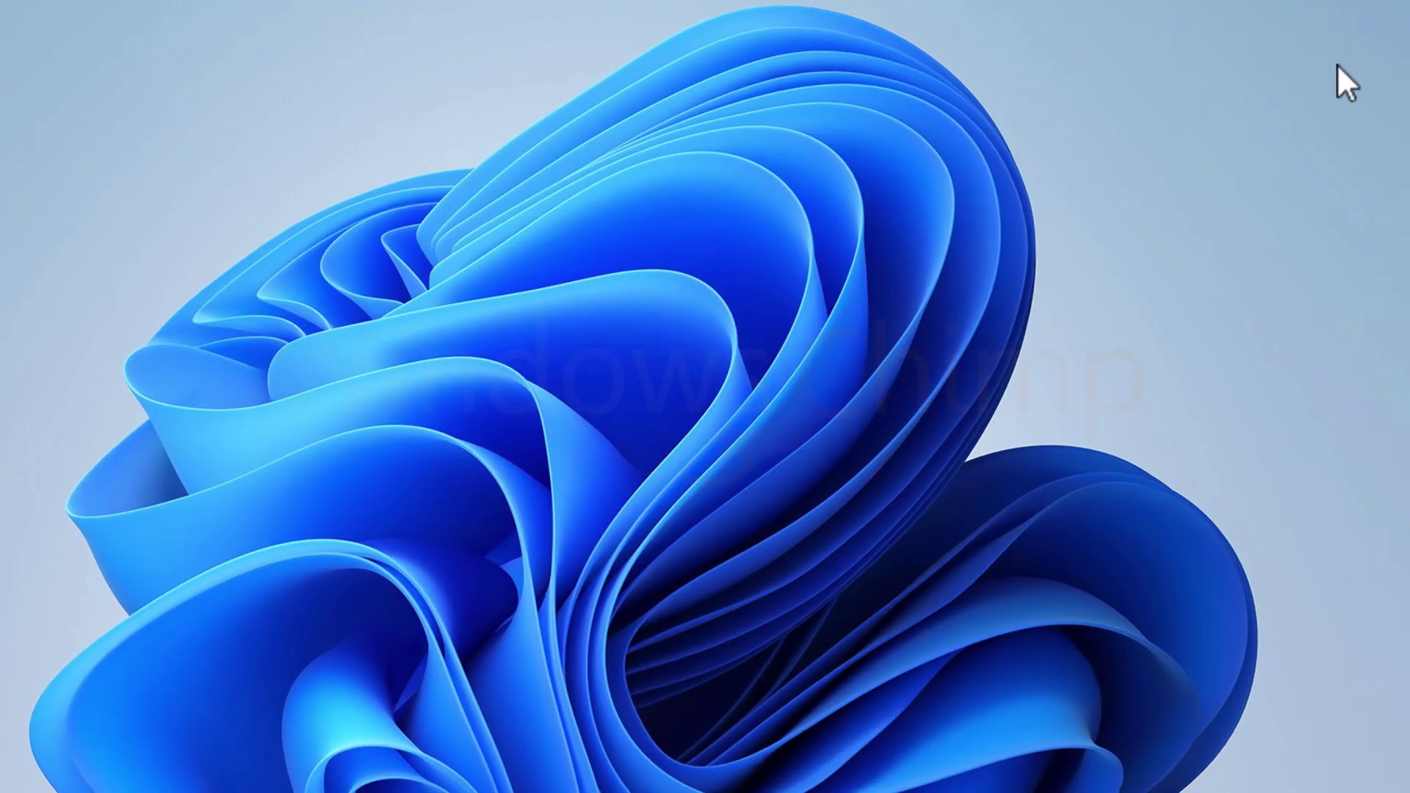
click(540, 780)
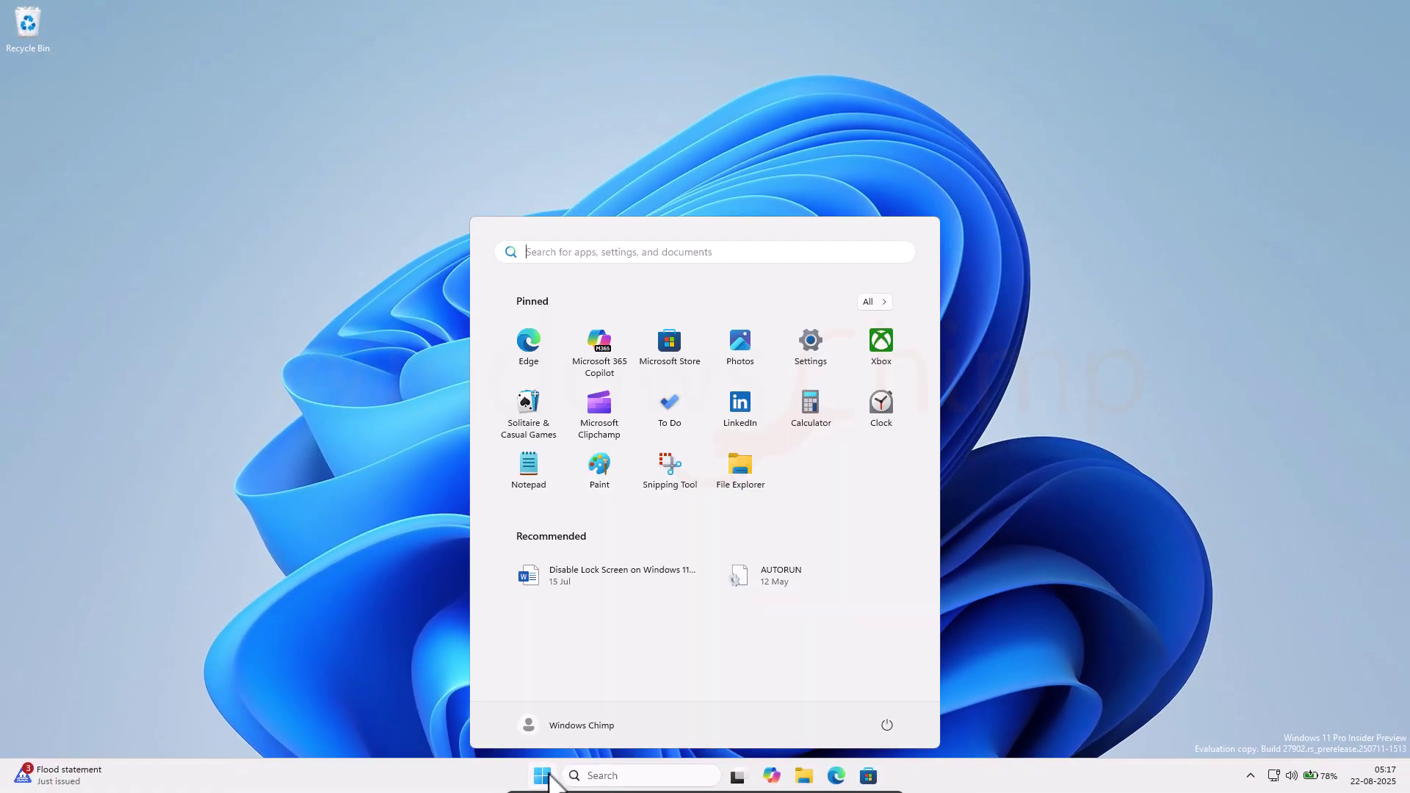
click(890, 726)
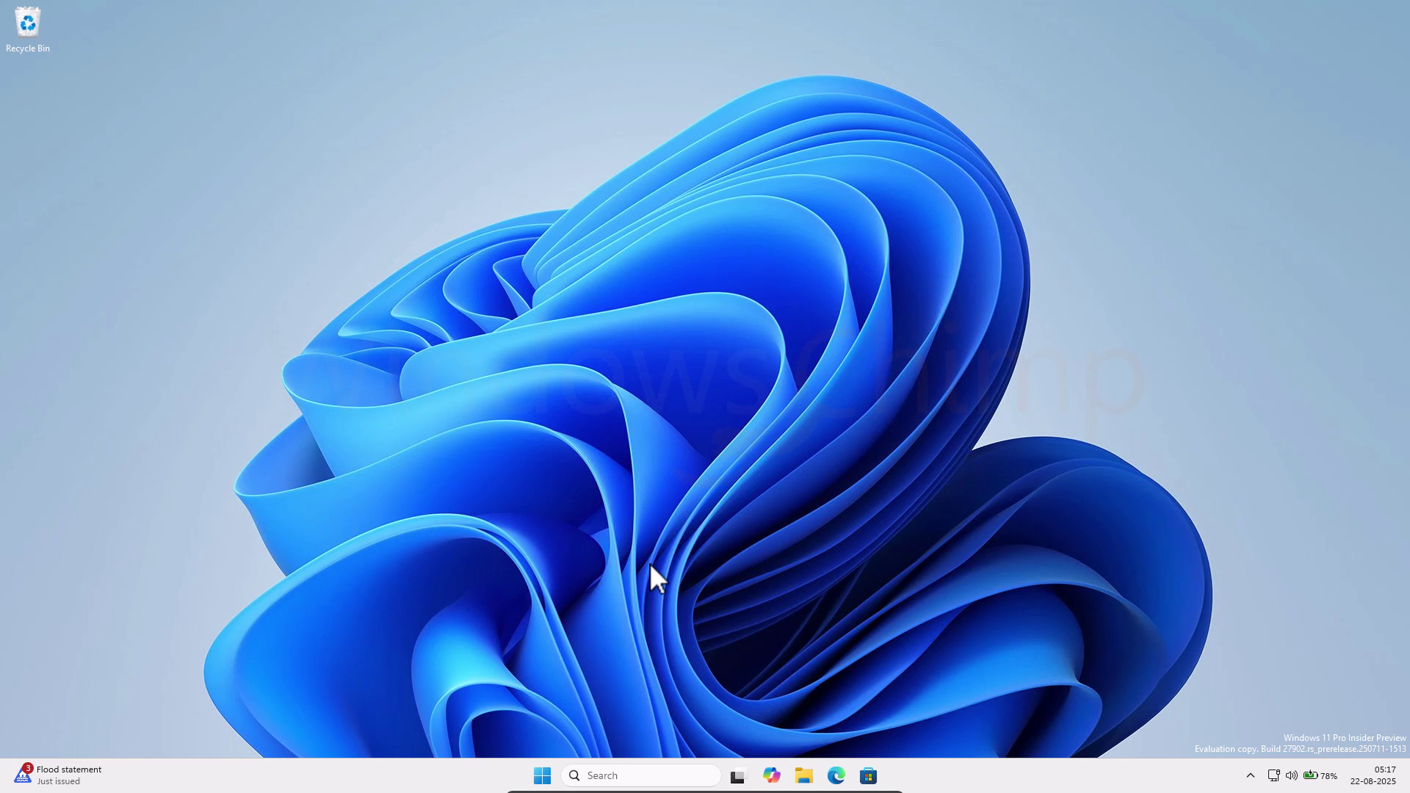
Launch Windows PowerShell as administrator from the Start search.
click(542, 777)
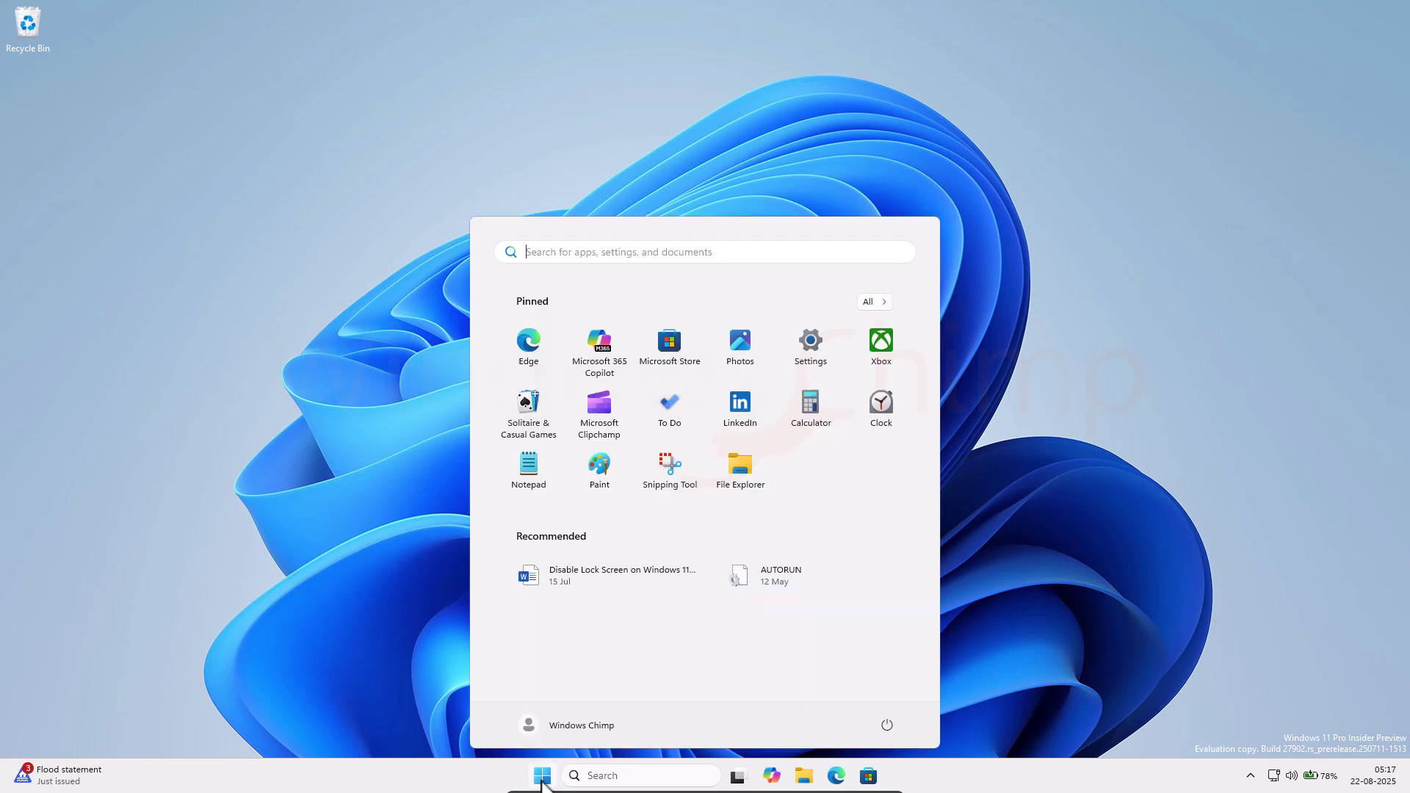
text(powershell)
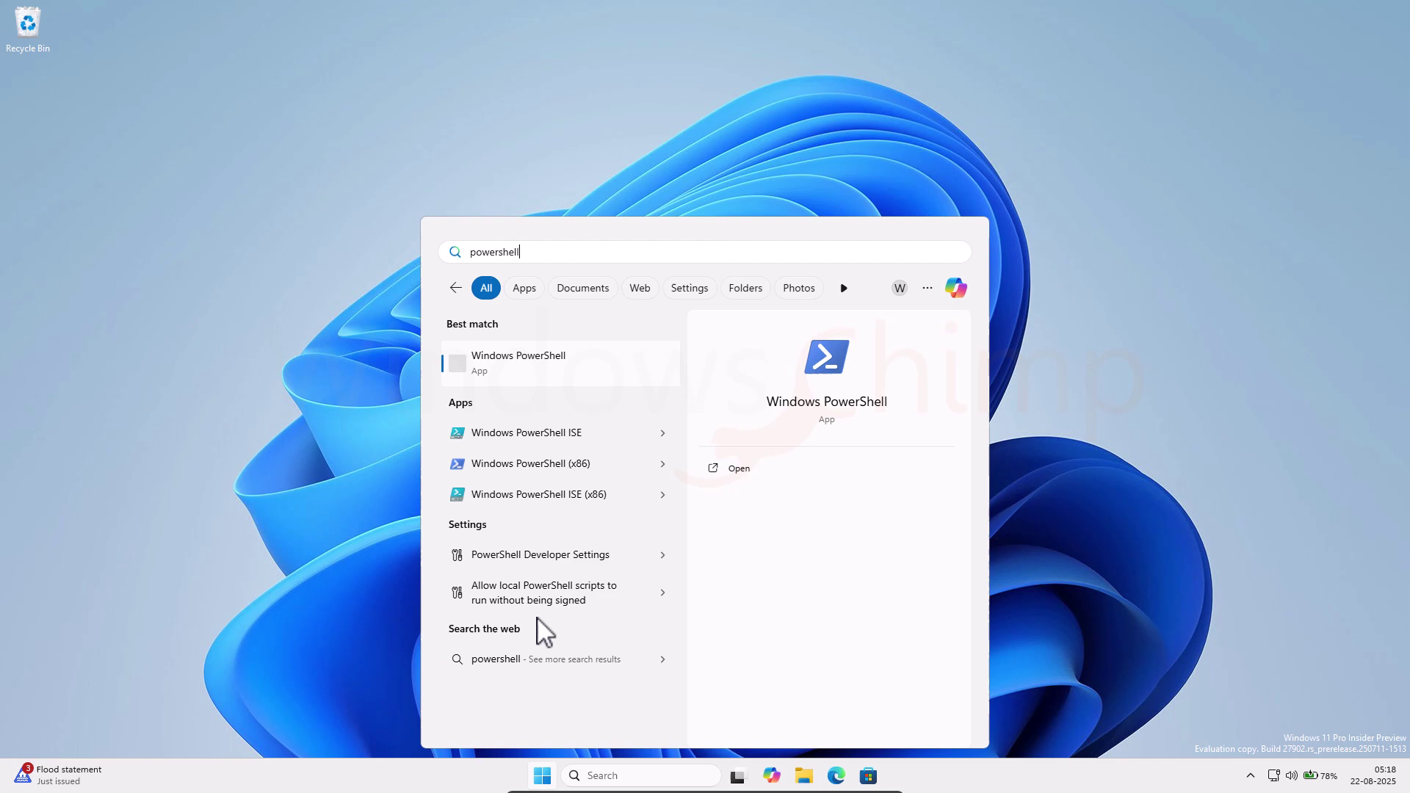
right_click(528, 378)
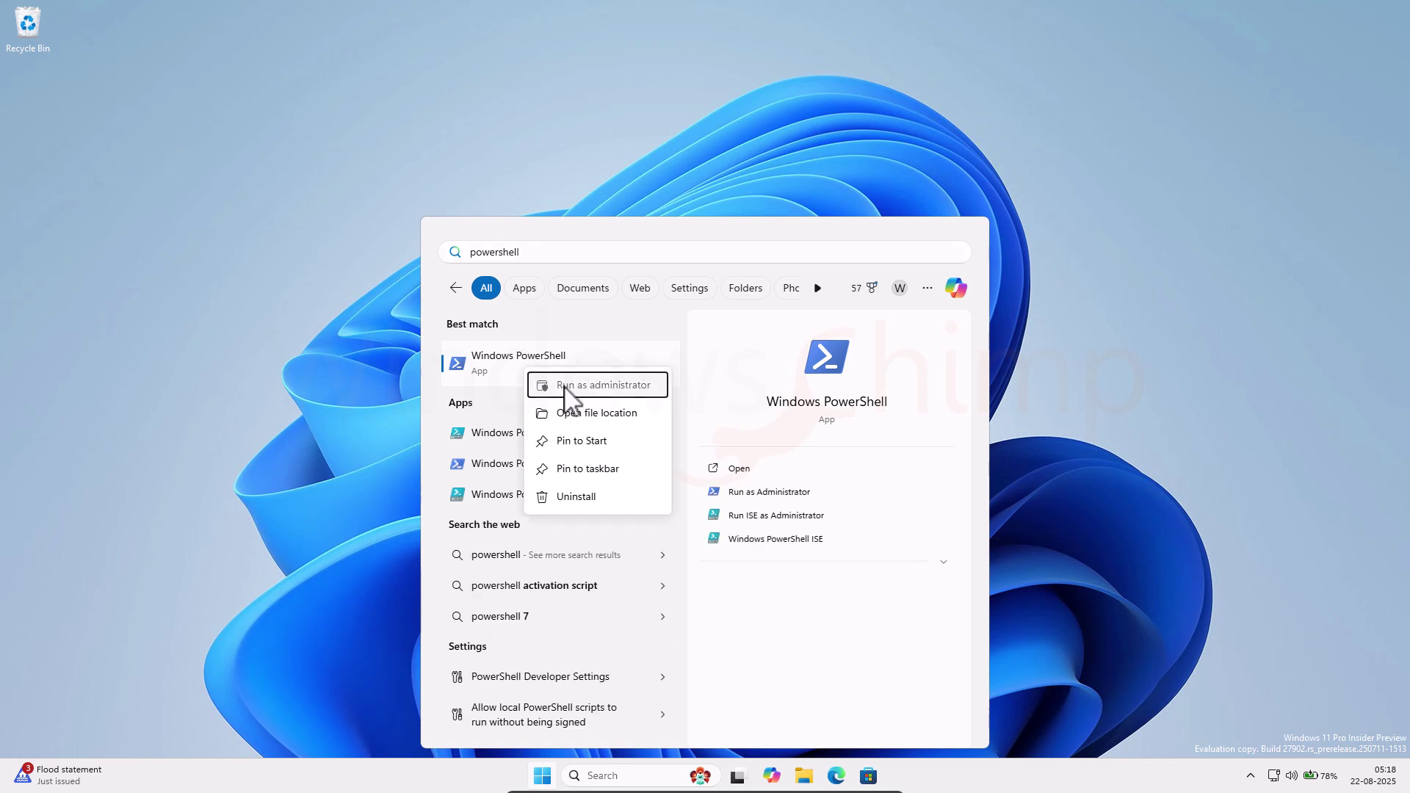
click(567, 387)
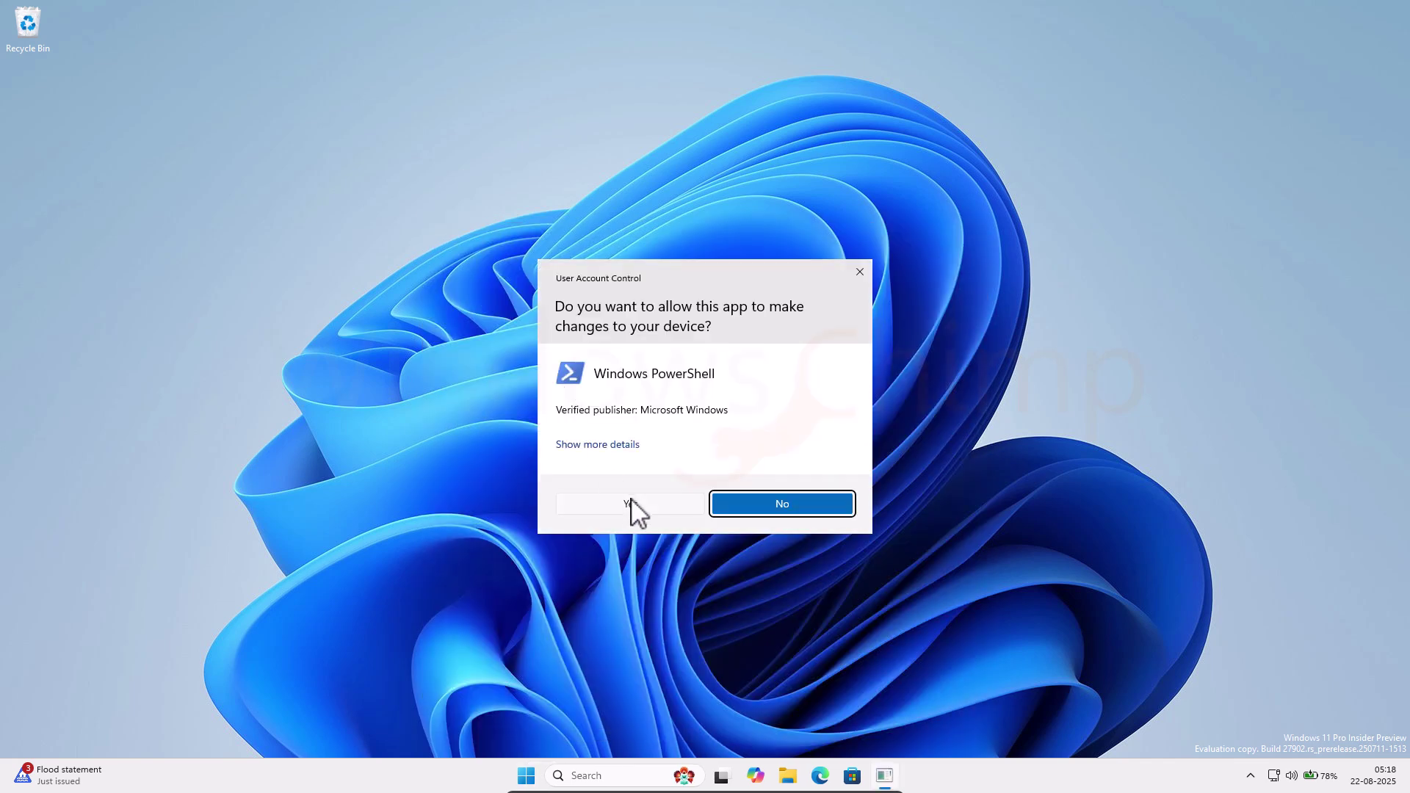
click(633, 499)
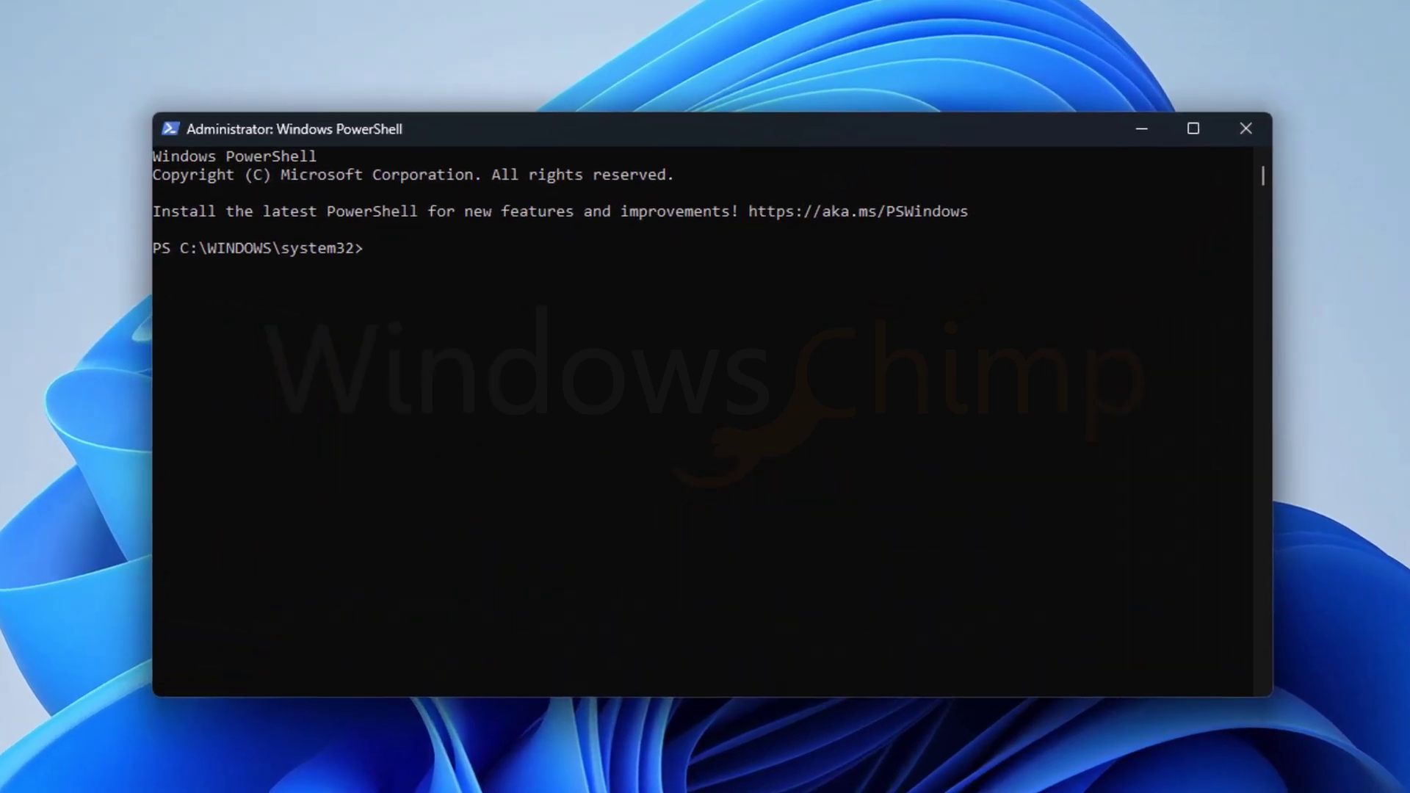
Run Get-MMAgent, Disable-MMAgent -MemoryCompression, recheck, then Enable-MMAgent -MemoryCompression.
text(Get-MMAgent)
key(Return)
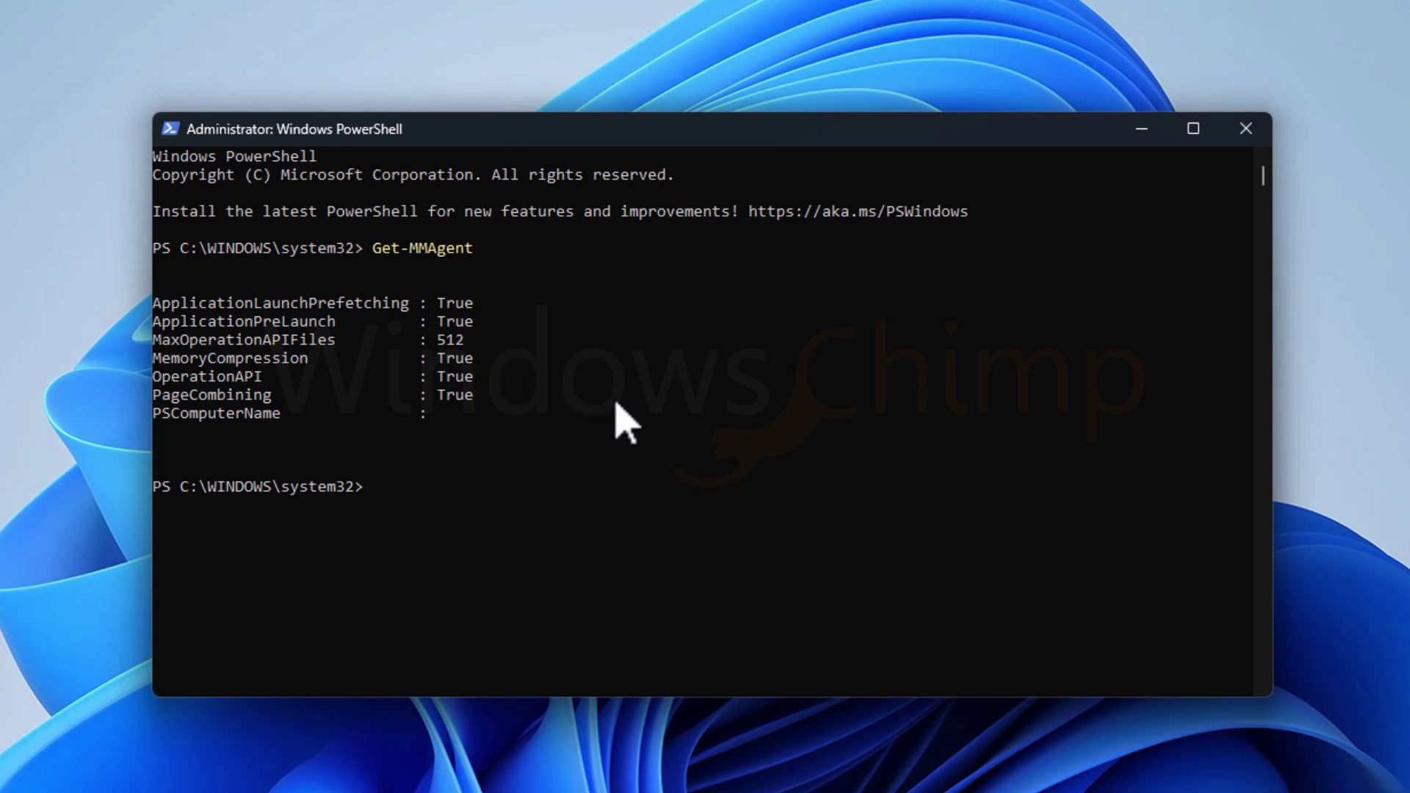
text(Disable-MMAgent )
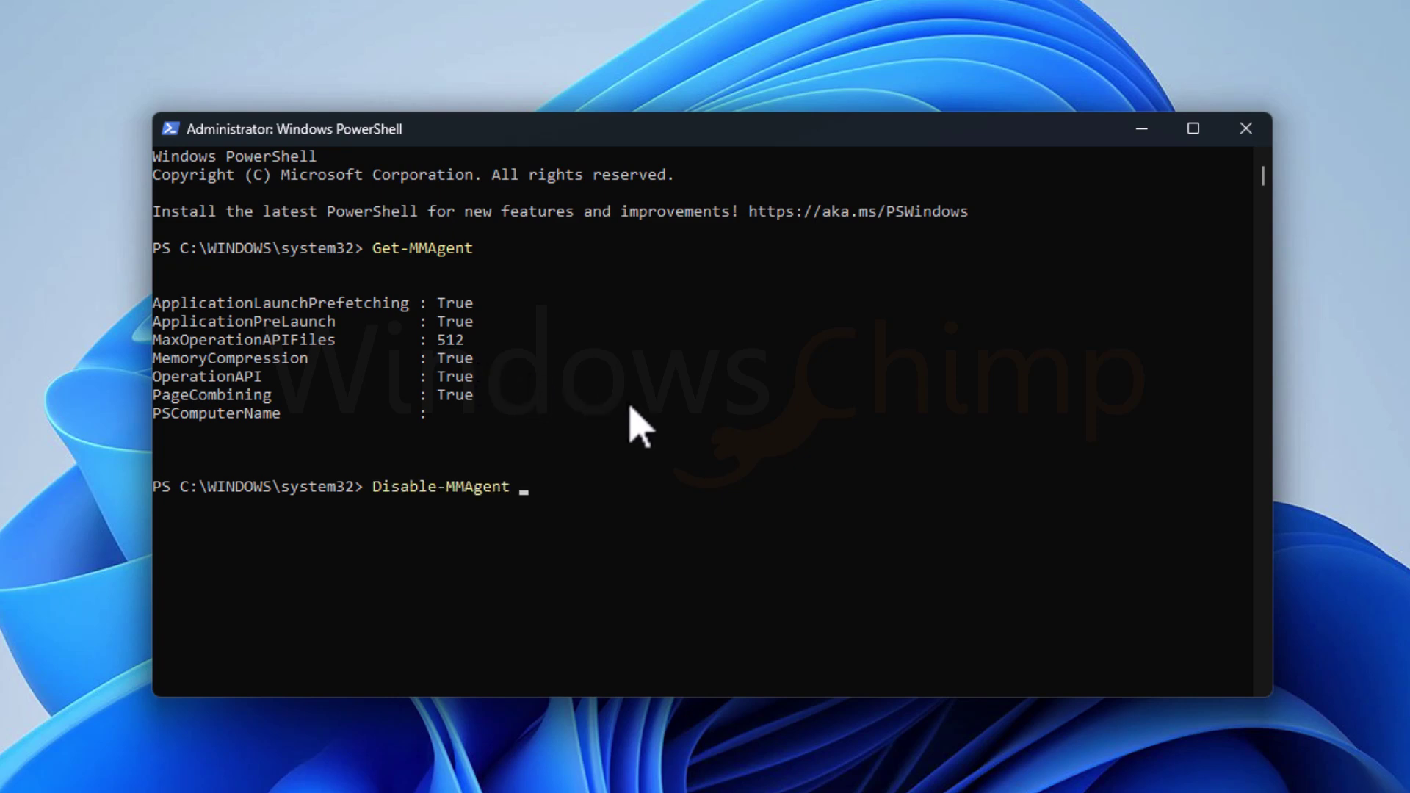
text(-MemoryCompression PS C:\WINDOWS\system32> )
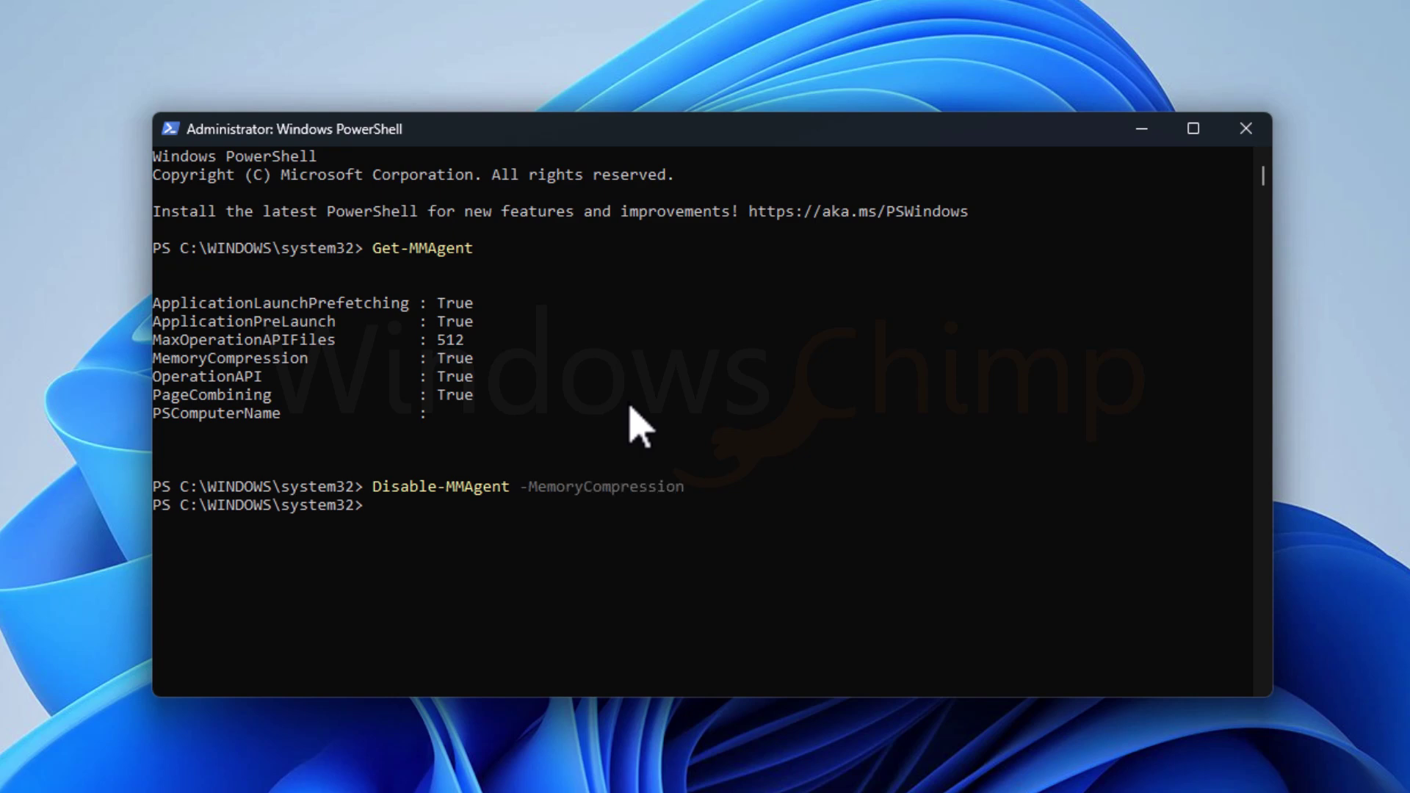
text(Get-MMAgent)
key(Return)
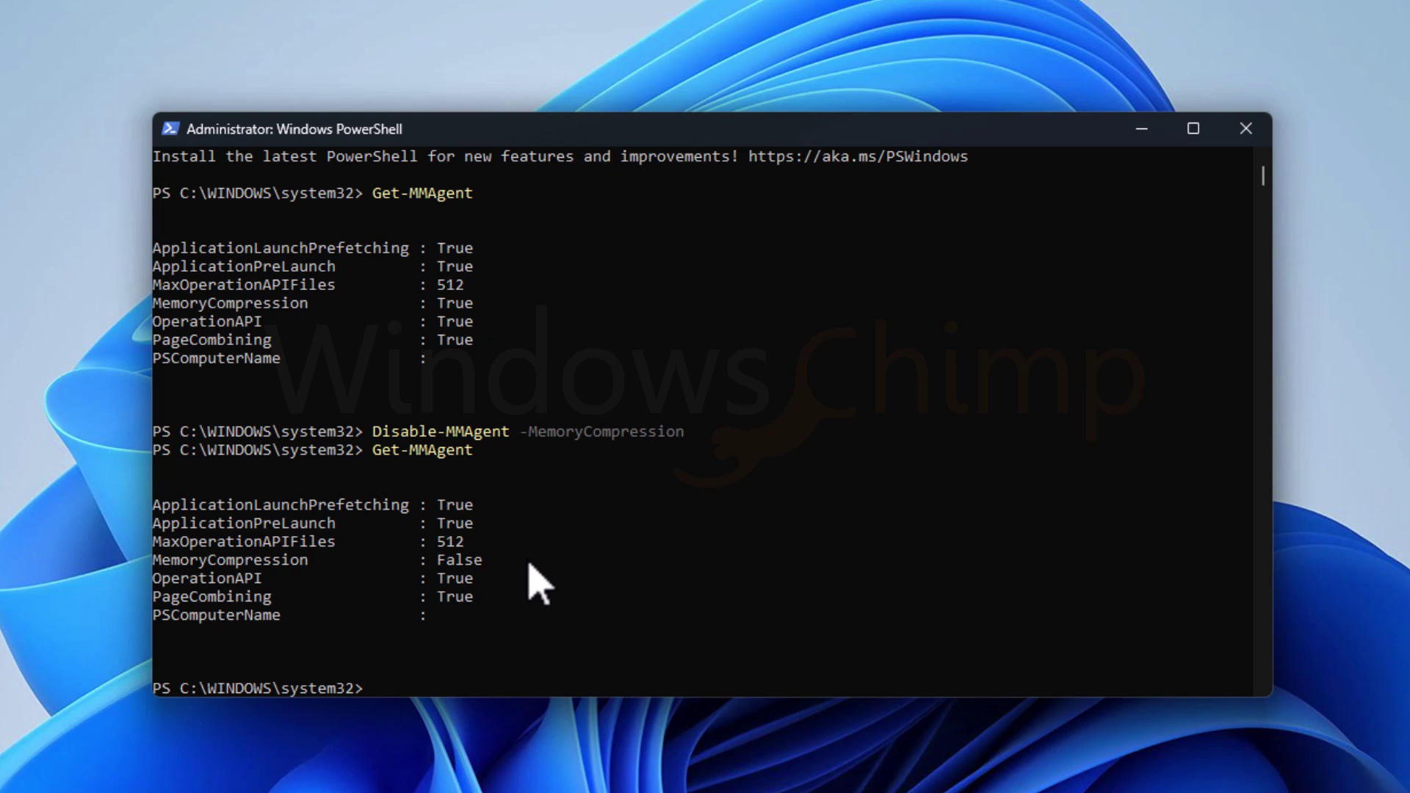
text(Enable-MMAgent -M)
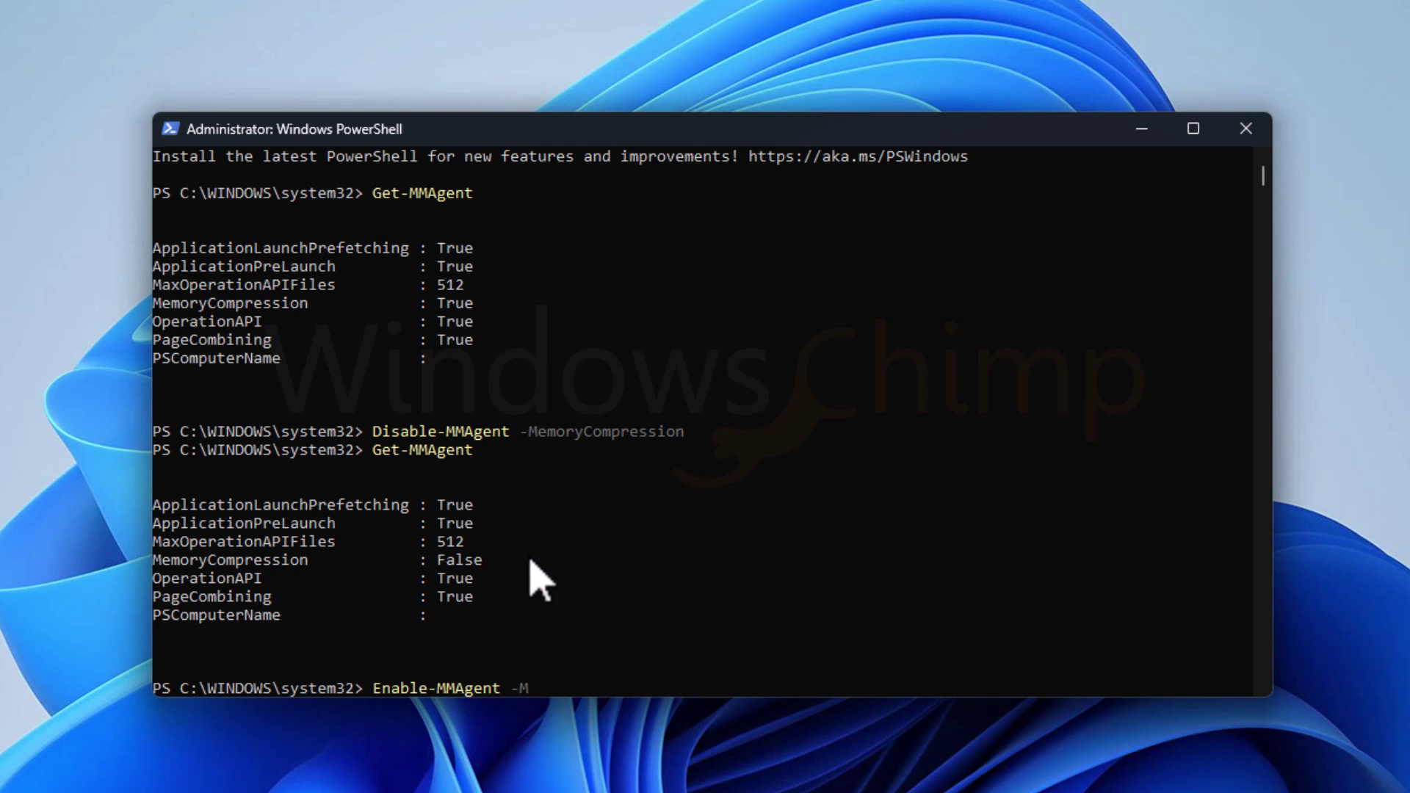
text(emoryCompression)
key(Return)
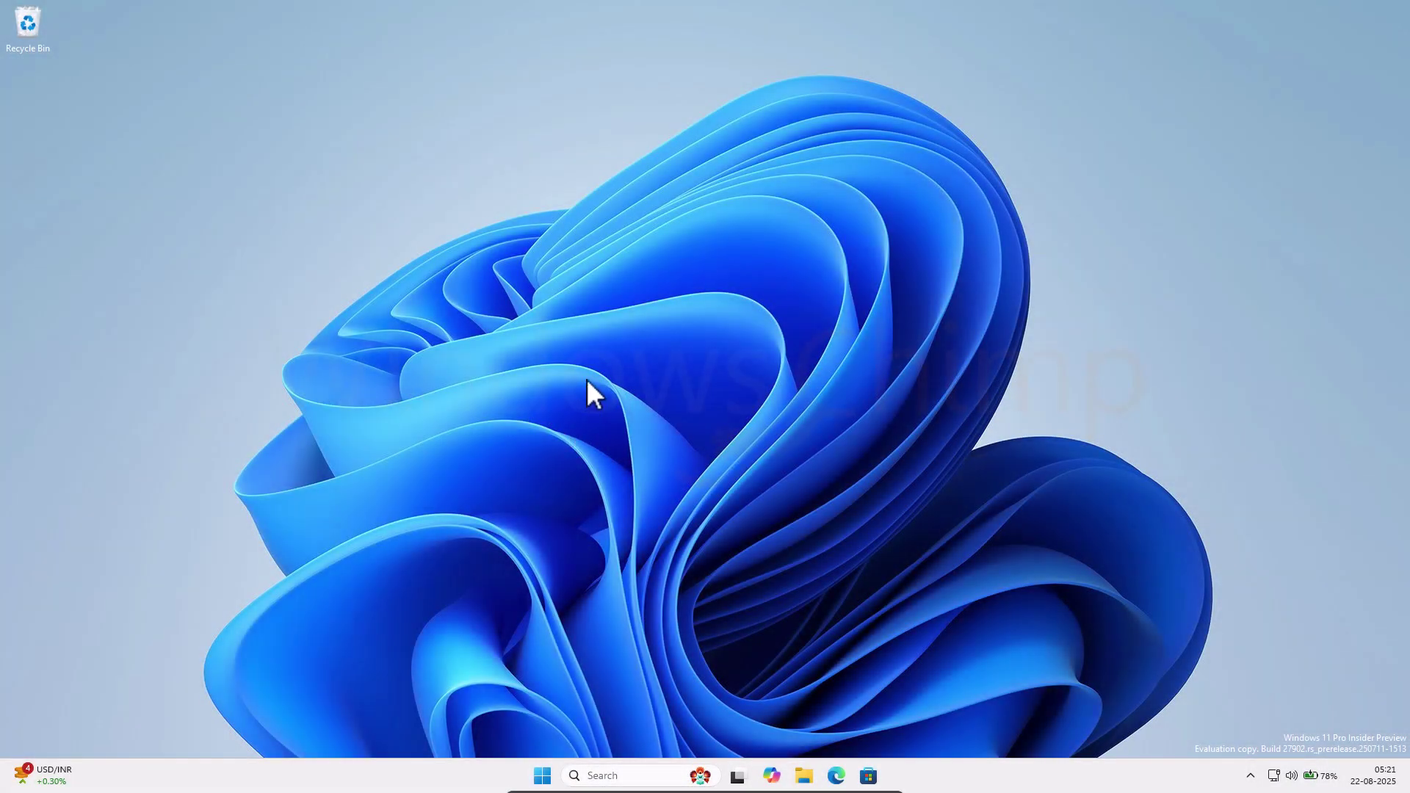
Refresh the desktop, search 'Wise Memory Optimizer', download it from WiseCleaner and run the installer.
right_click(586, 378)
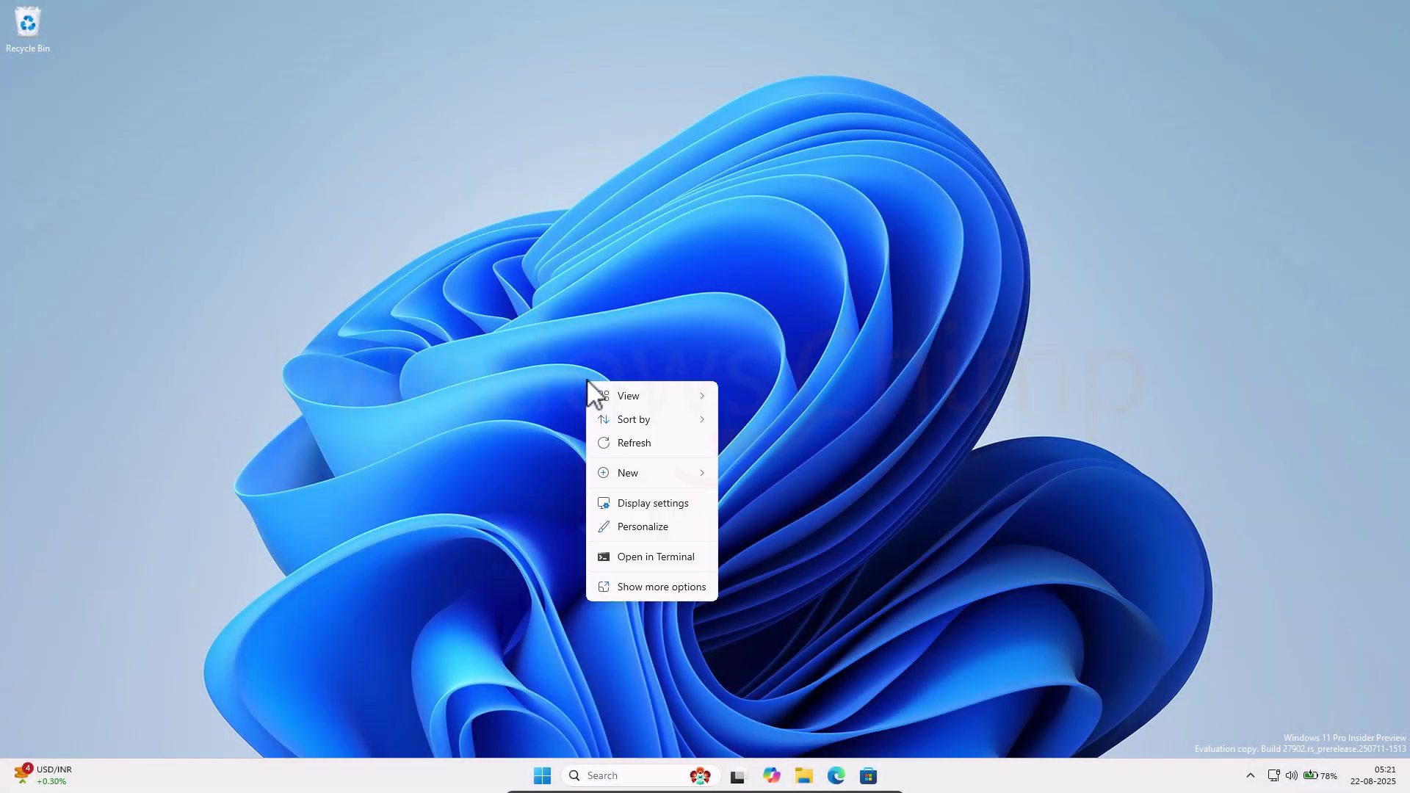
click(611, 447)
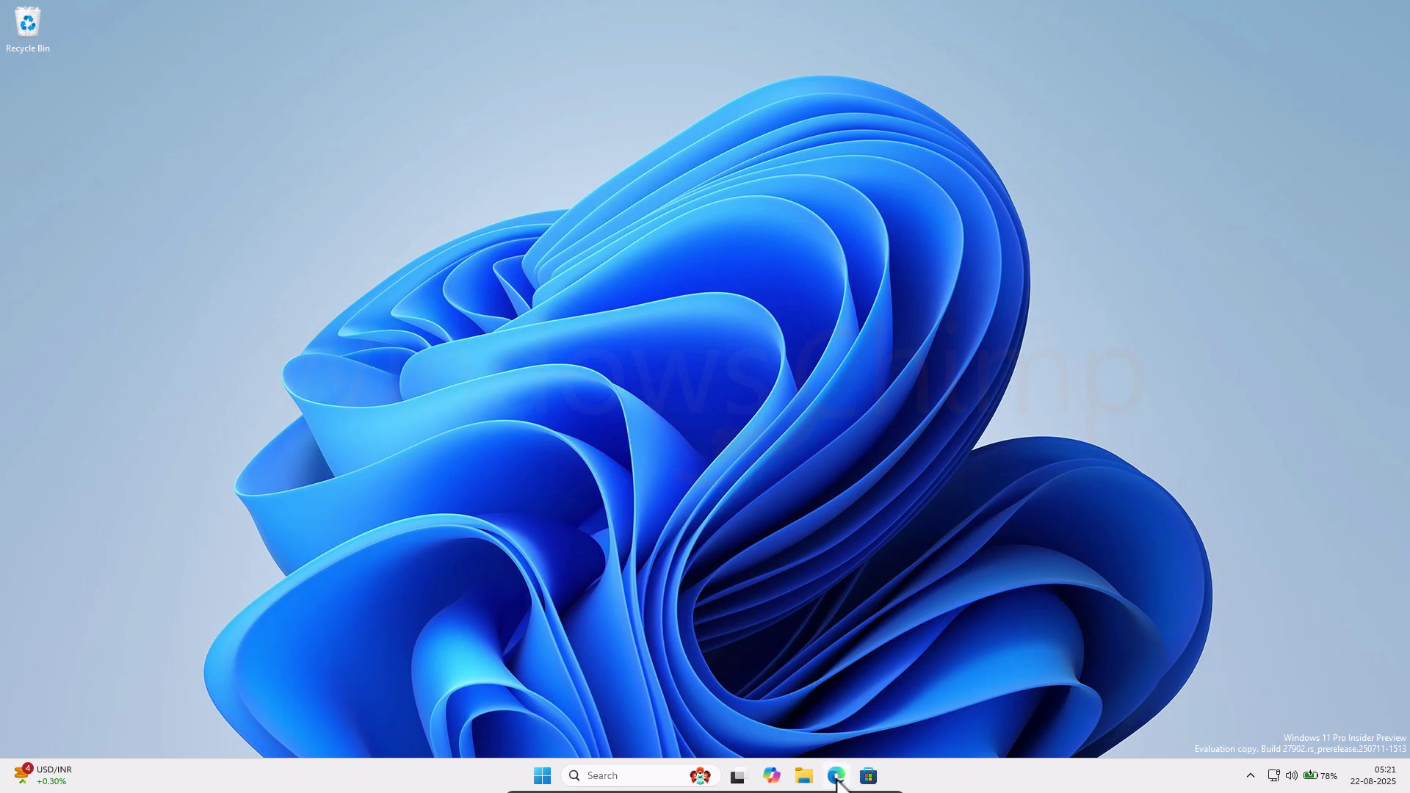
text(Wise)
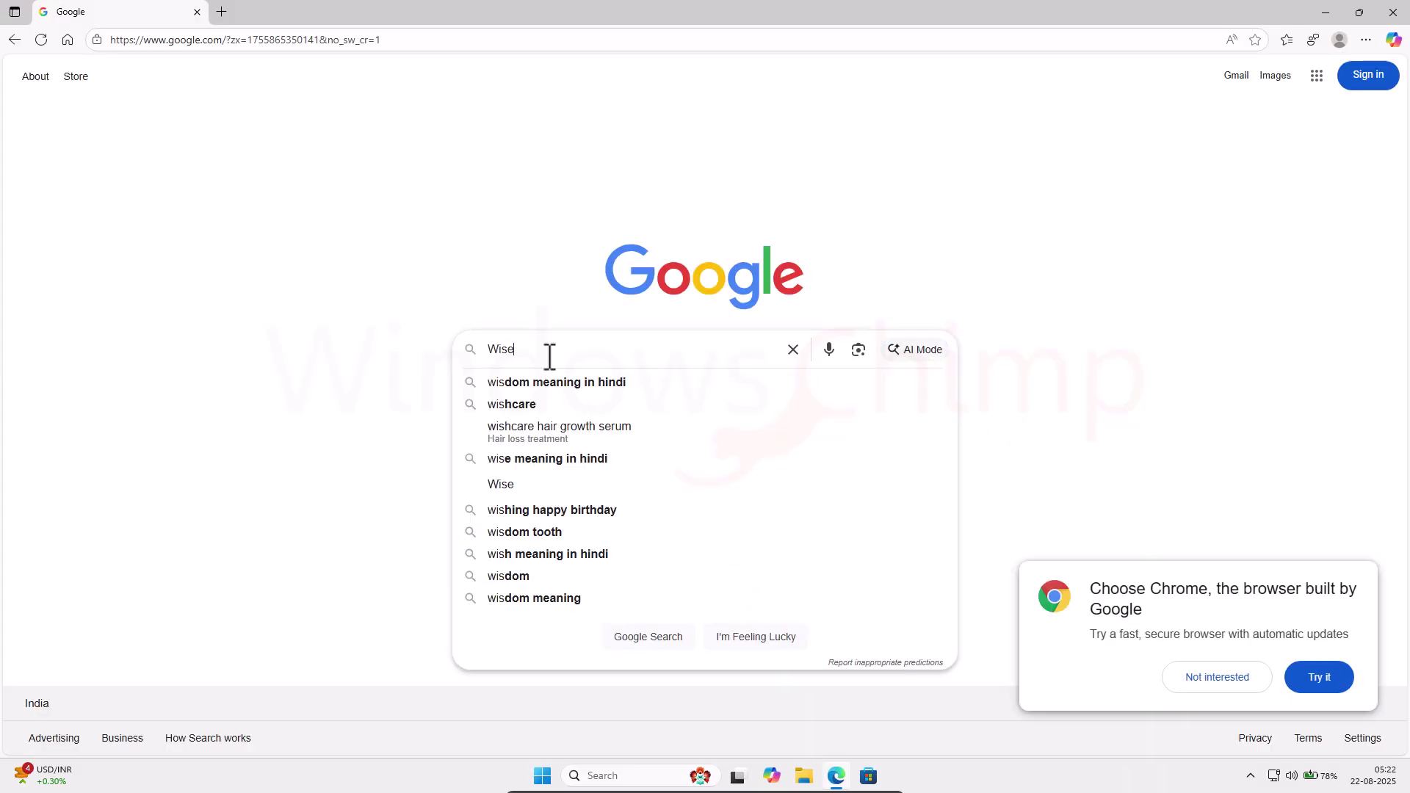
text( Memory Optimizer)
key(Return)
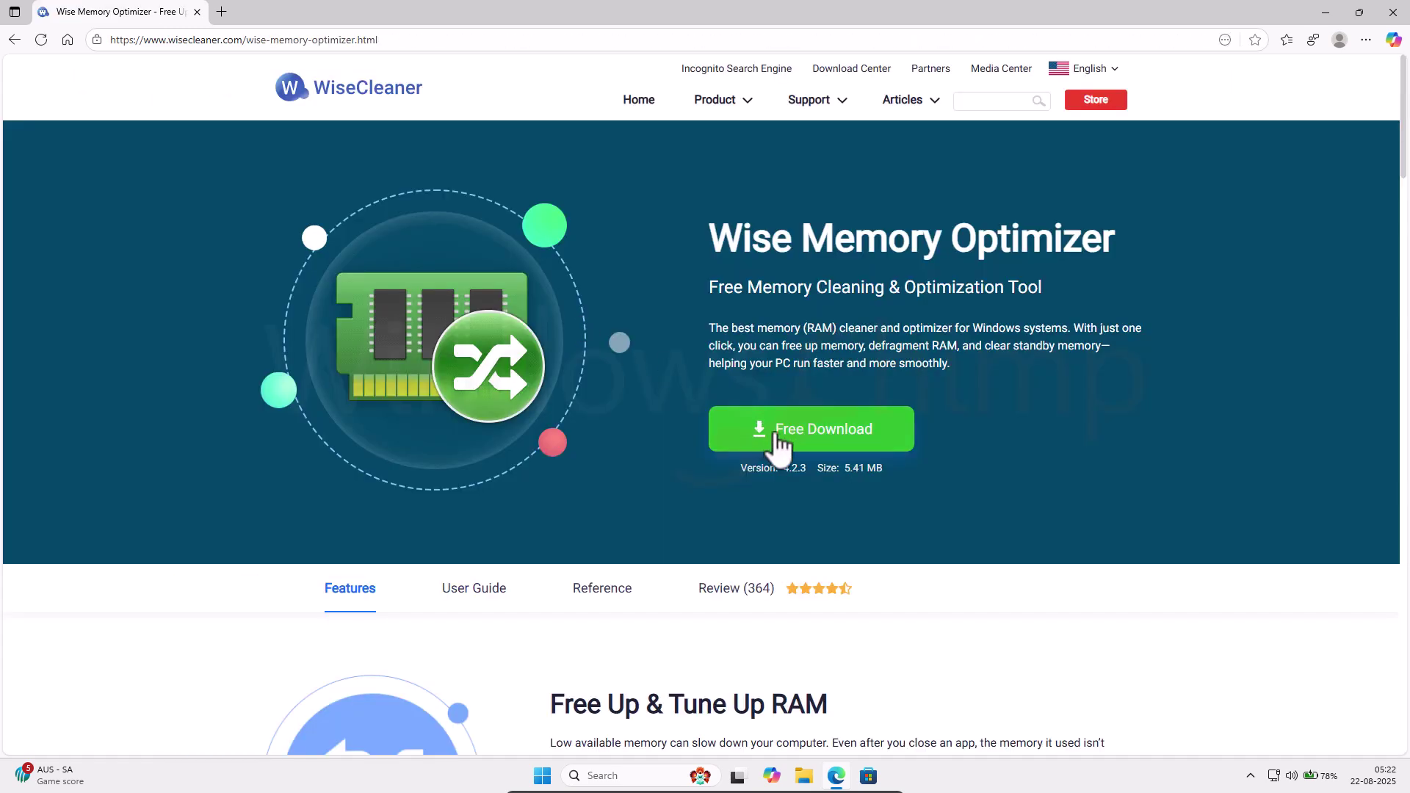
click(778, 440)
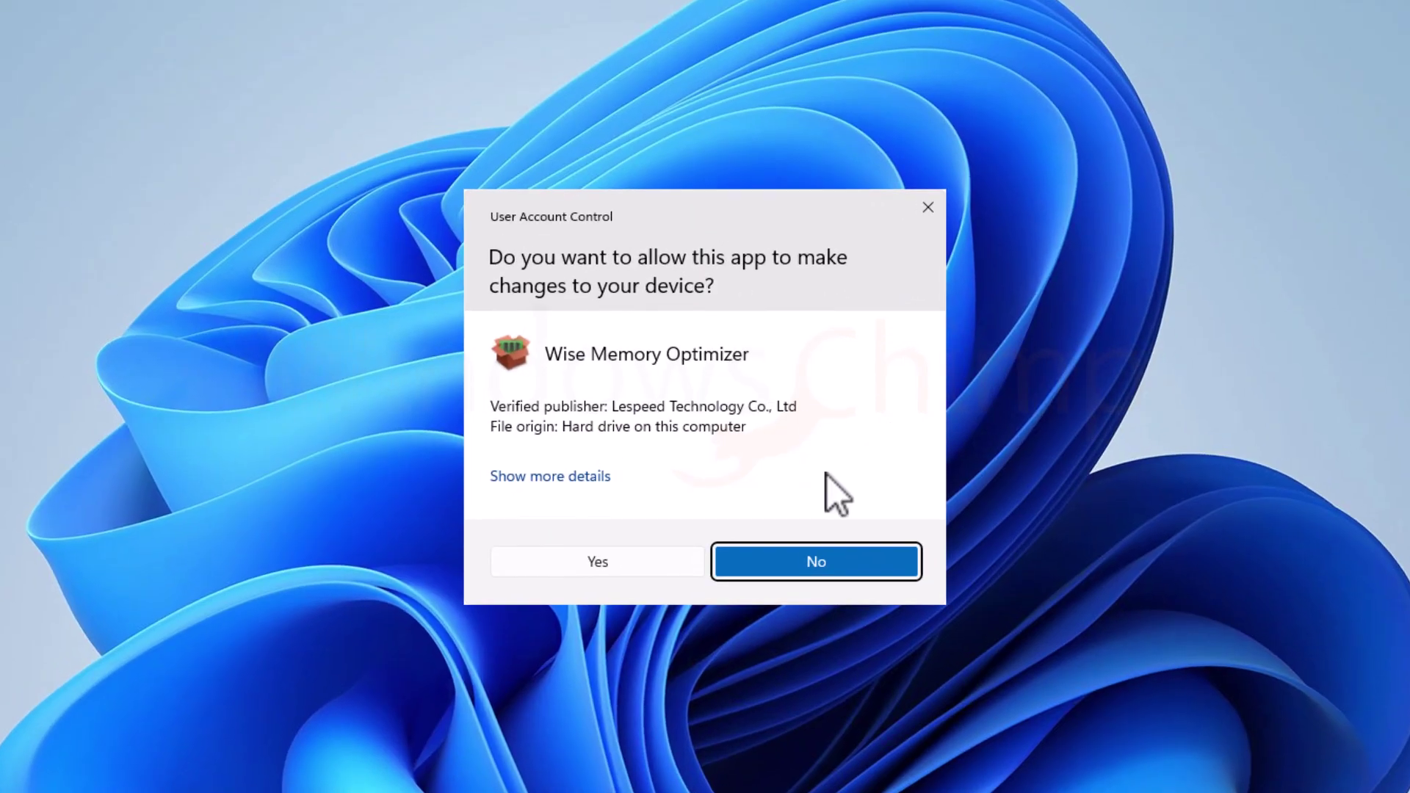
click(624, 562)
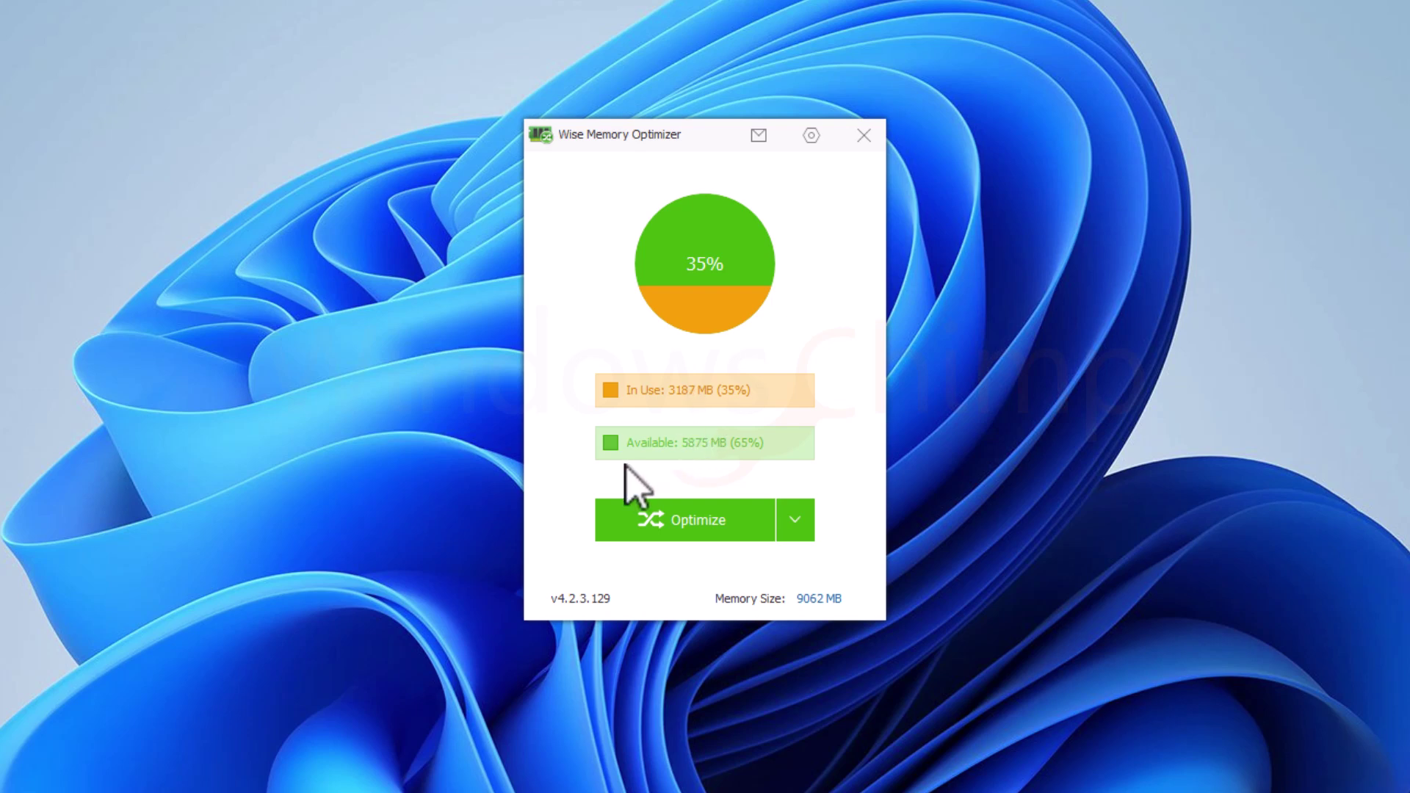
Run Optimize in Wise Memory Optimizer to free 557.50 MB of RAM.
click(704, 520)
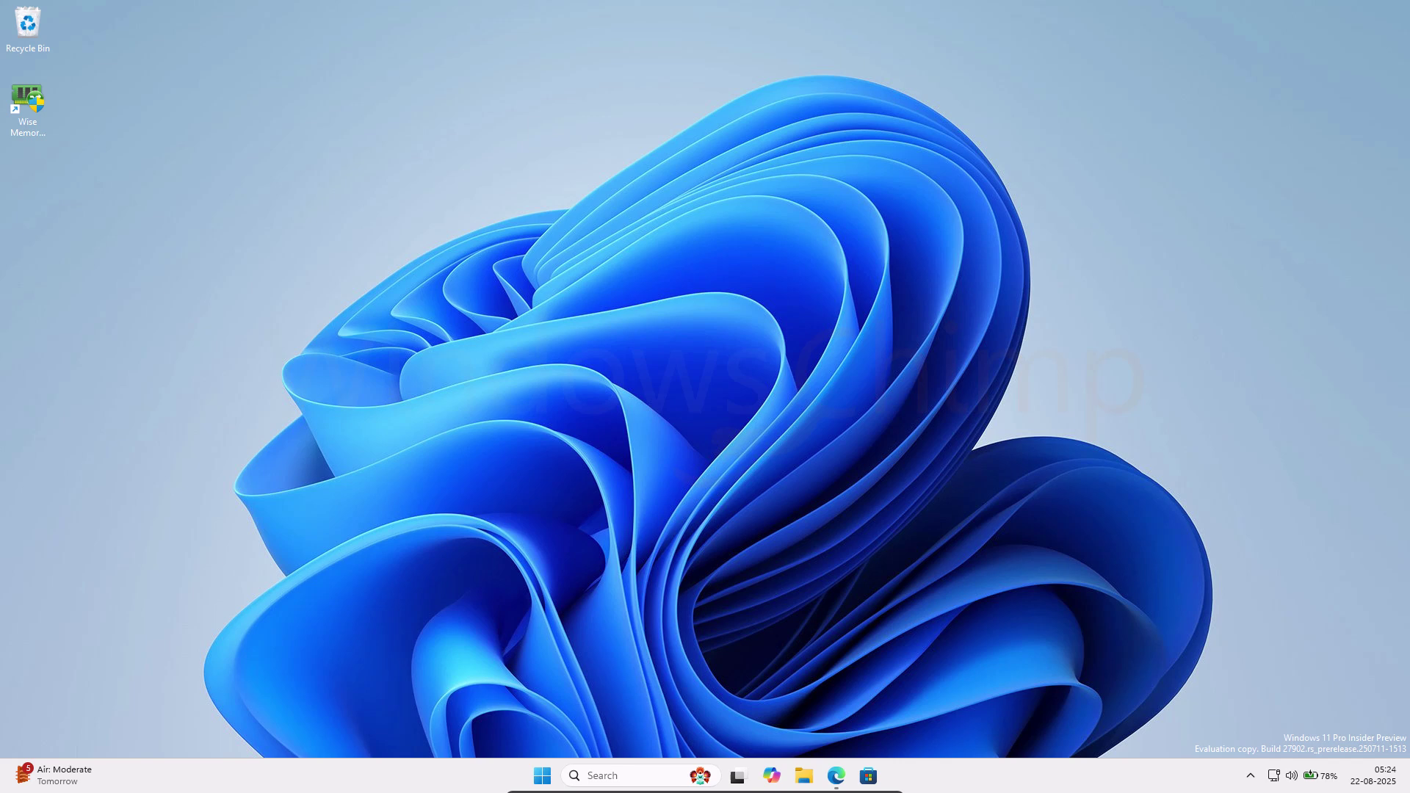
Open Settings > System > Clipboard, where clipboard history ends up switched off.
click(547, 780)
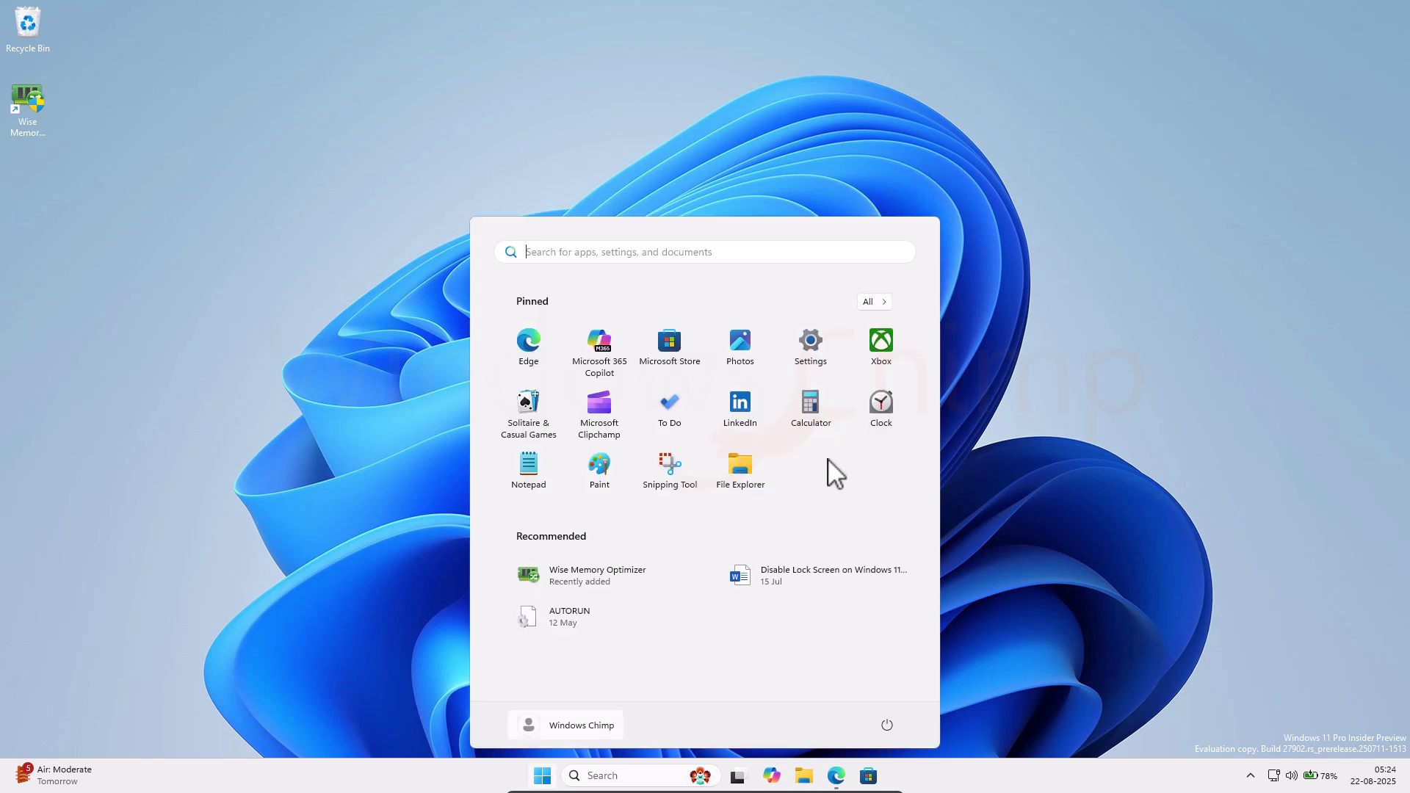
click(811, 355)
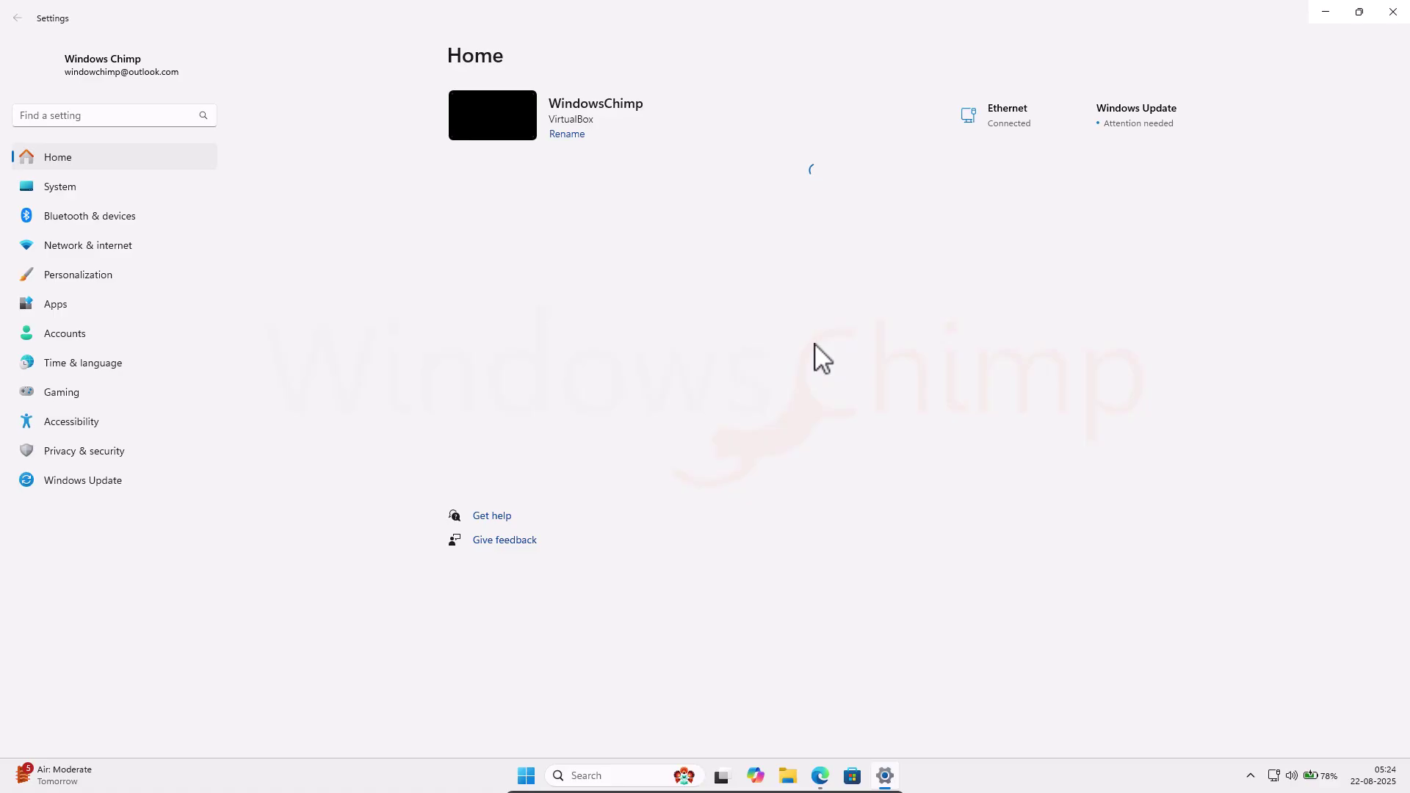
click(62, 188)
scroll(602, 401, down, 6)
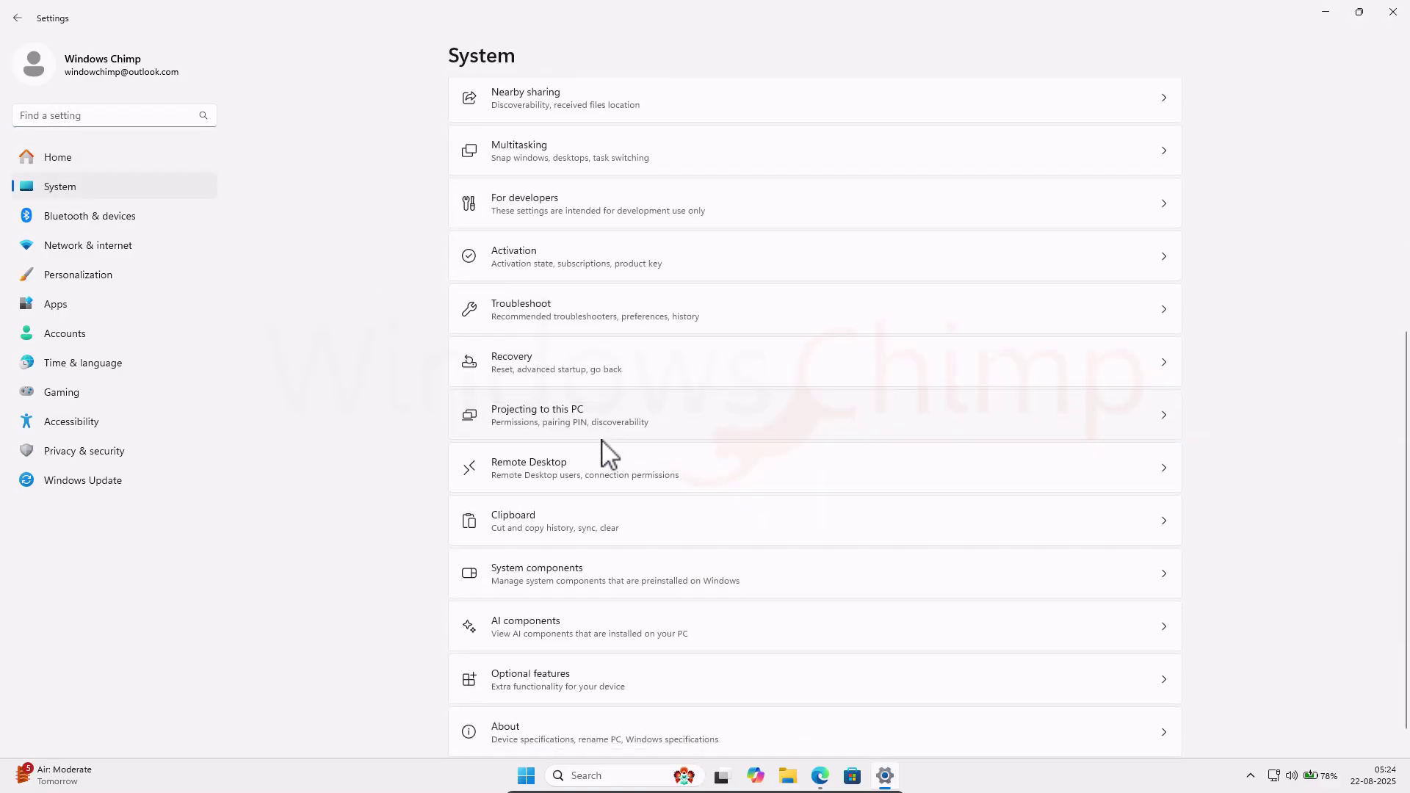
click(550, 505)
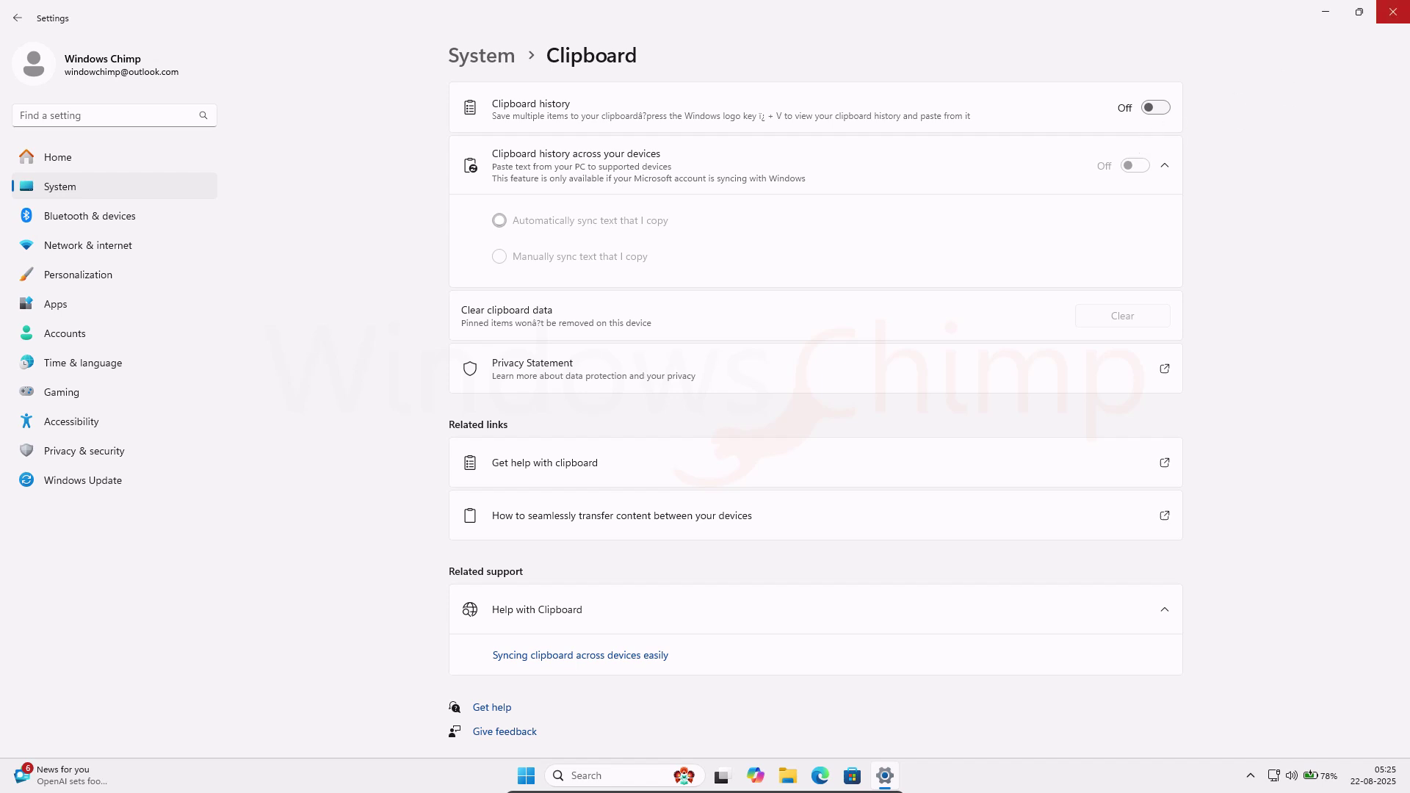
In Notifications, turn off Feedback Hub, Outlook (classic), Microsoft Account and Suggested notifications.
click(470, 63)
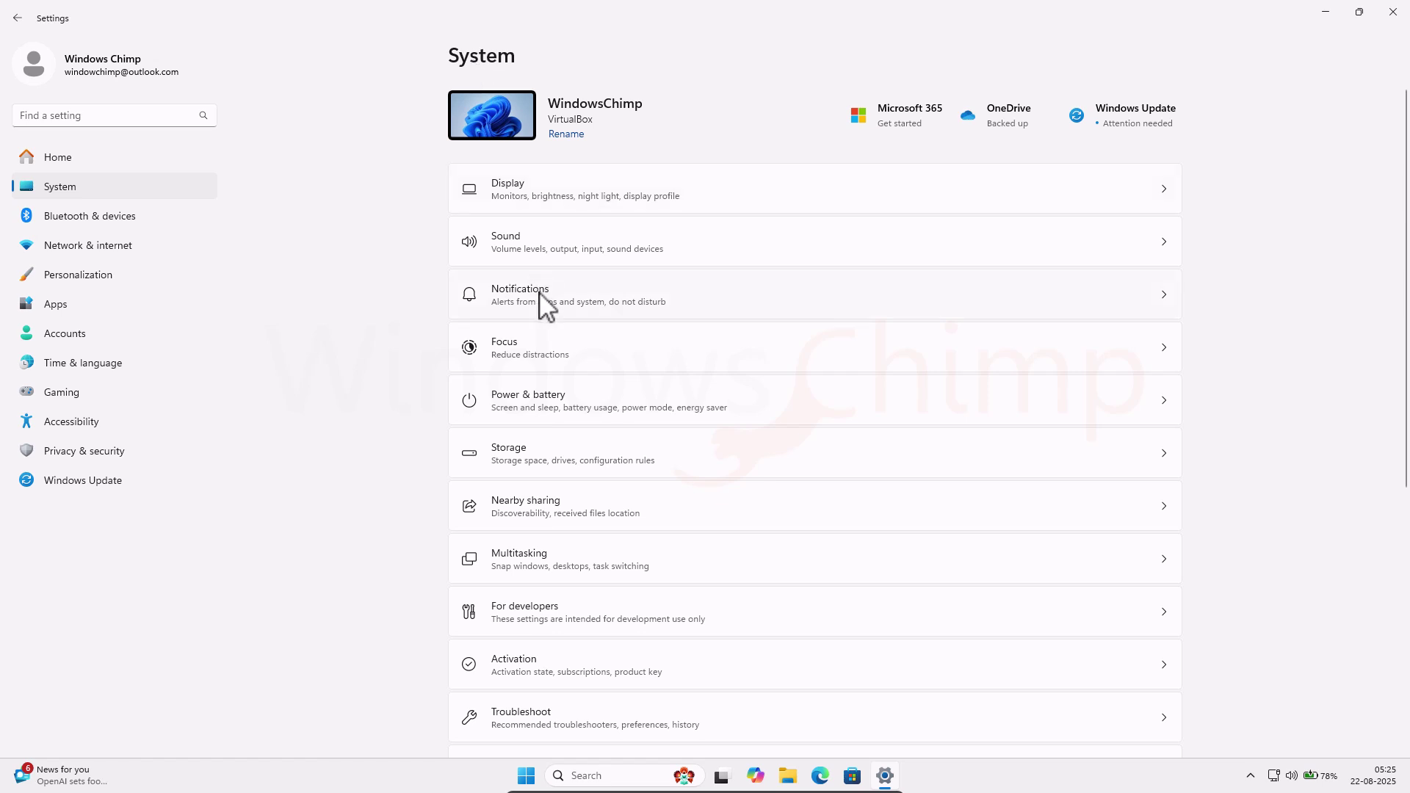
click(541, 296)
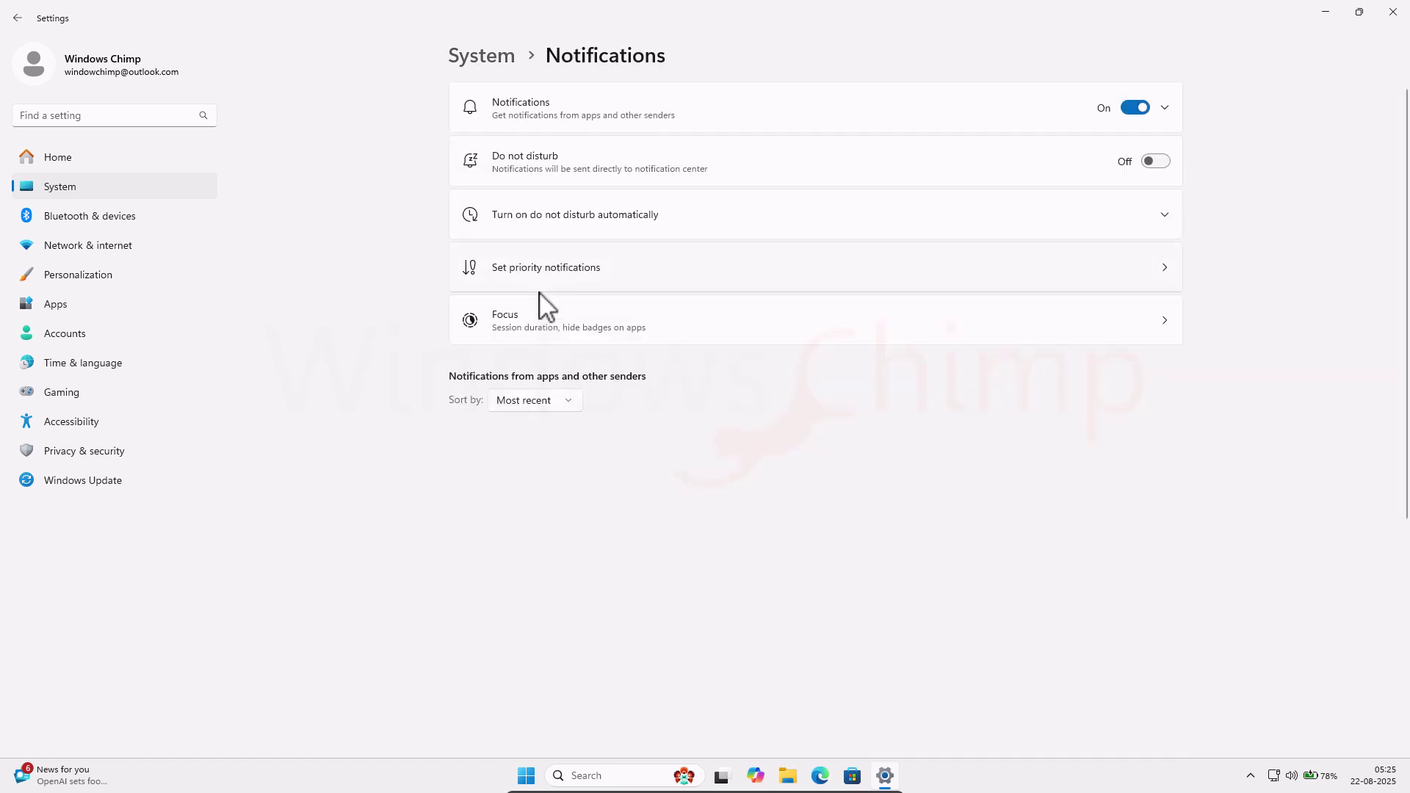
click(1137, 445)
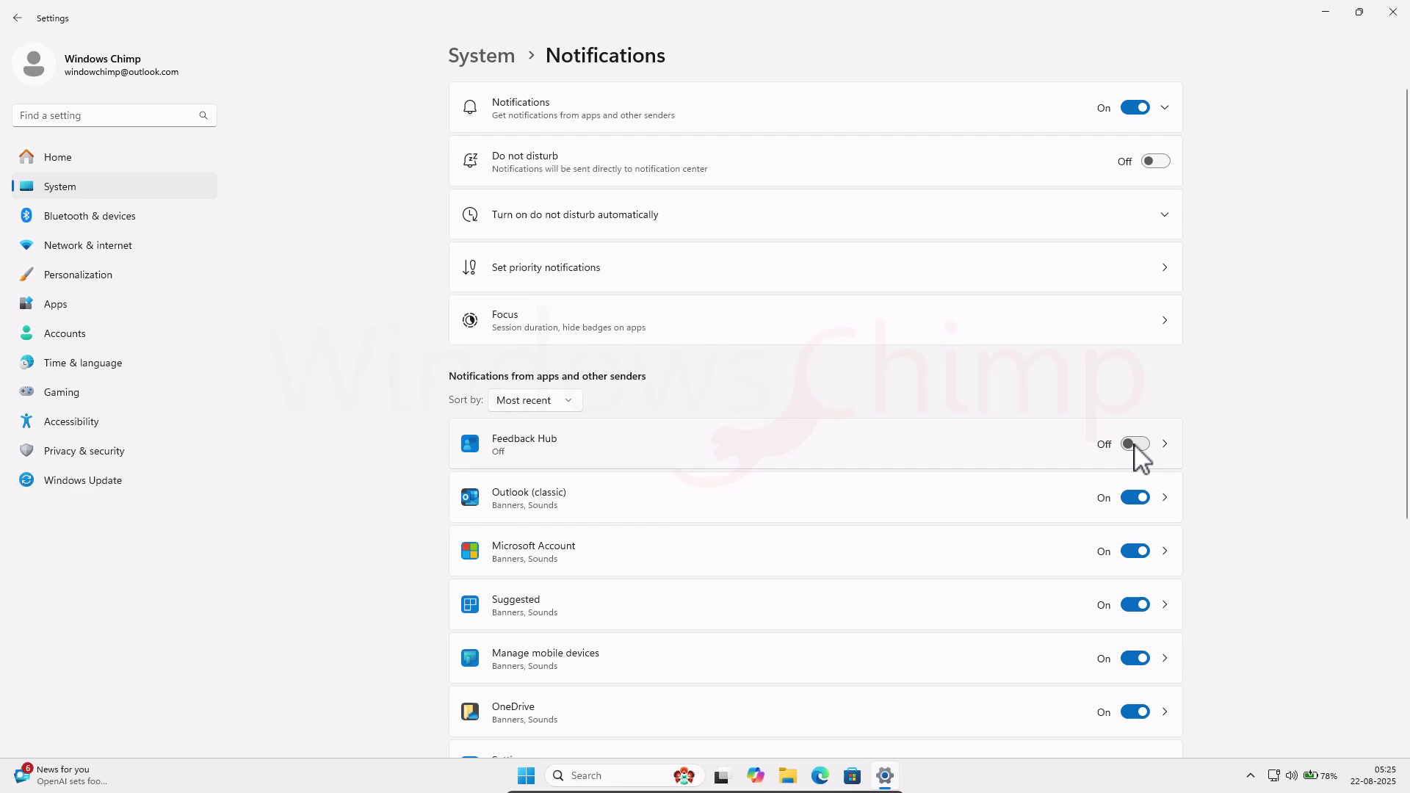
click(1137, 499)
click(1136, 553)
click(1135, 606)
Turn off OneDrive notifications, then switch the main Notifications toggle off.
scroll(1099, 610, down, 4)
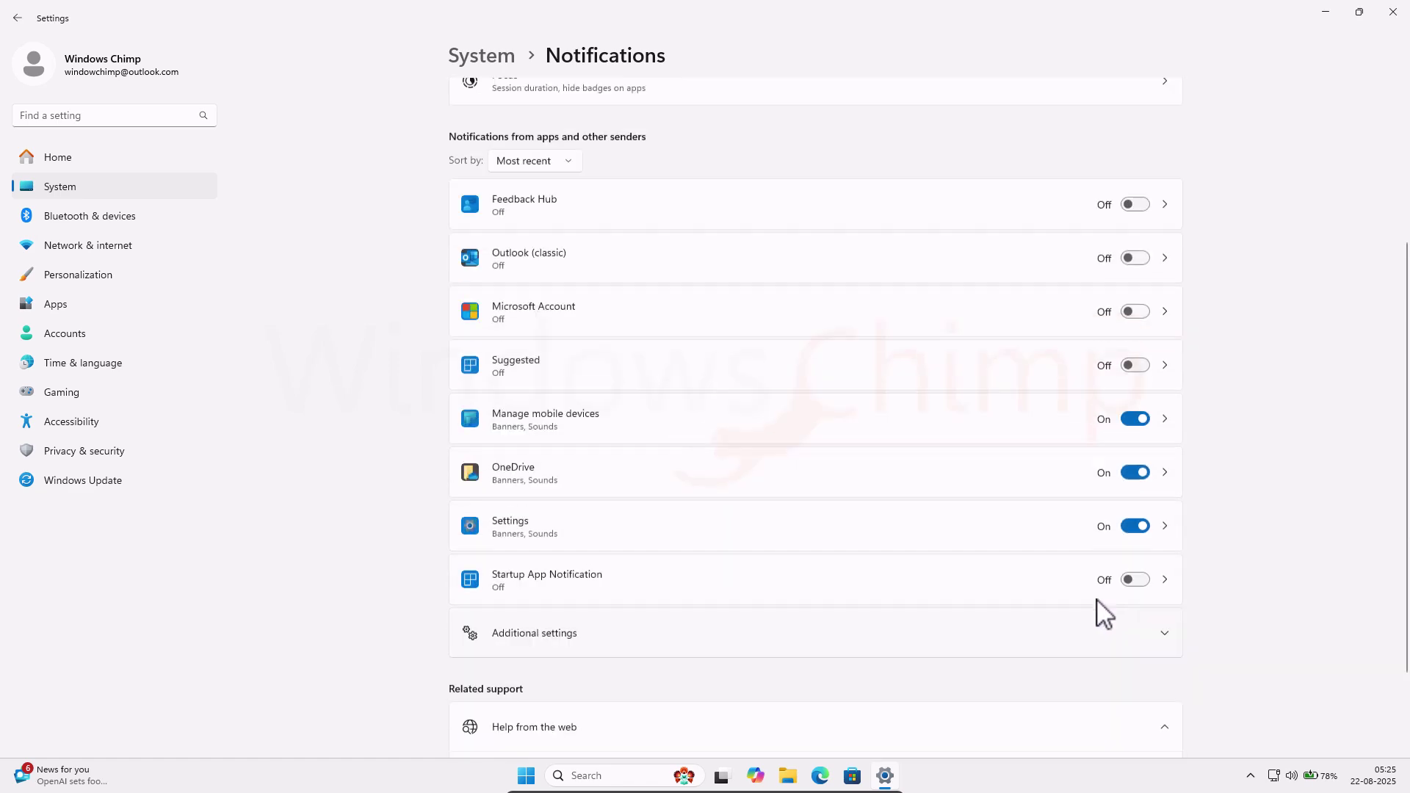
click(1135, 406)
scroll(1135, 416, up, 4)
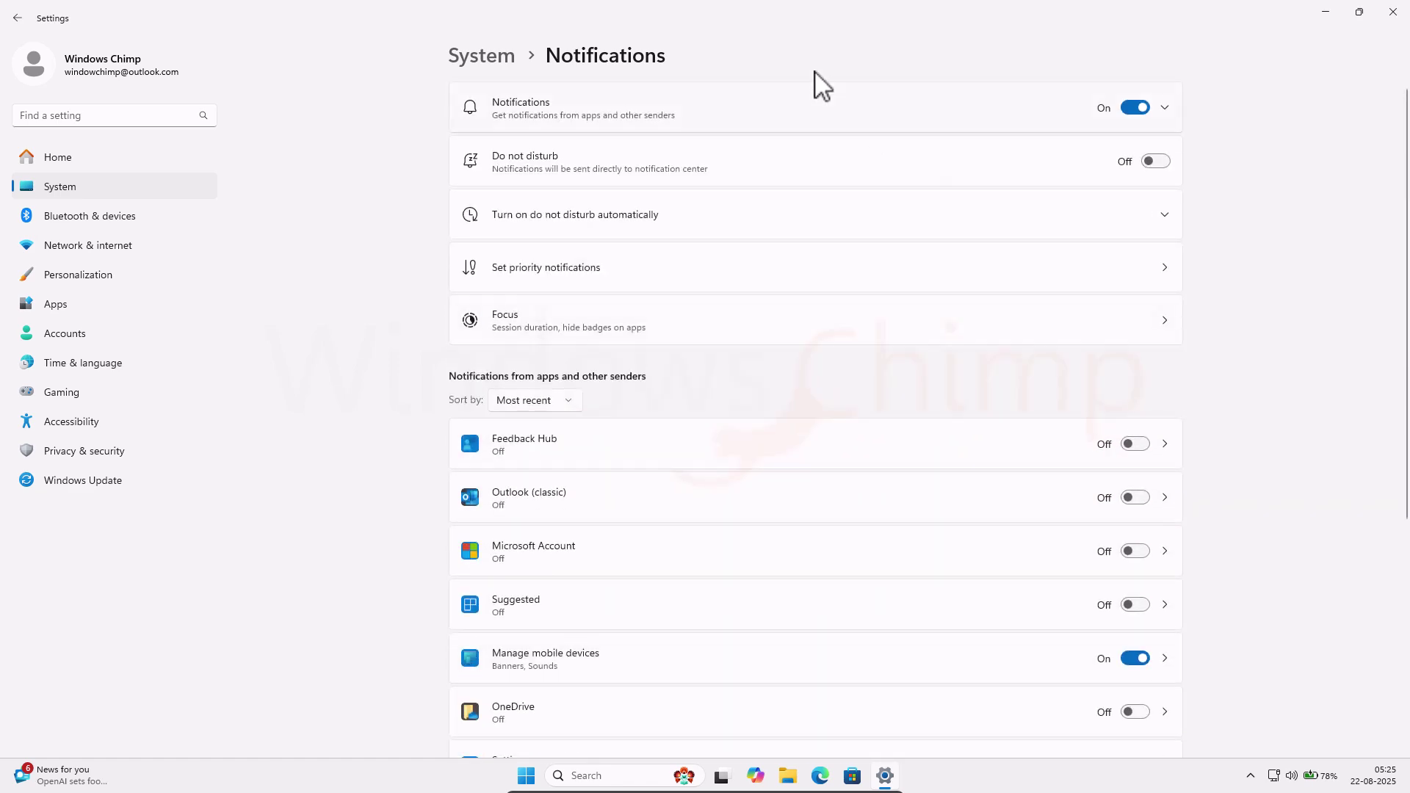
click(1128, 109)
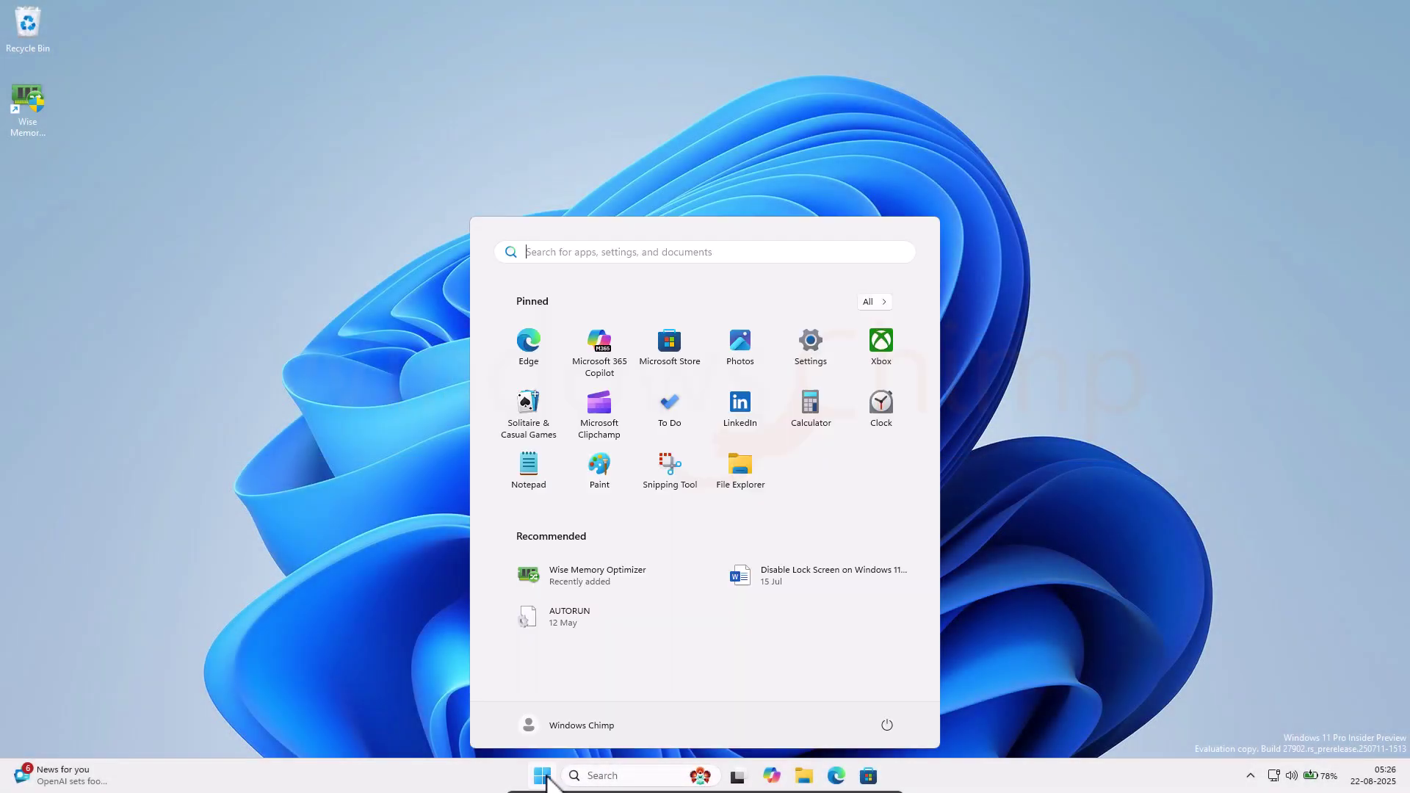
Search 'adjust the appearance and performance' and open the Virtual Memory dialog from the Advanced tab.
text(adjust the app)
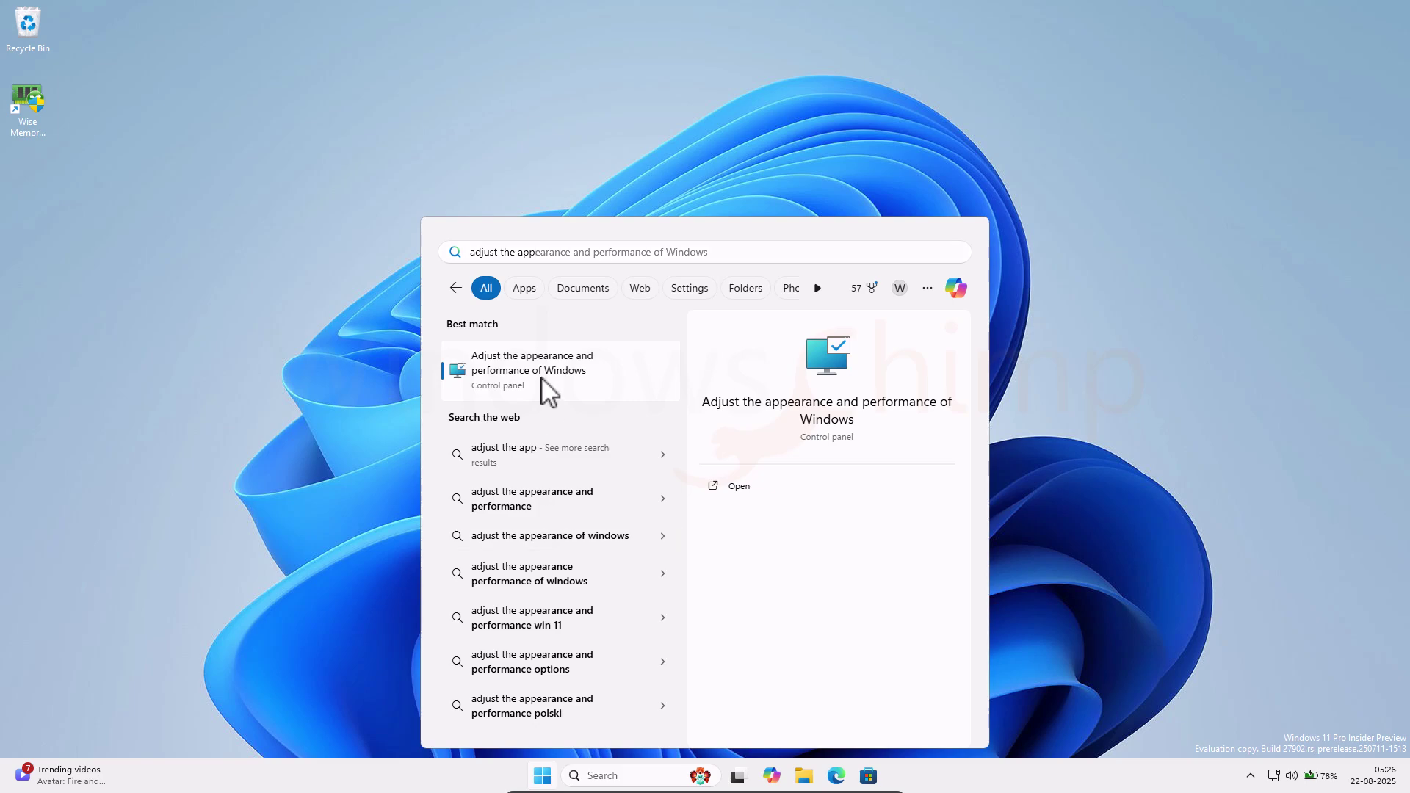
click(542, 378)
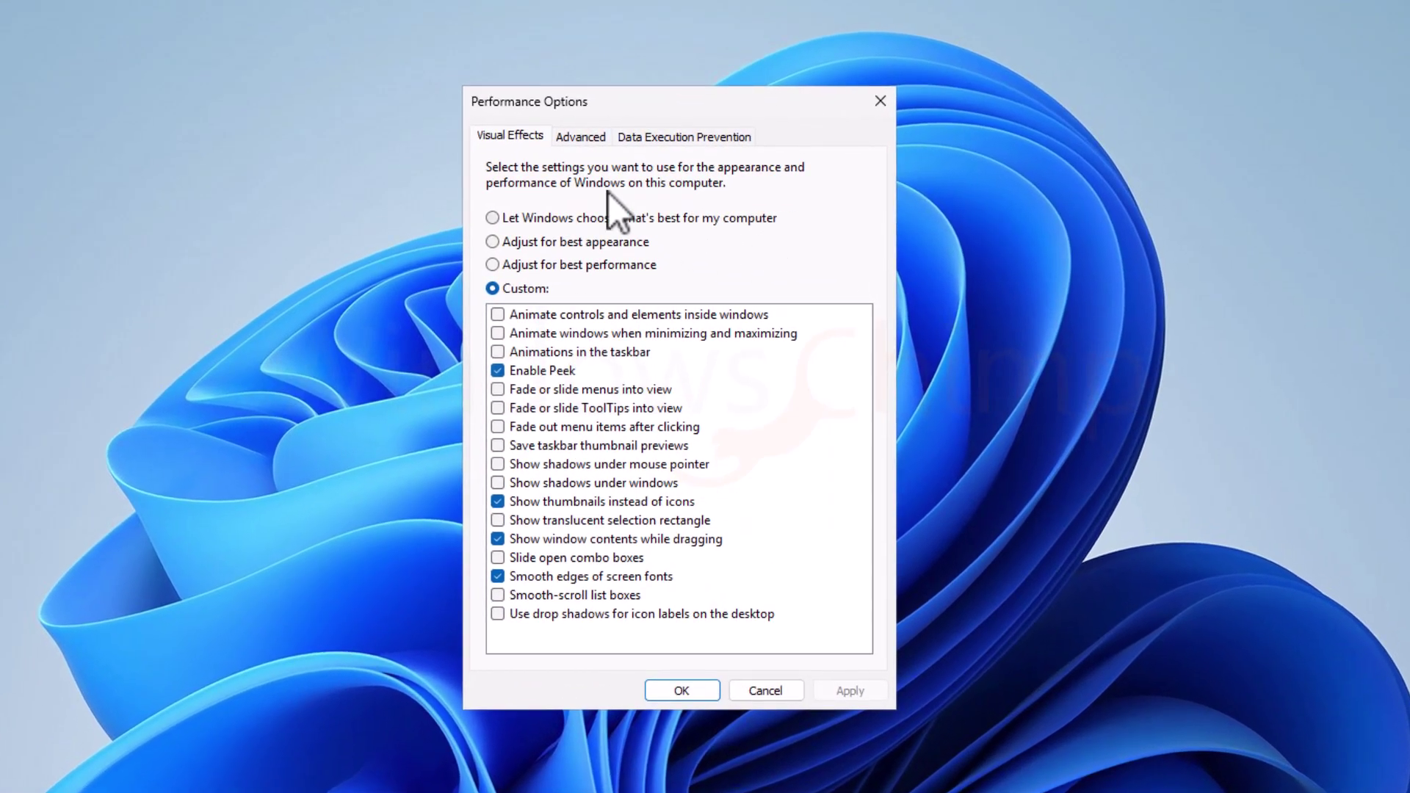
click(589, 135)
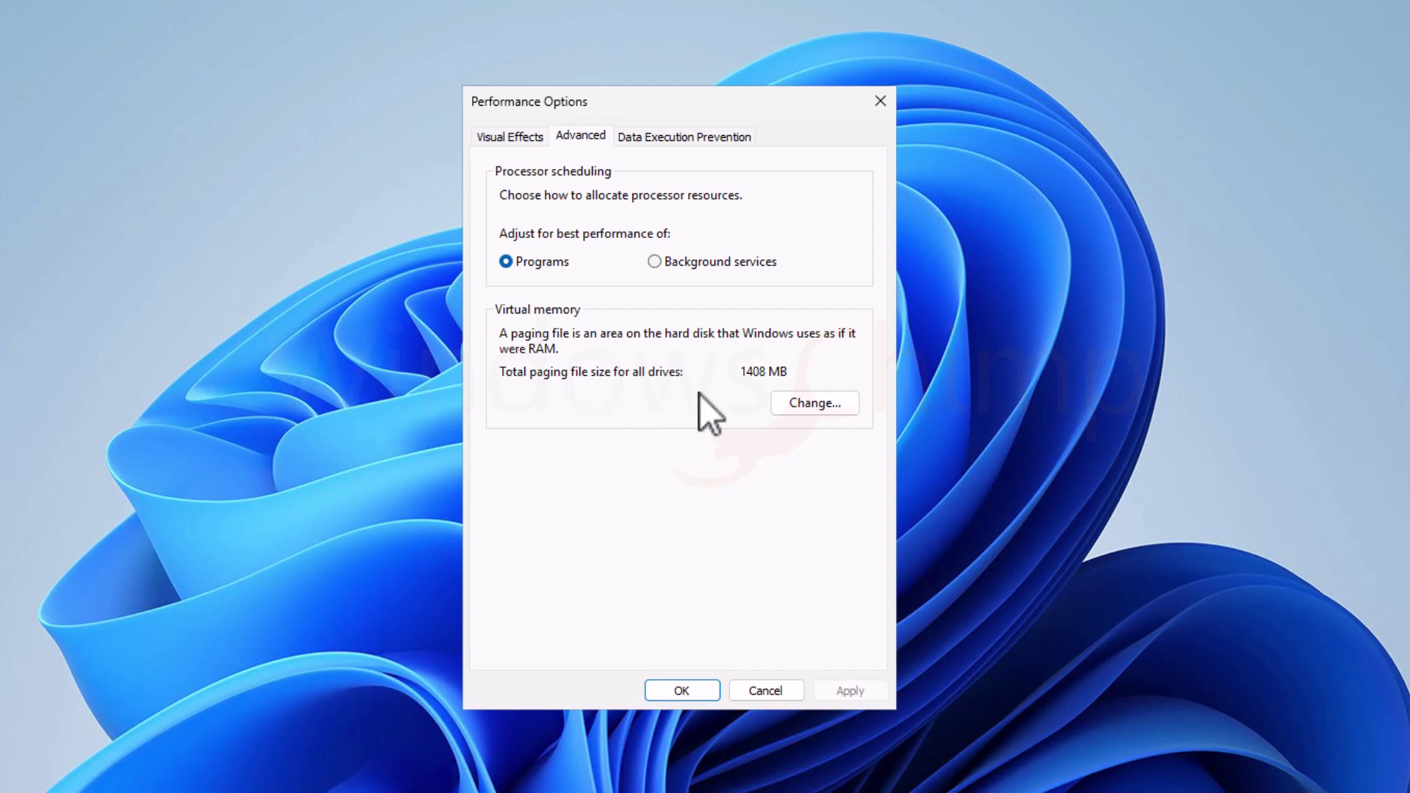
click(822, 409)
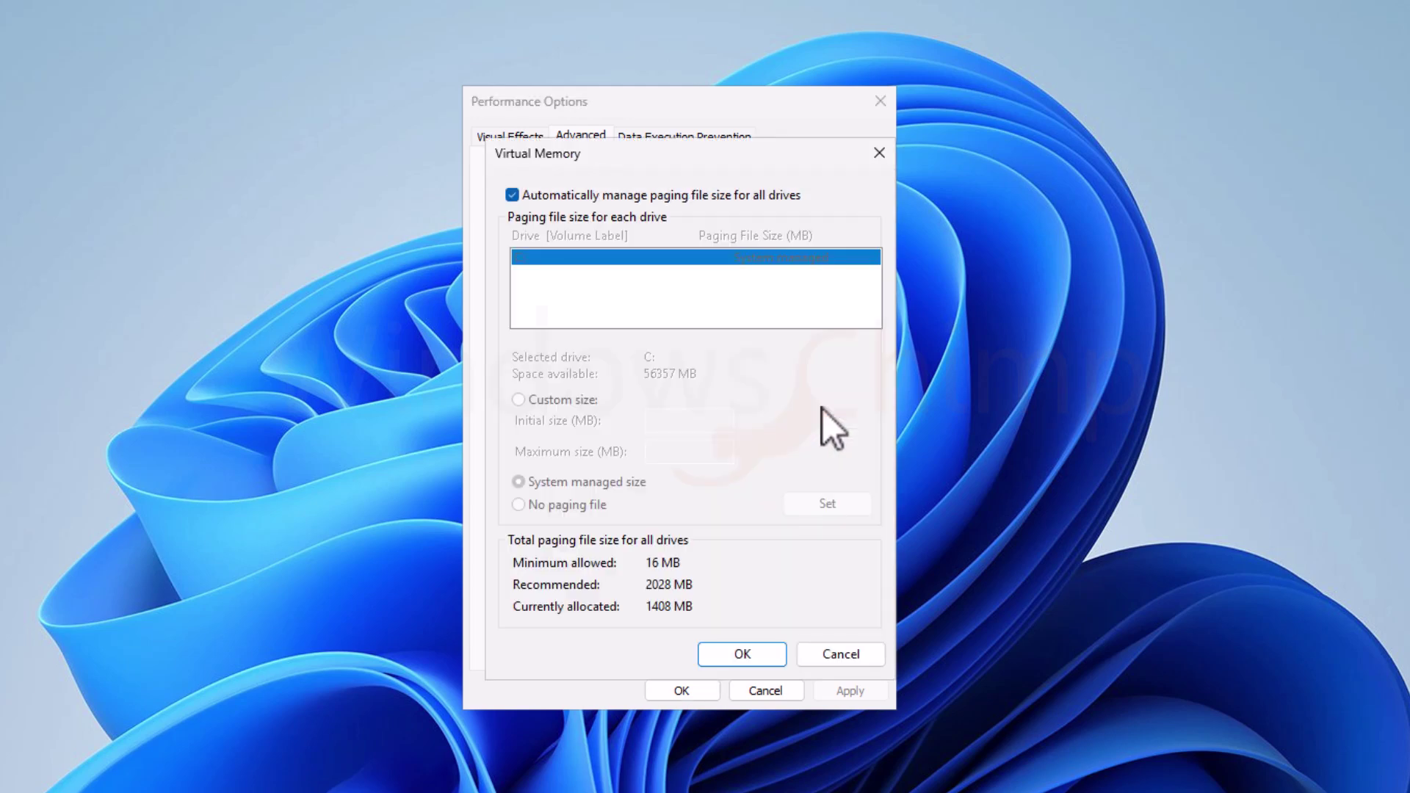
Give drive C: a custom paging file of 16384–32768 MB instead of automatic management.
click(514, 196)
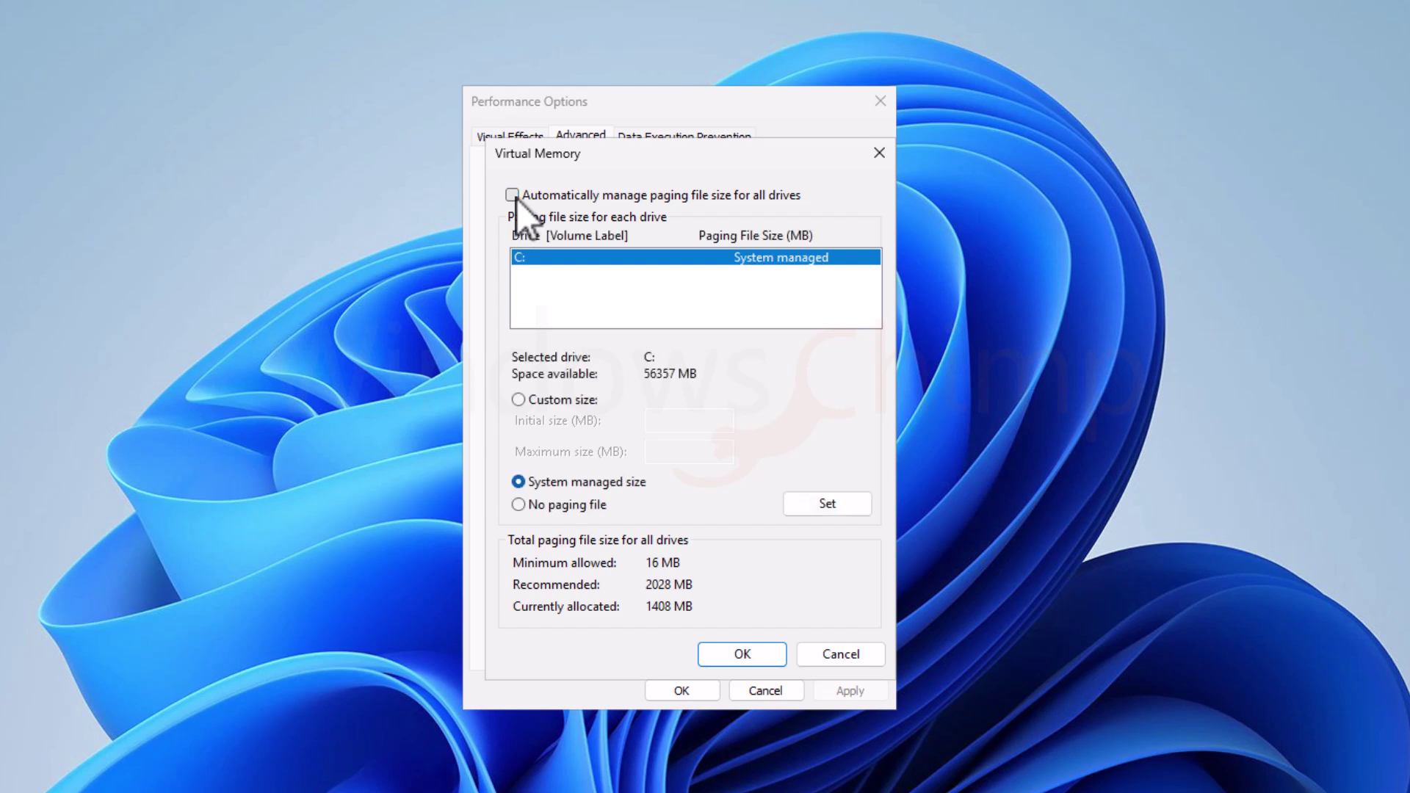
click(519, 401)
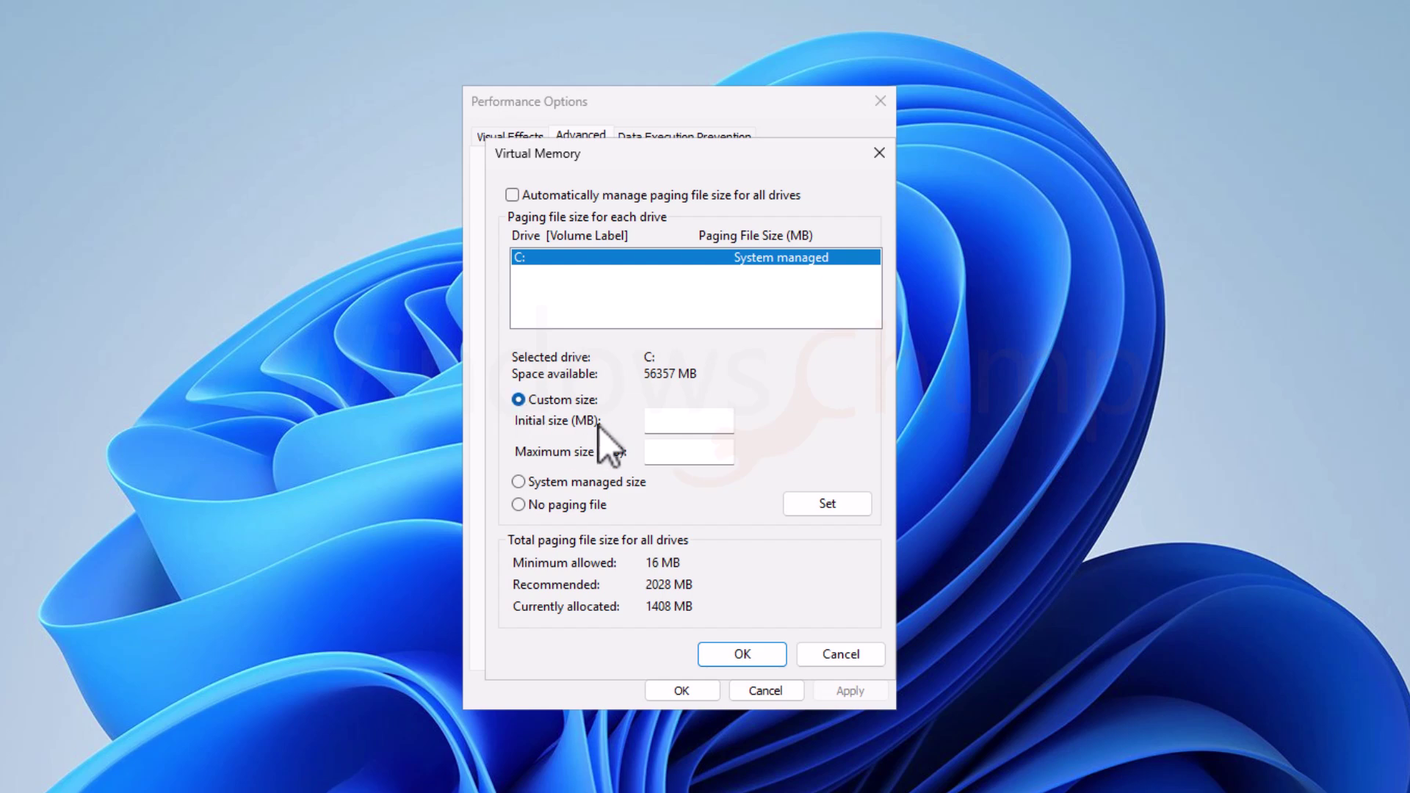
click(665, 425)
text(16384)
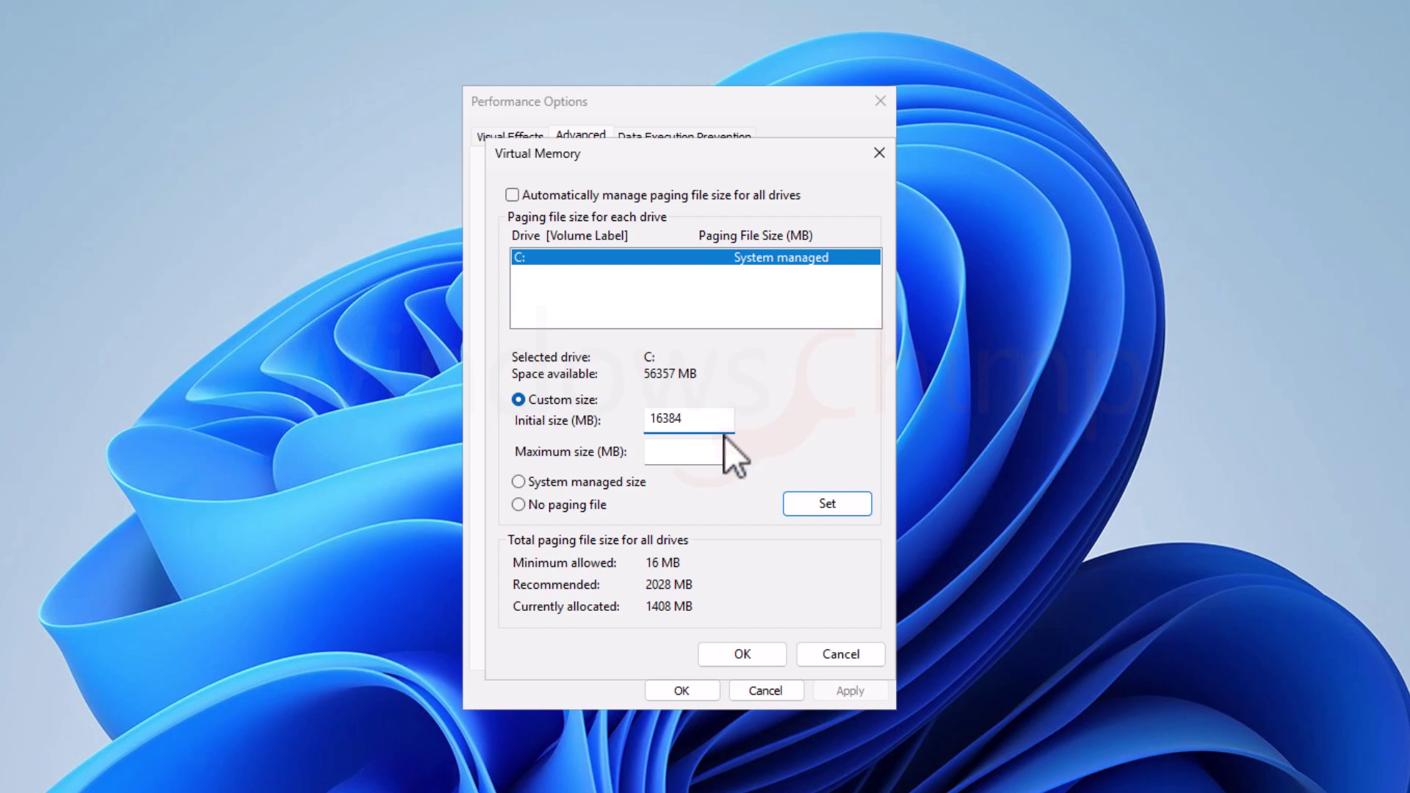
click(707, 450)
text(3)
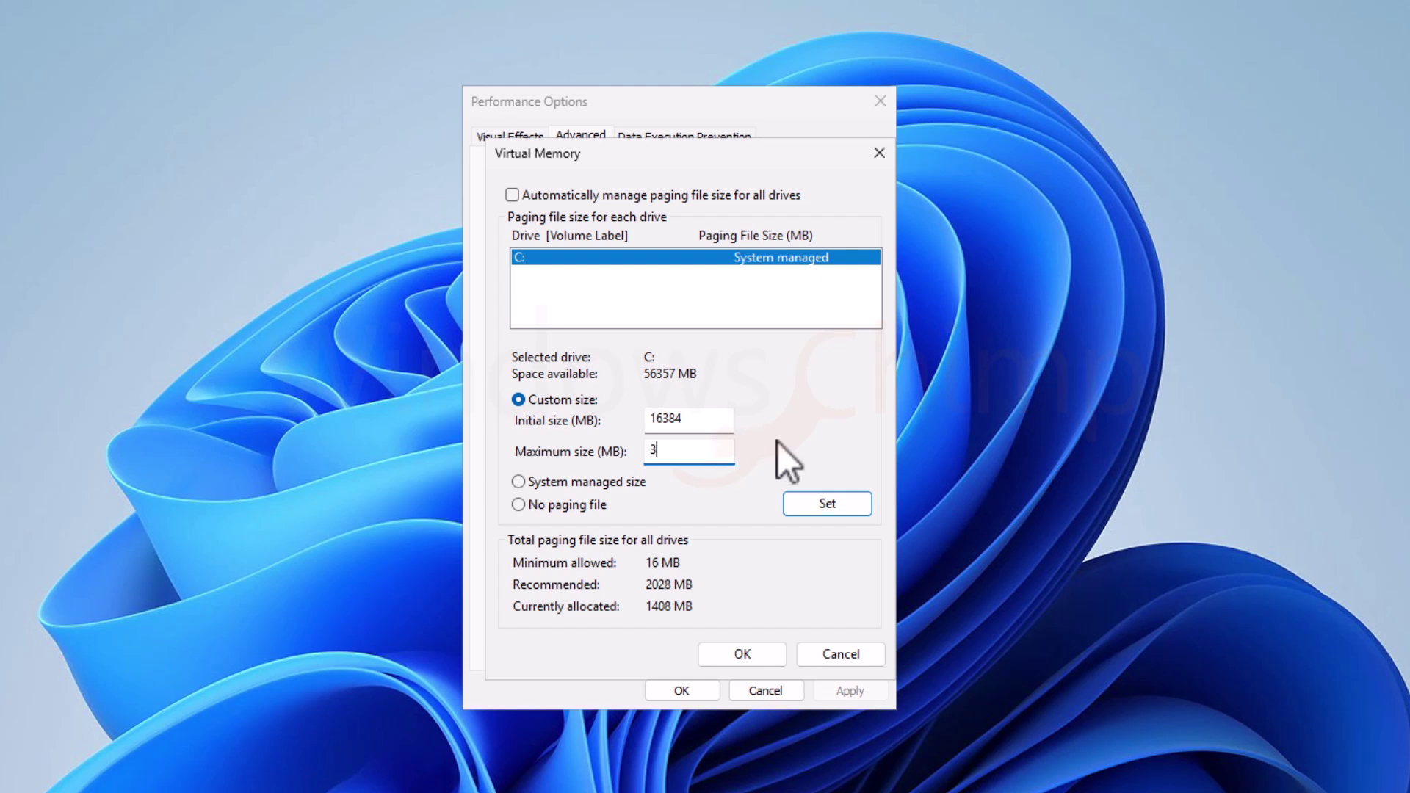
text(2768)
click(829, 504)
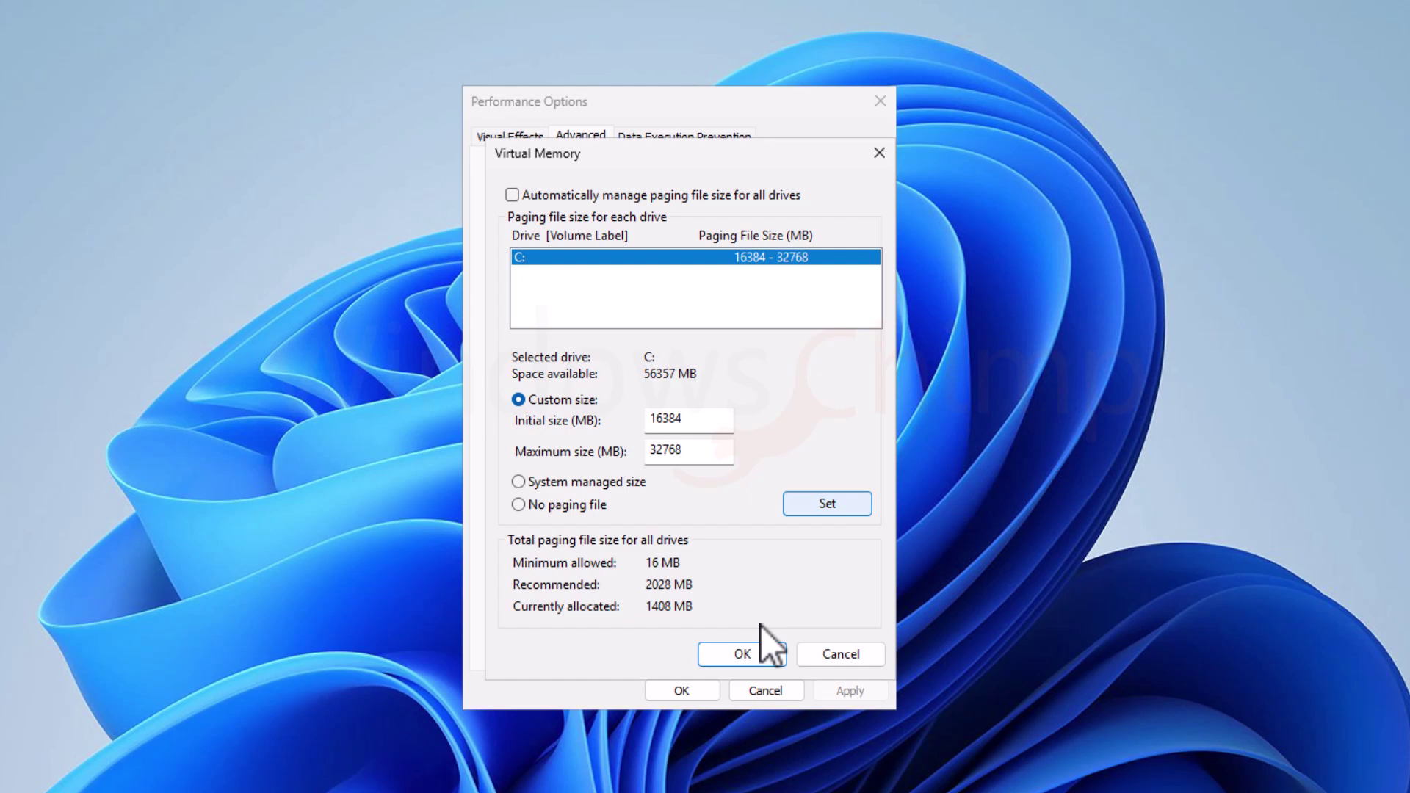
click(757, 657)
Close Performance Options, launch Chrome maximized, and open its Settings page.
click(672, 693)
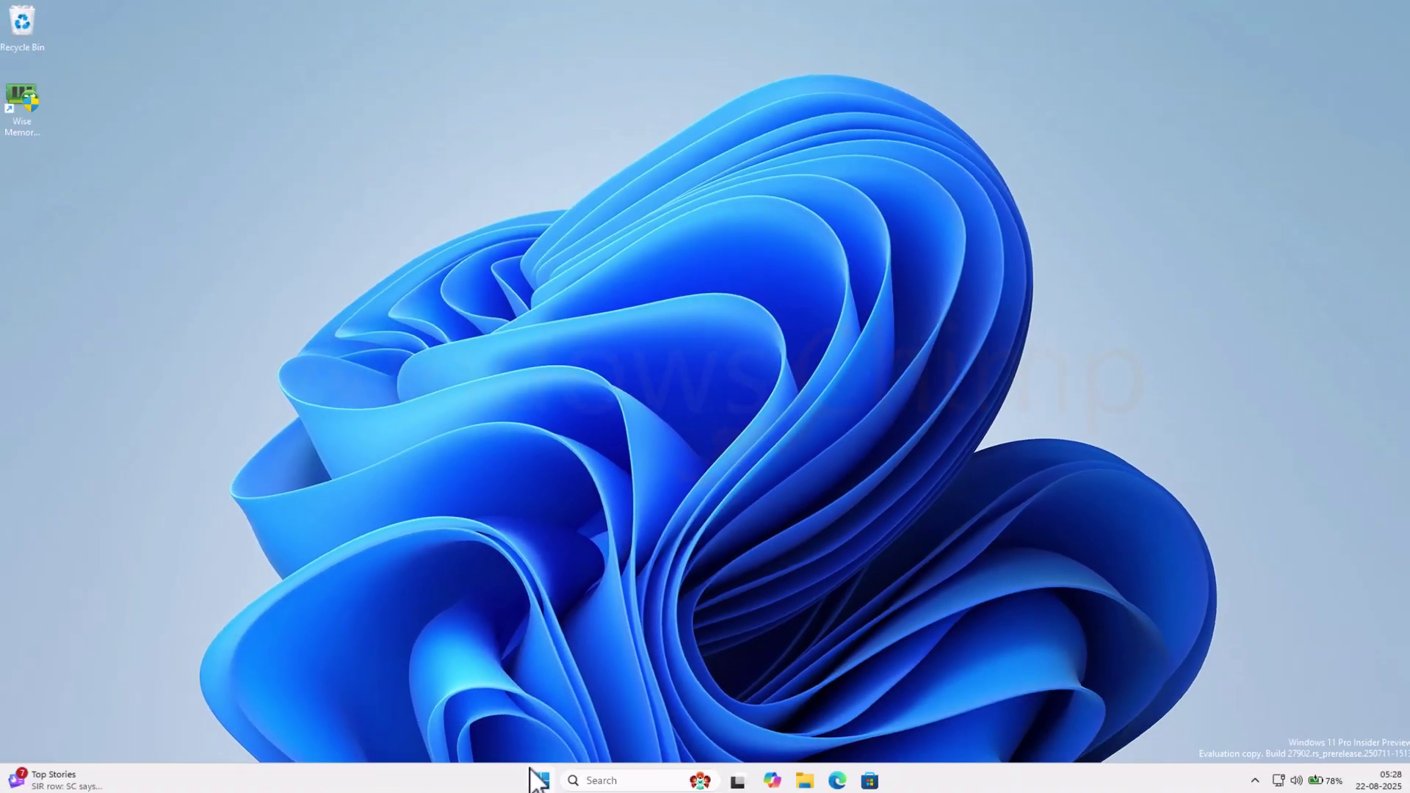
click(536, 778)
click(889, 729)
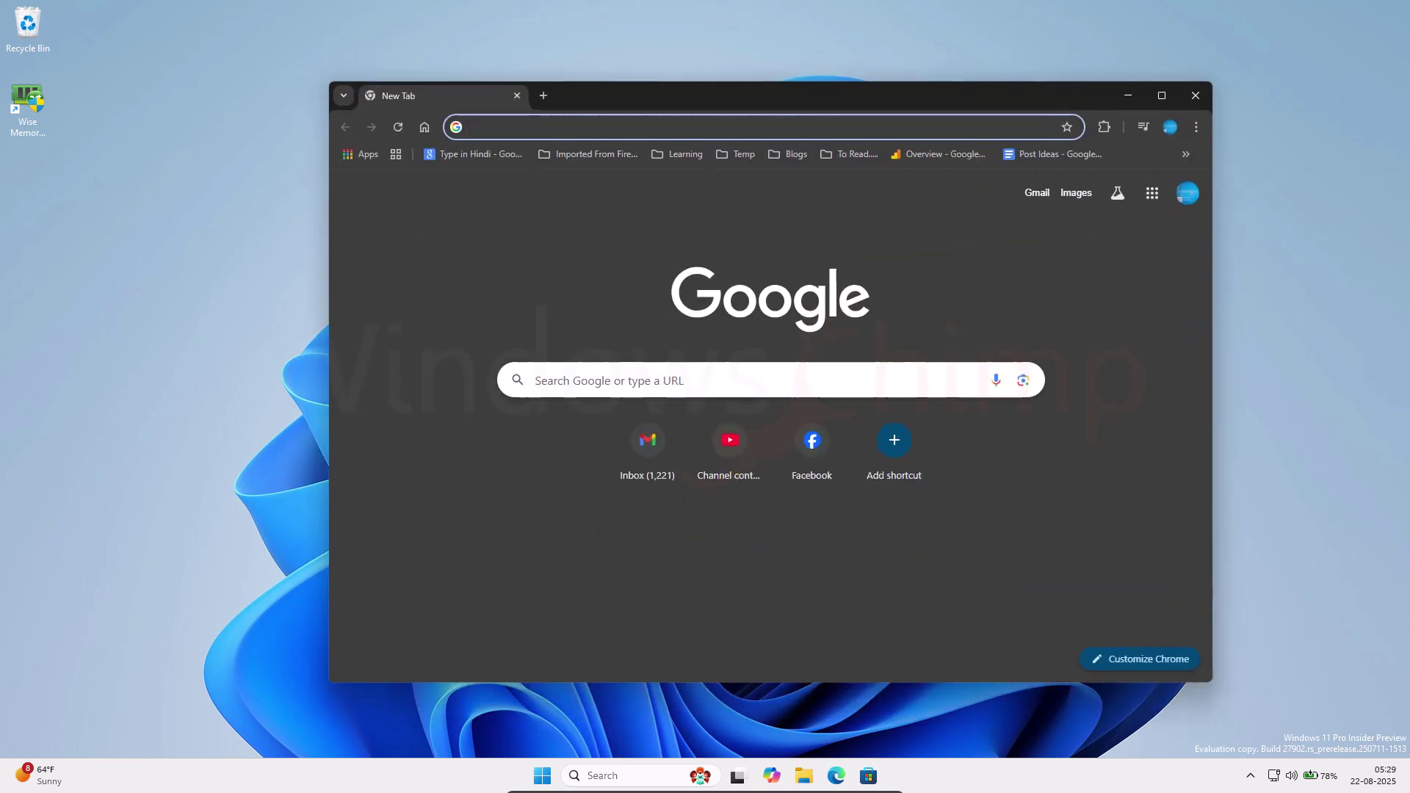
click(1162, 96)
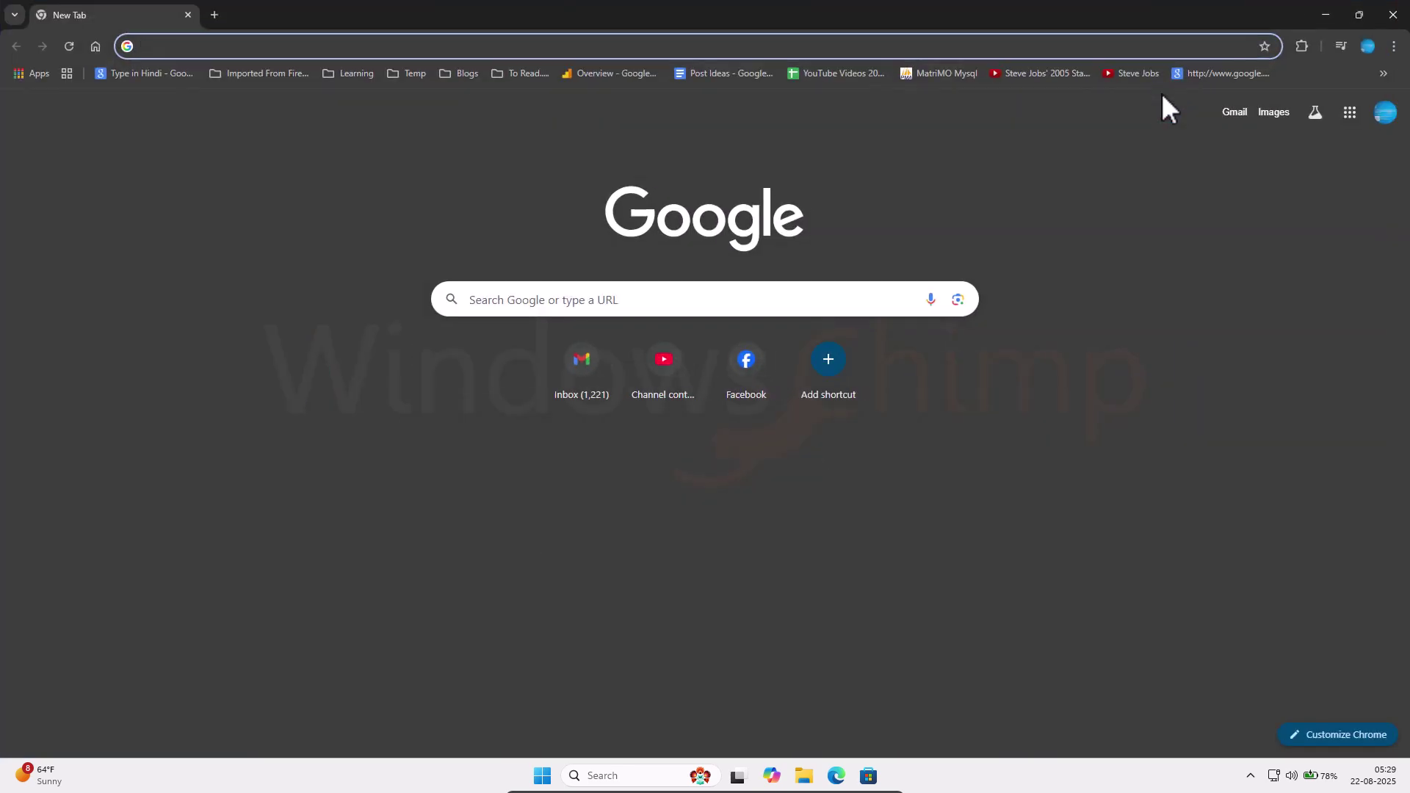
click(1394, 46)
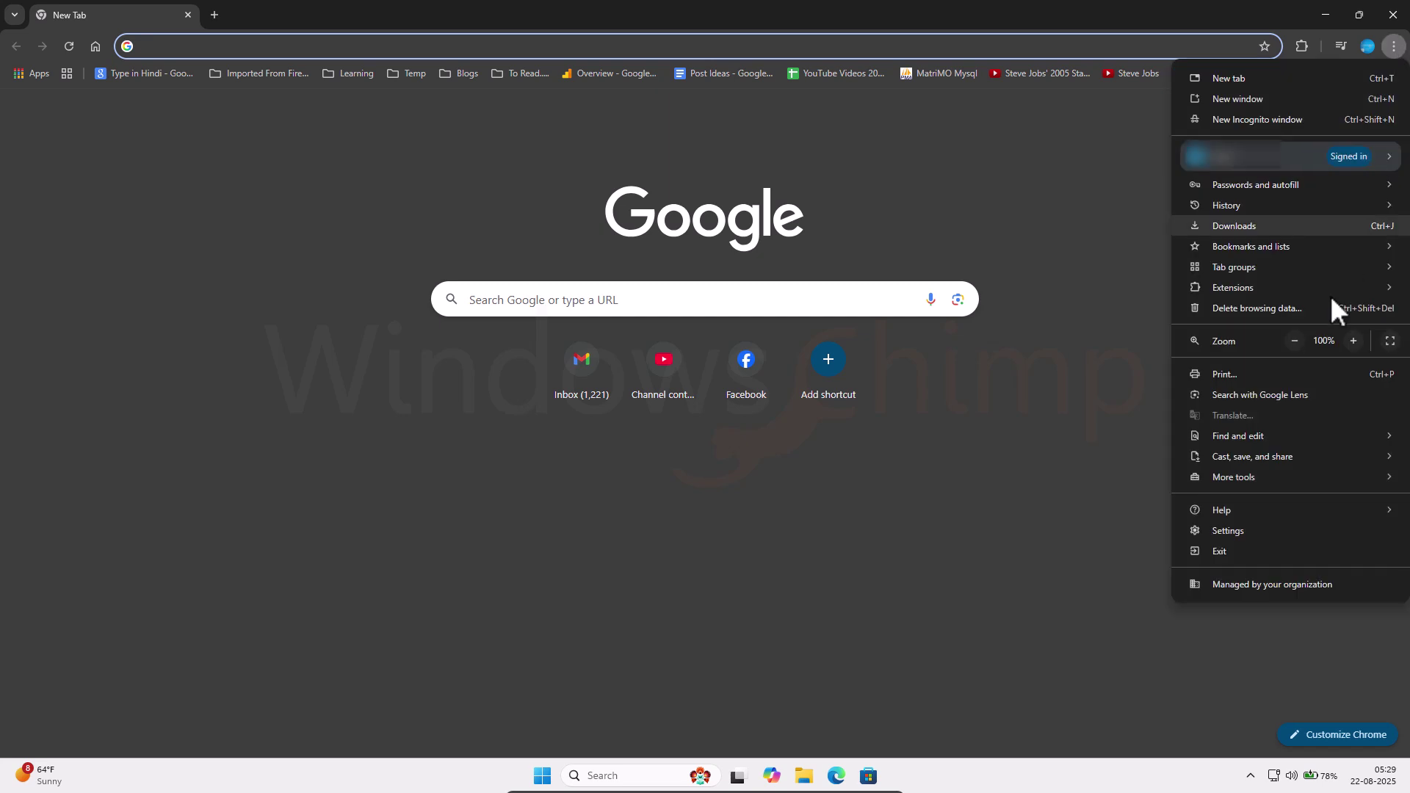
click(1248, 535)
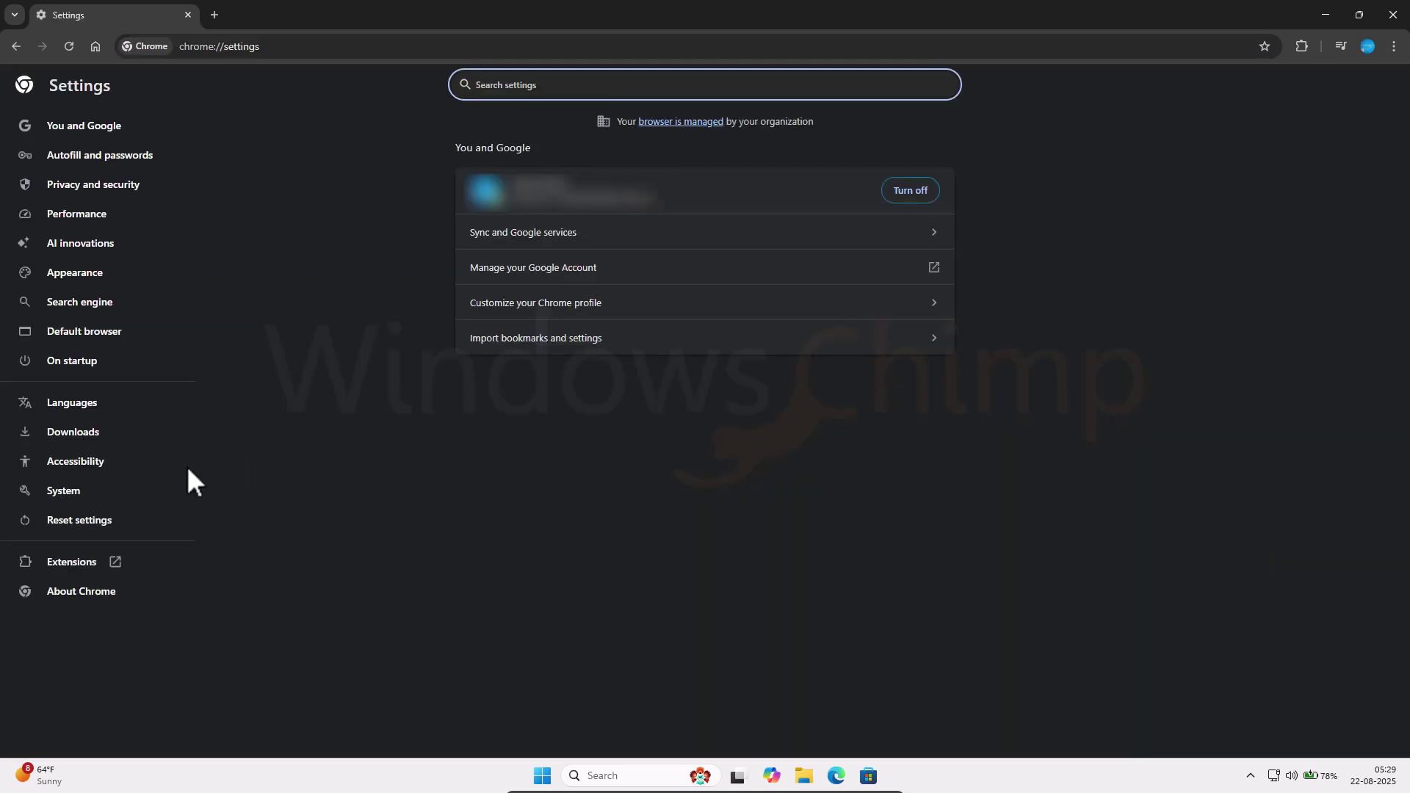
In Chrome's System settings, turn off background apps and Chrome feature-and-tips notifications.
click(24, 500)
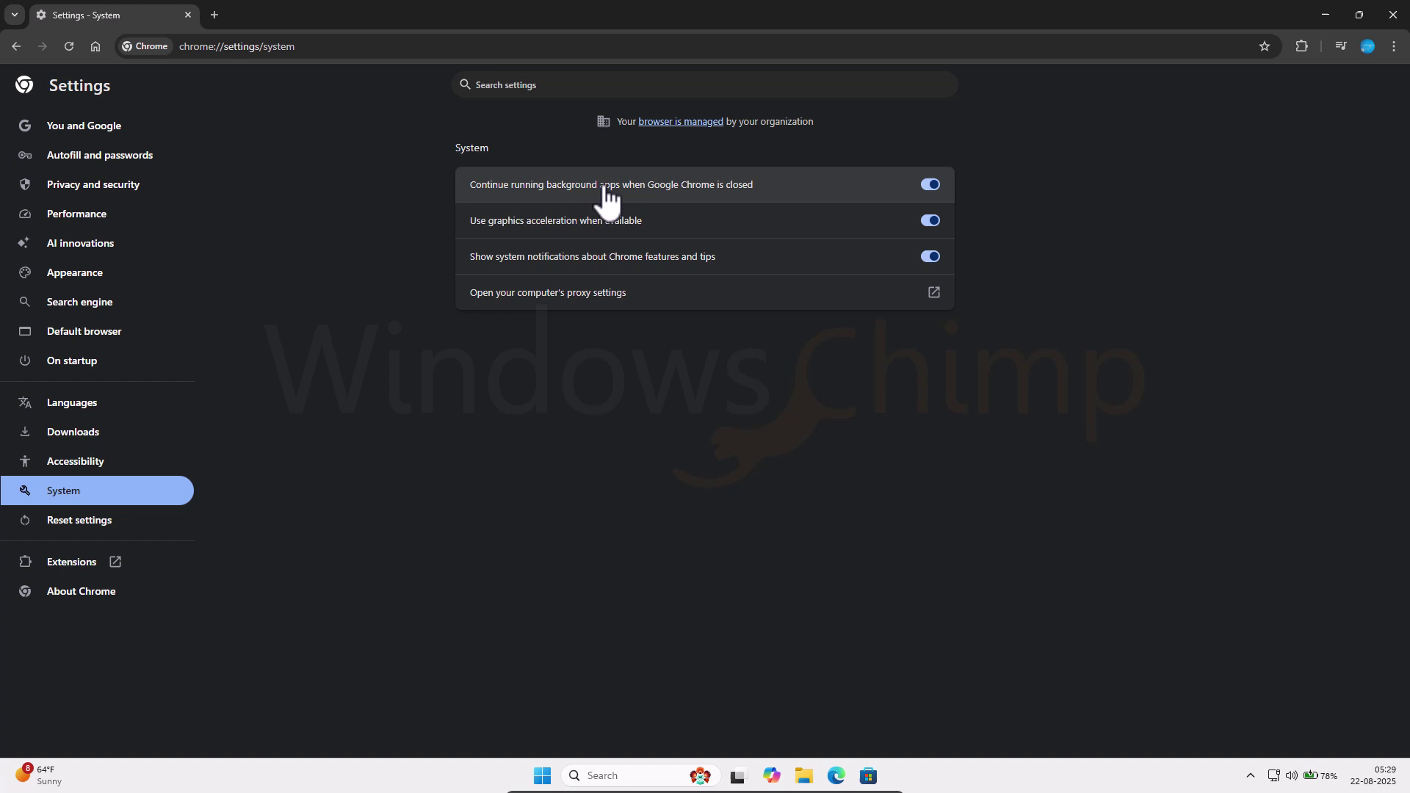
click(930, 185)
click(929, 257)
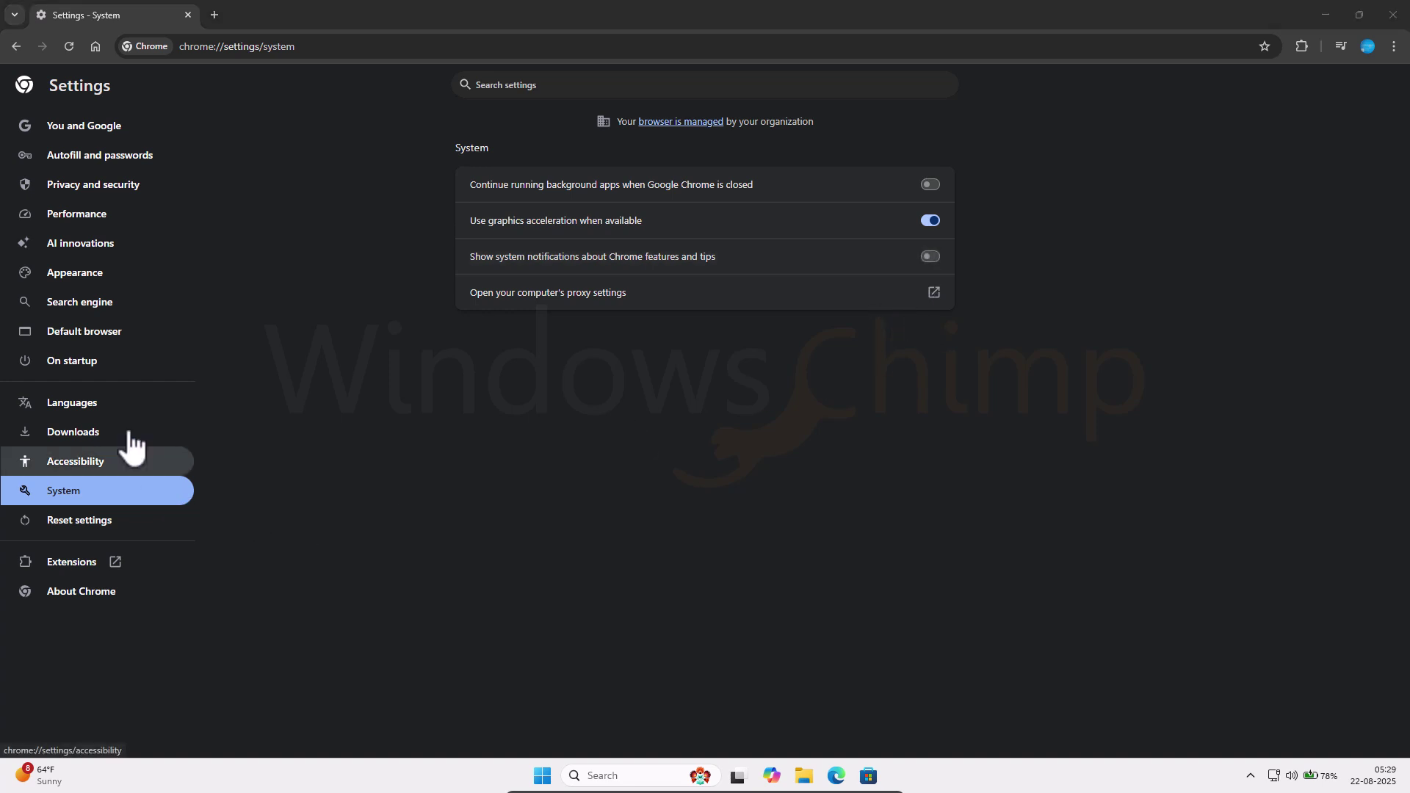
Turn on Memory Saver under Performance and set it to Balanced (recommended) rather than Maximum.
click(81, 223)
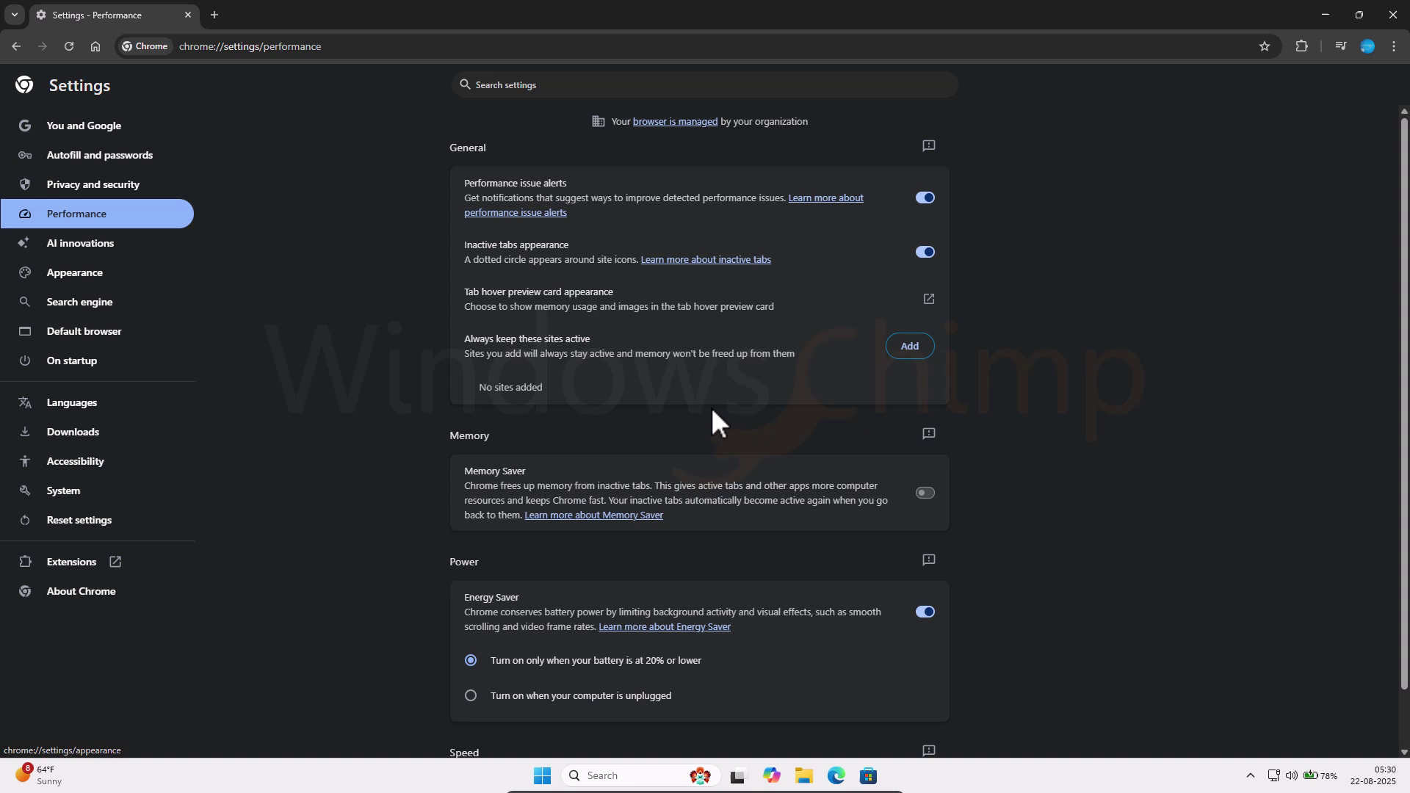
click(920, 496)
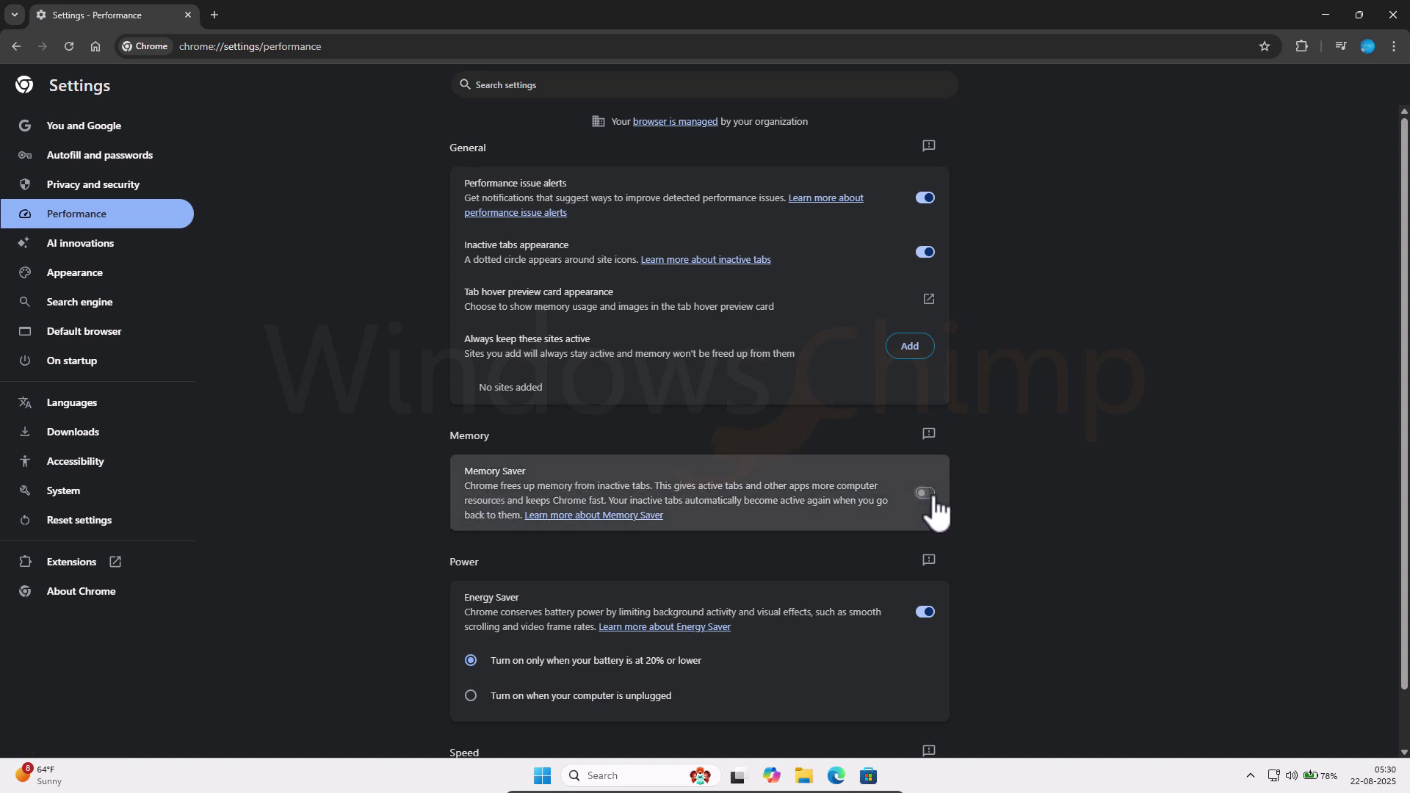
scroll(933, 510, down, 2)
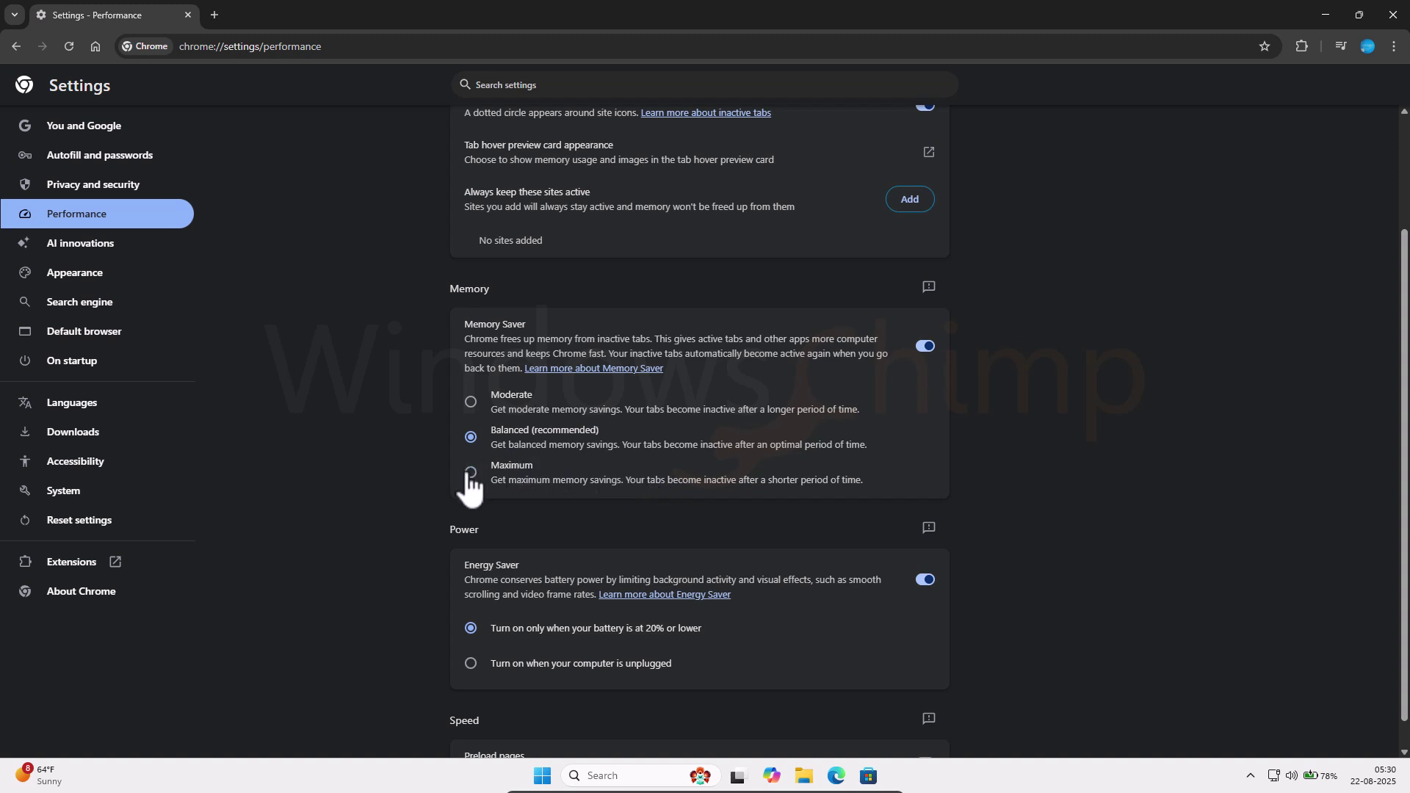
click(471, 473)
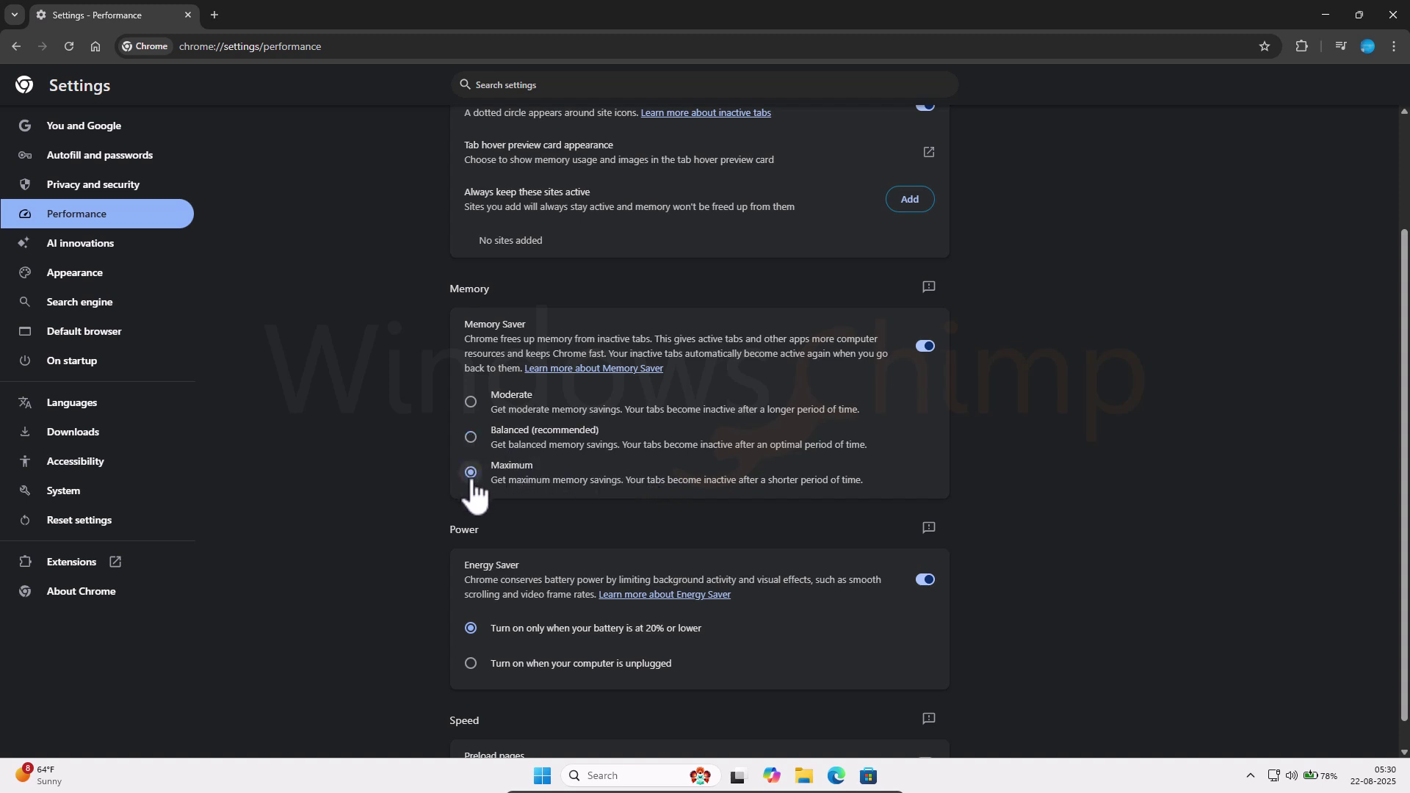
click(471, 437)
Open chrome://flags in a new tab and set 'Zero-copy rasterizer' to Enabled.
click(213, 13)
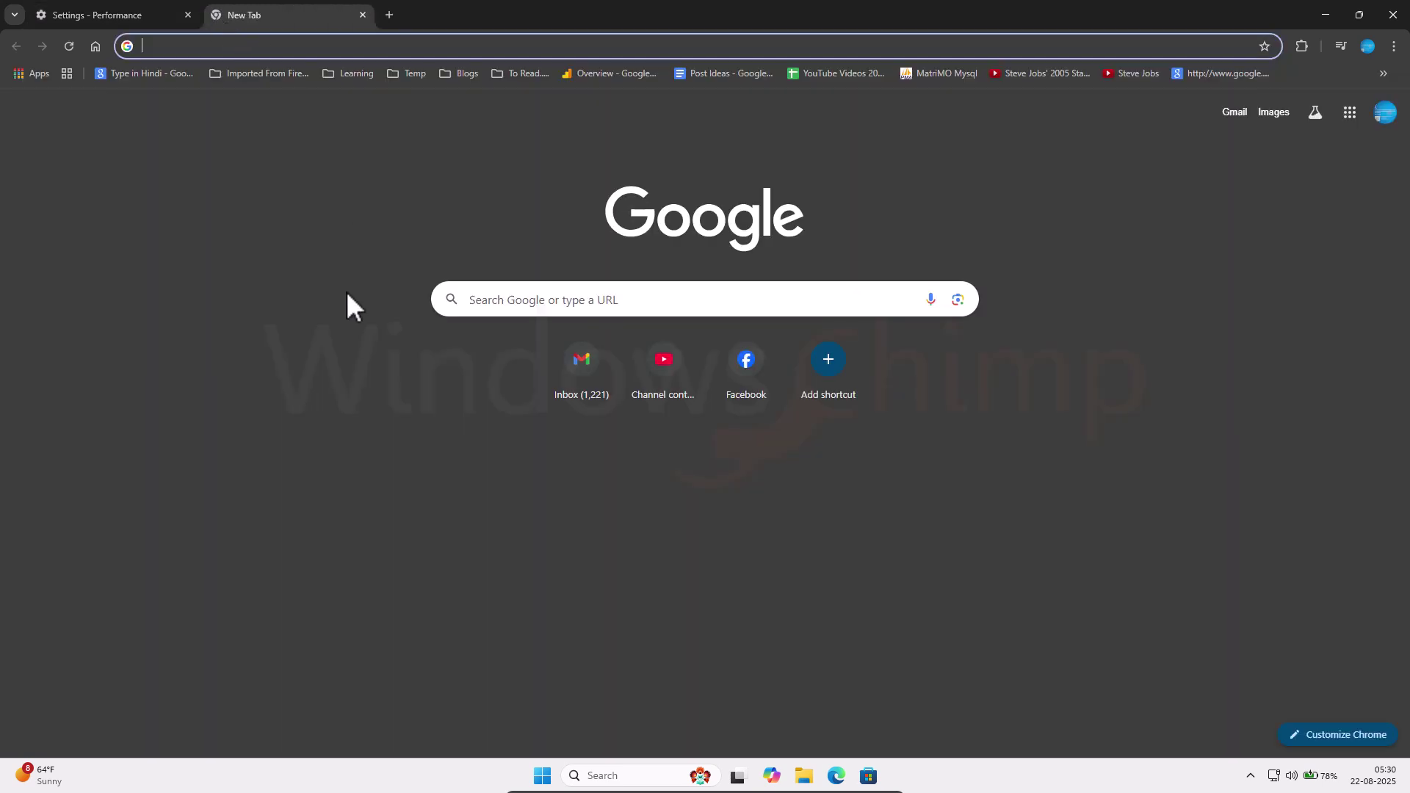
text(chrome:)
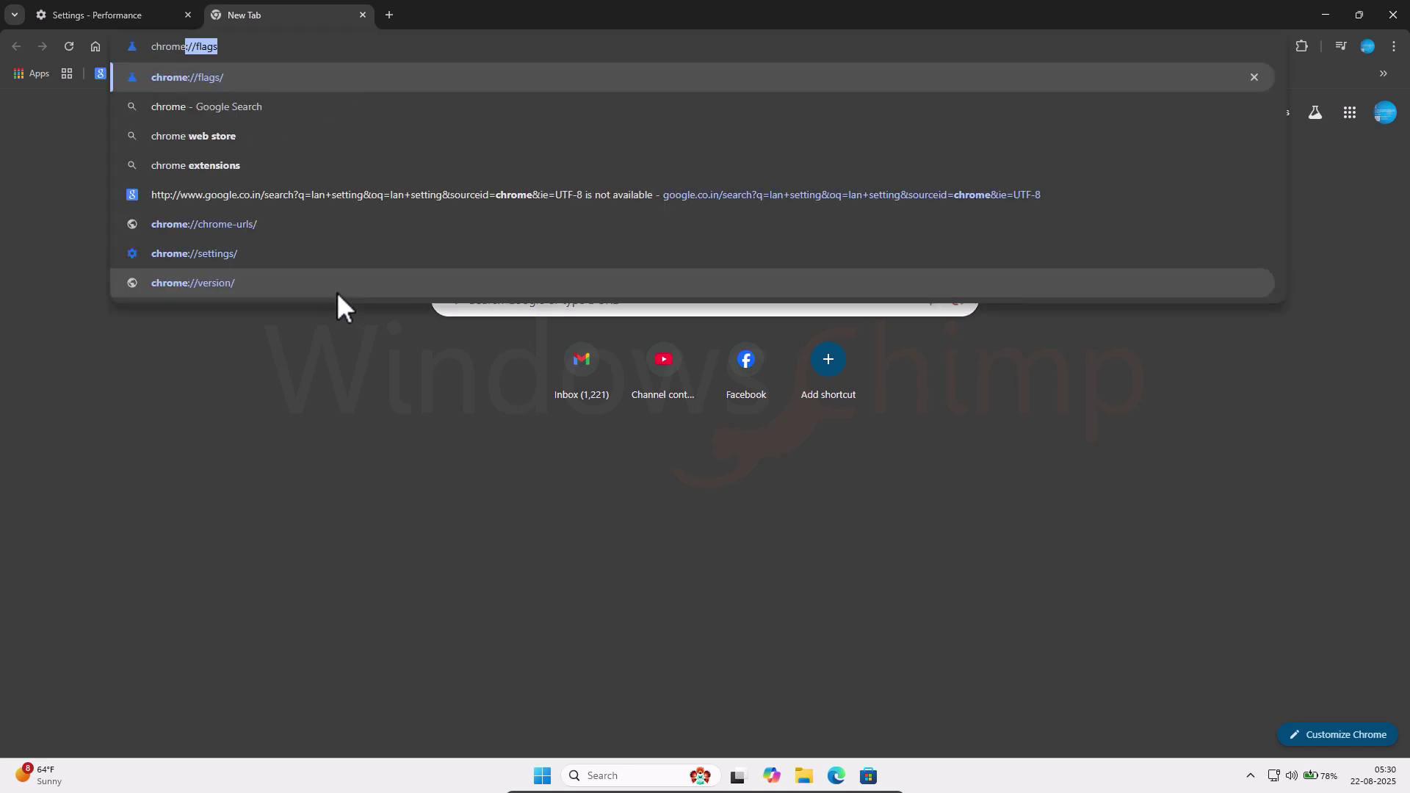
text(//flags)
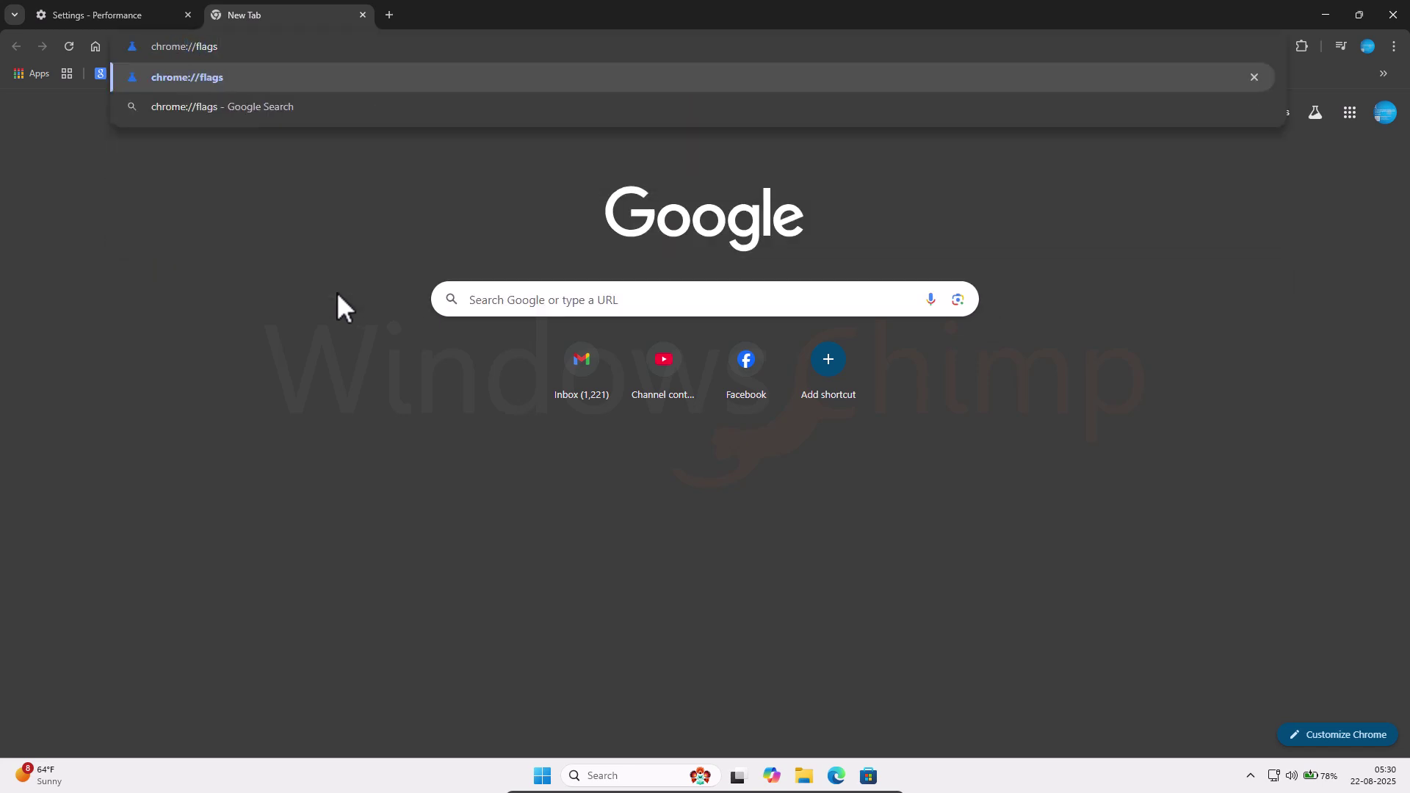
key(Return)
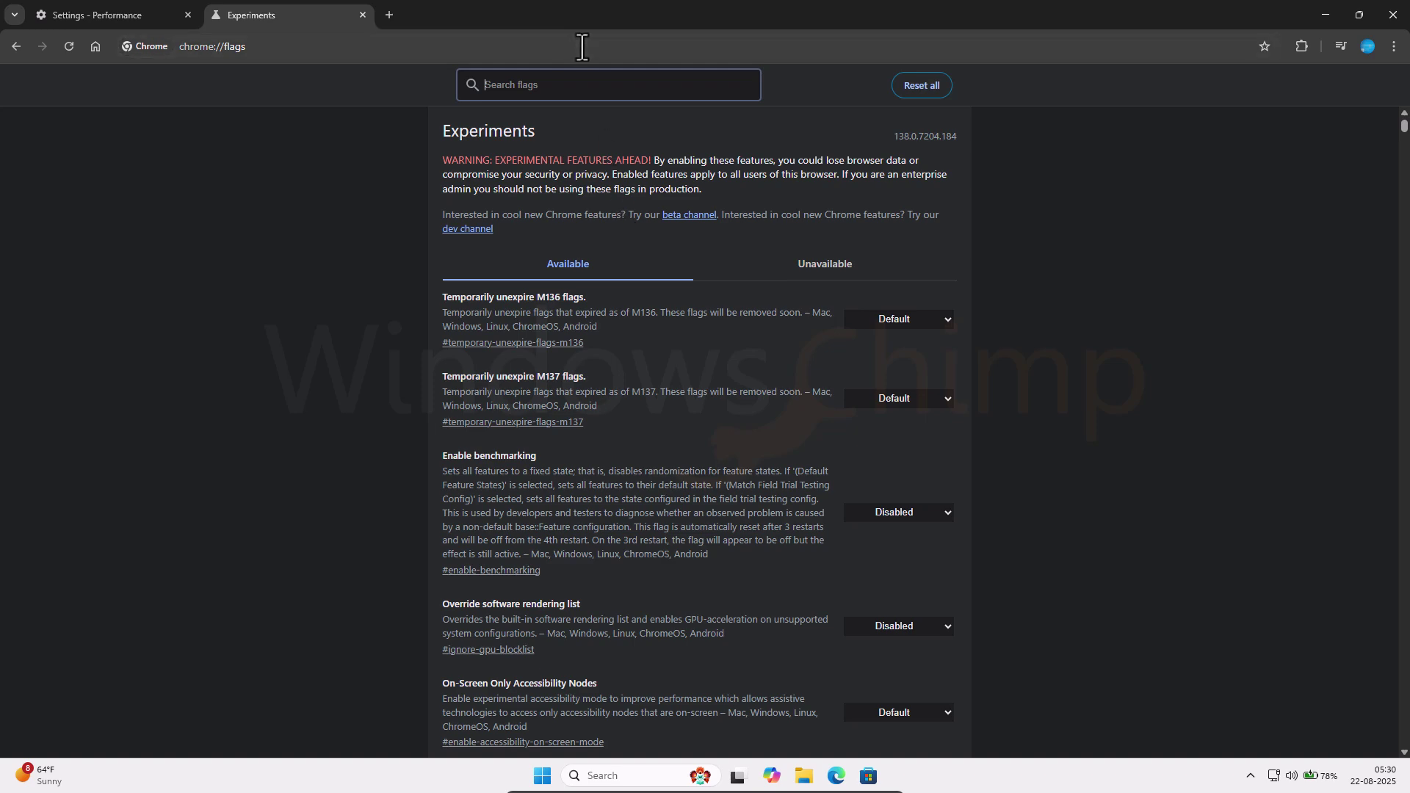
click(574, 87)
text(zero-copy rasterizer)
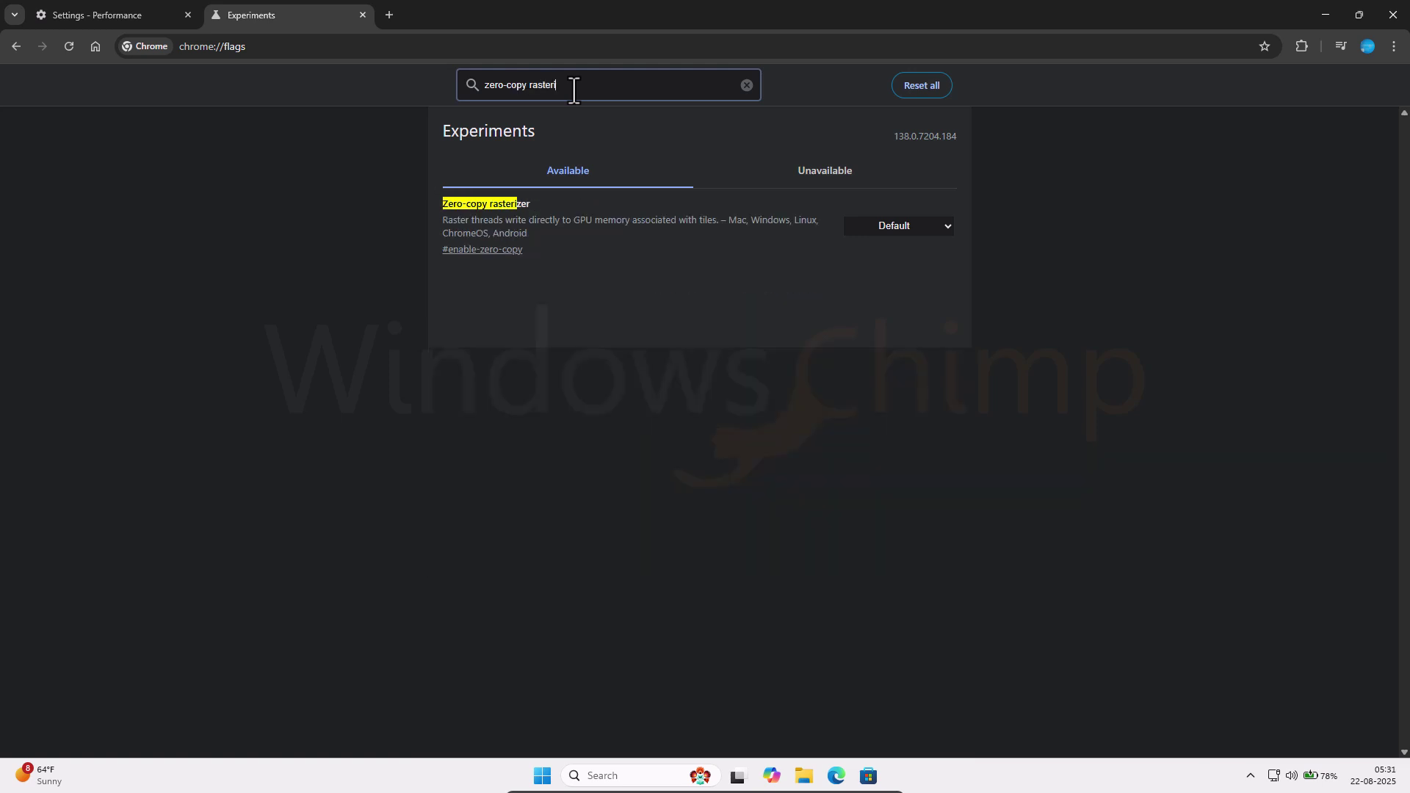
click(903, 226)
click(889, 263)
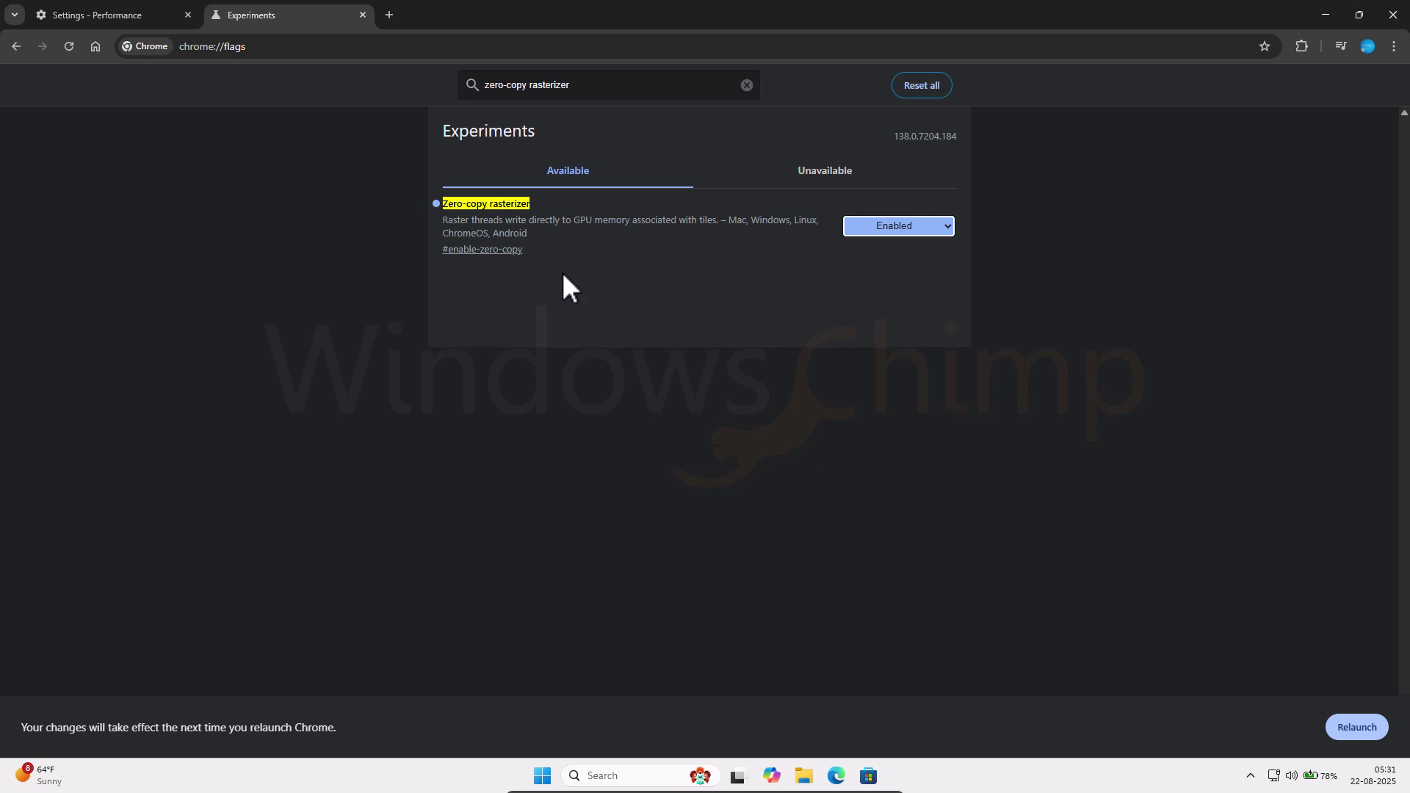
Search the flags for 'GPU Rasterization' and set it to Enabled.
click(747, 84)
text(GPU Rasterization)
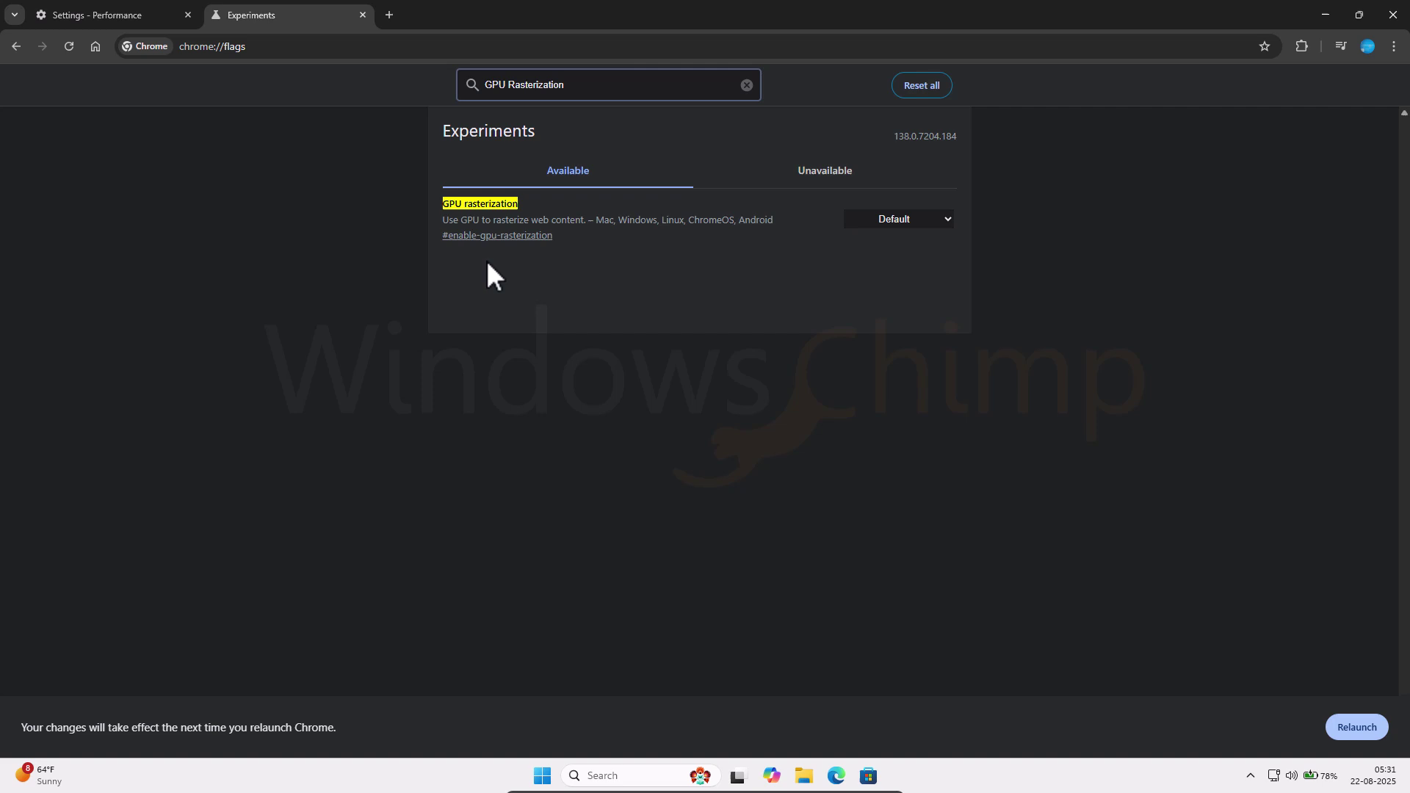
click(918, 222)
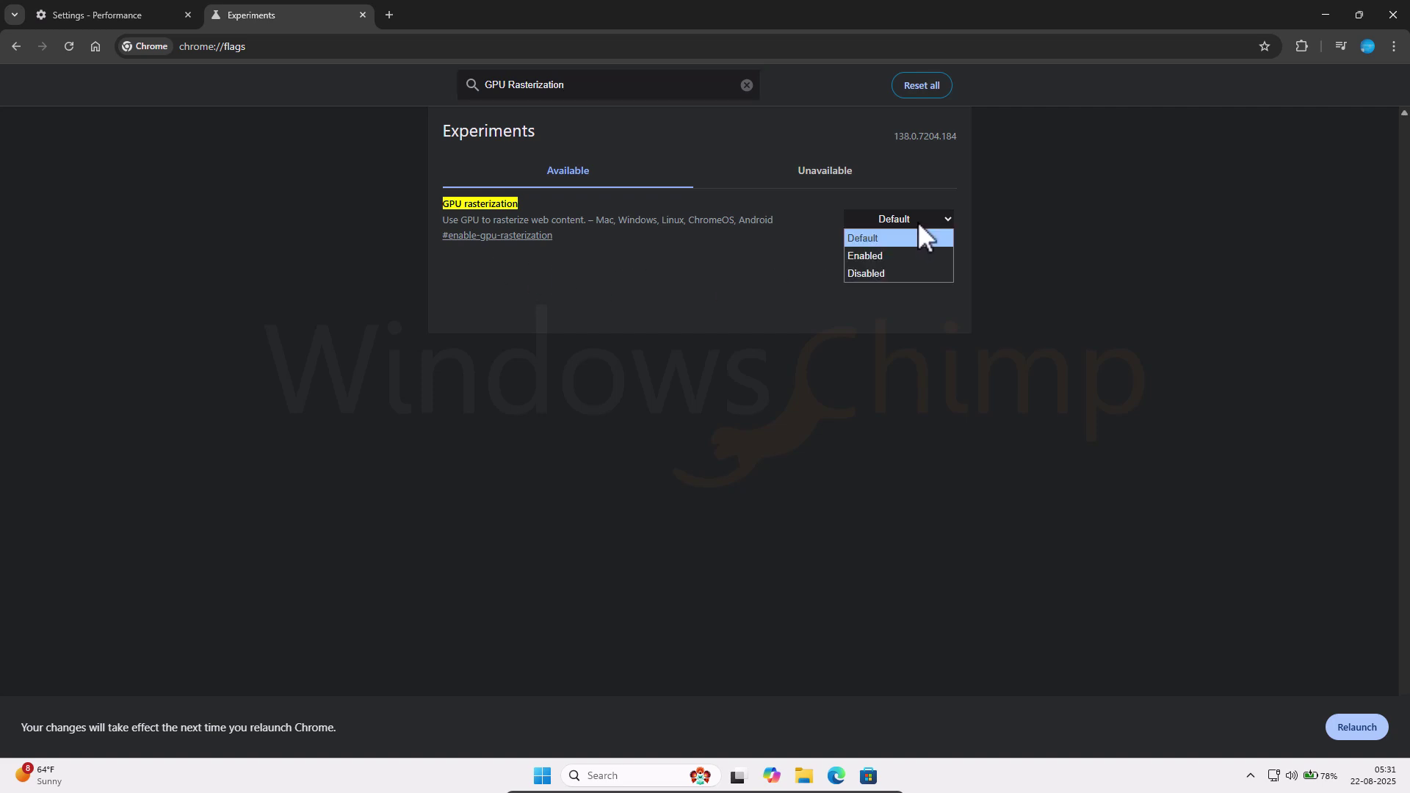
click(893, 255)
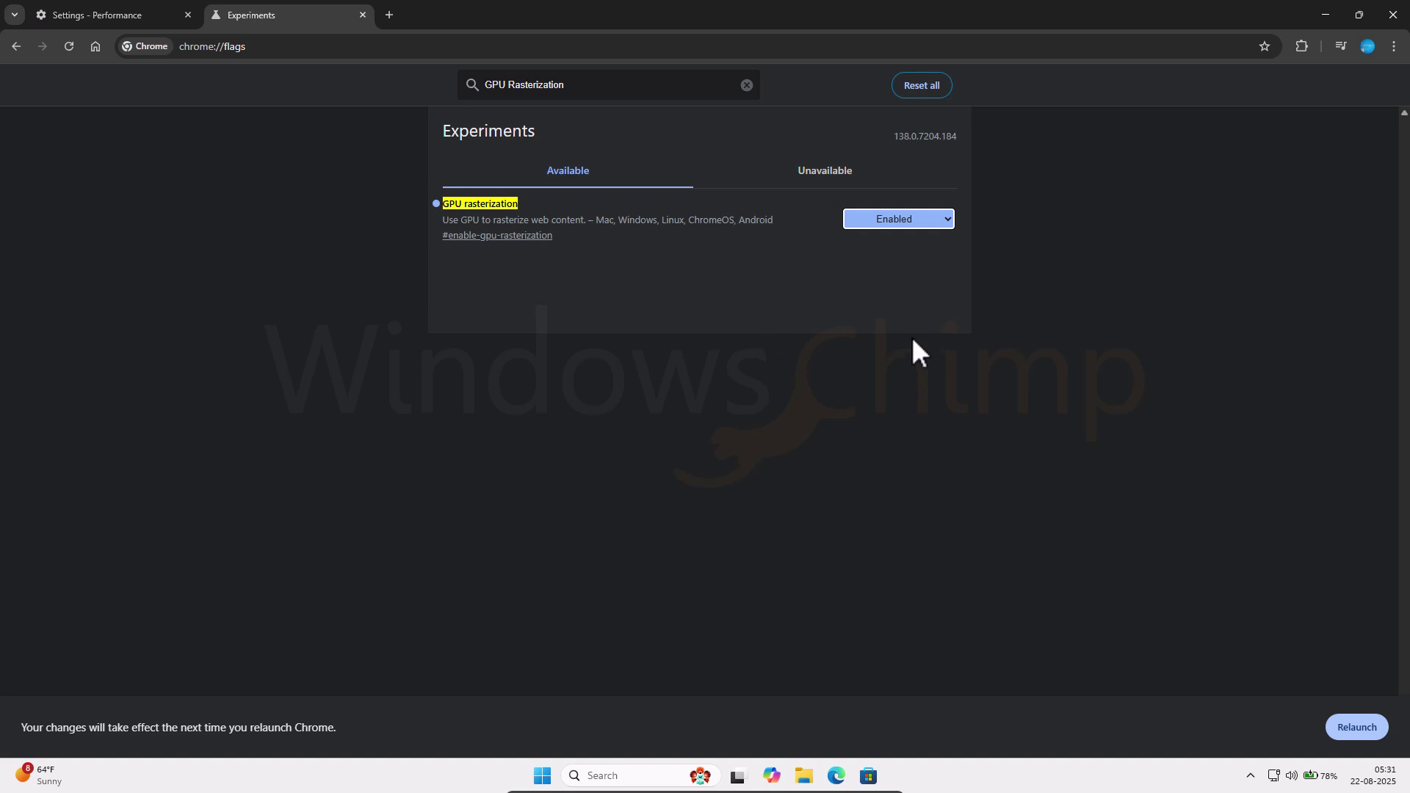